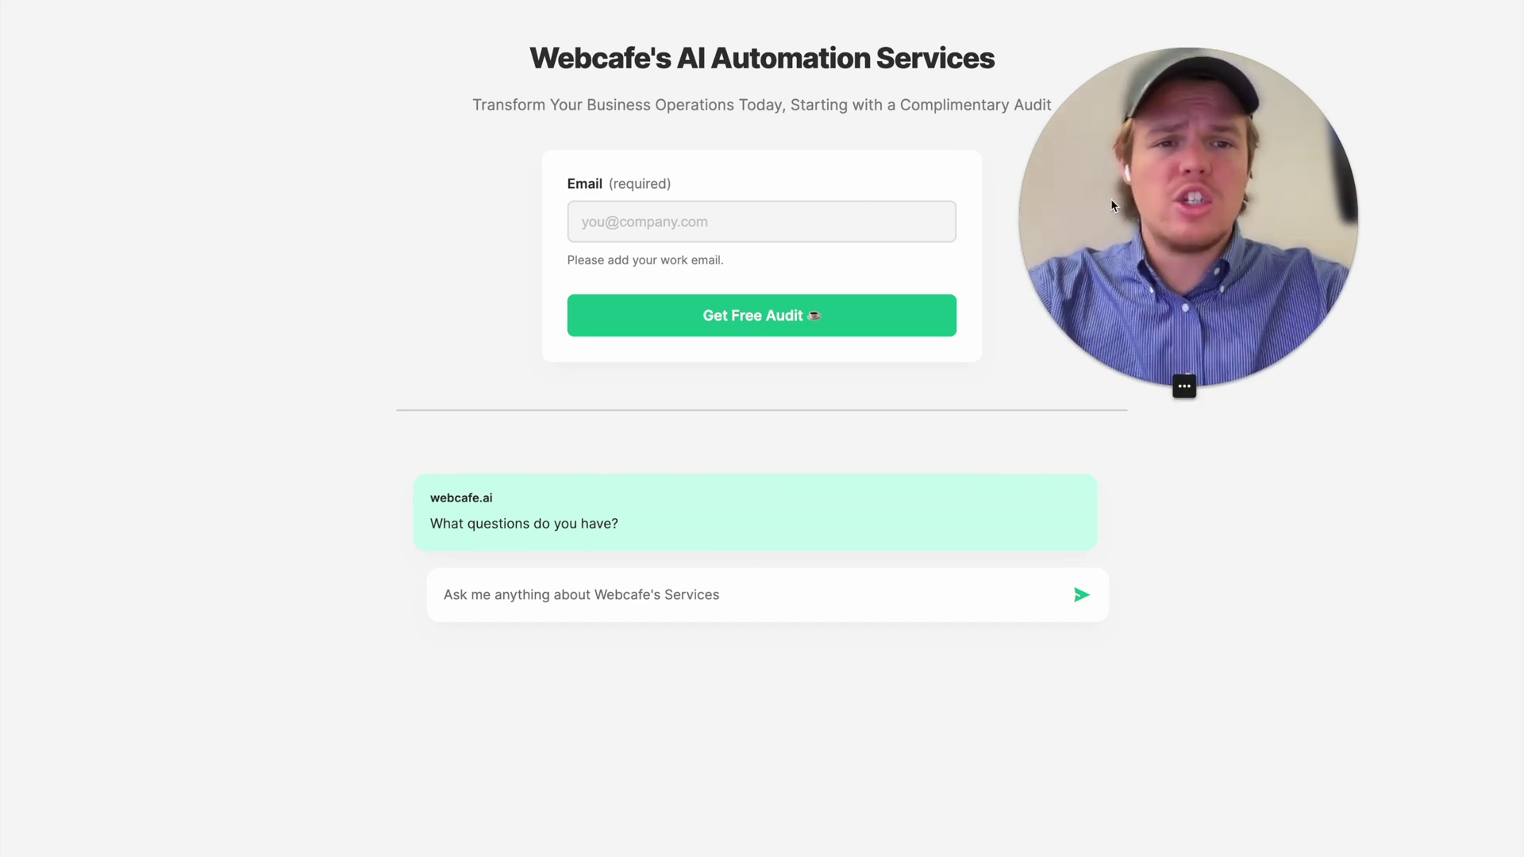
Ask the Webcafe chatbot about its services and which one best suits a restaurant
left_click_drag(1111, 198, 189, 306)
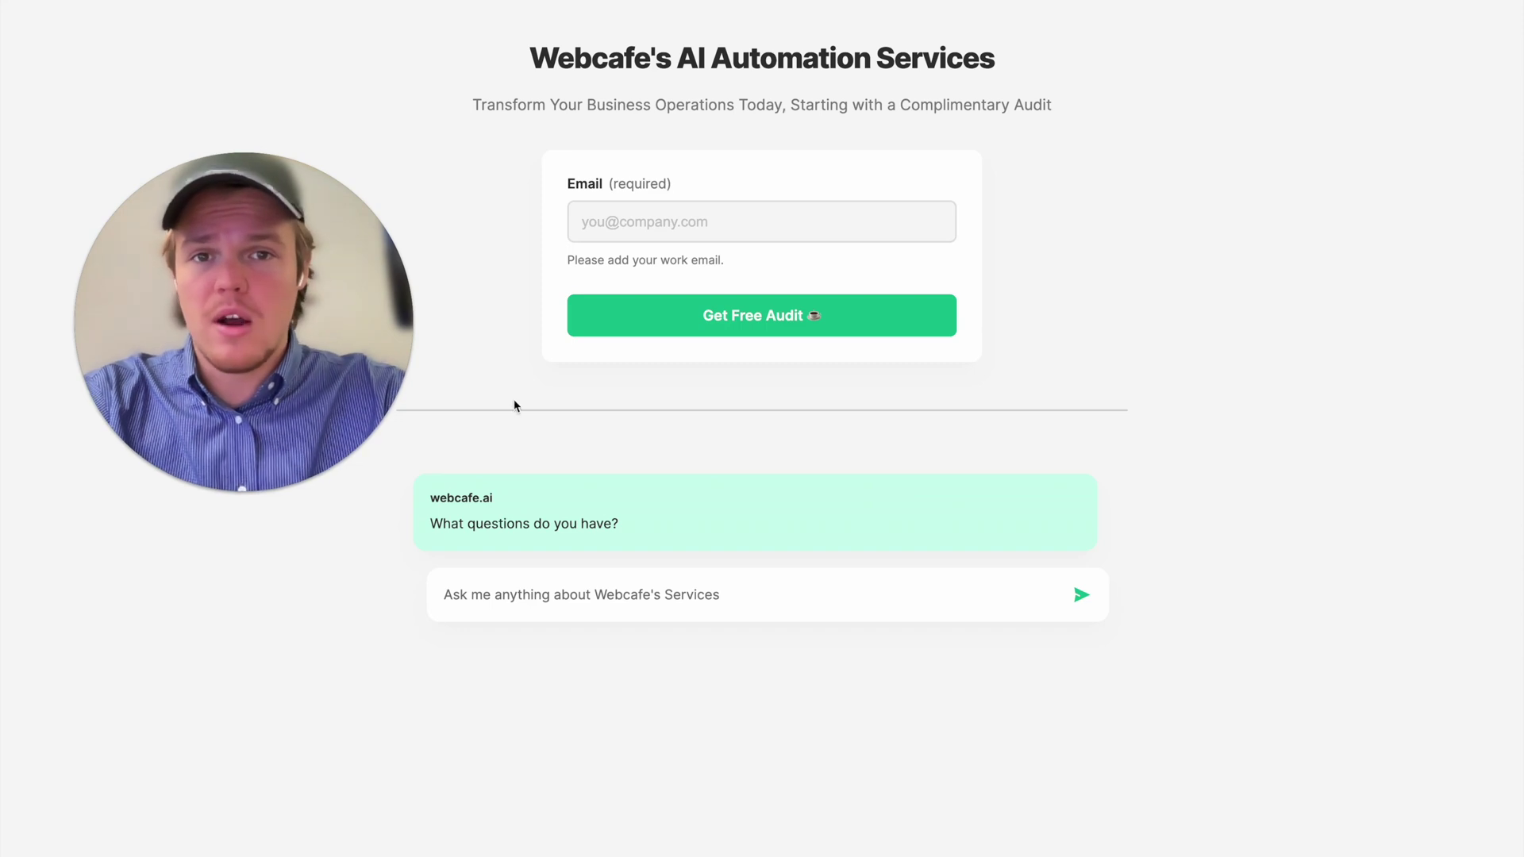
mouse_move(321, 358)
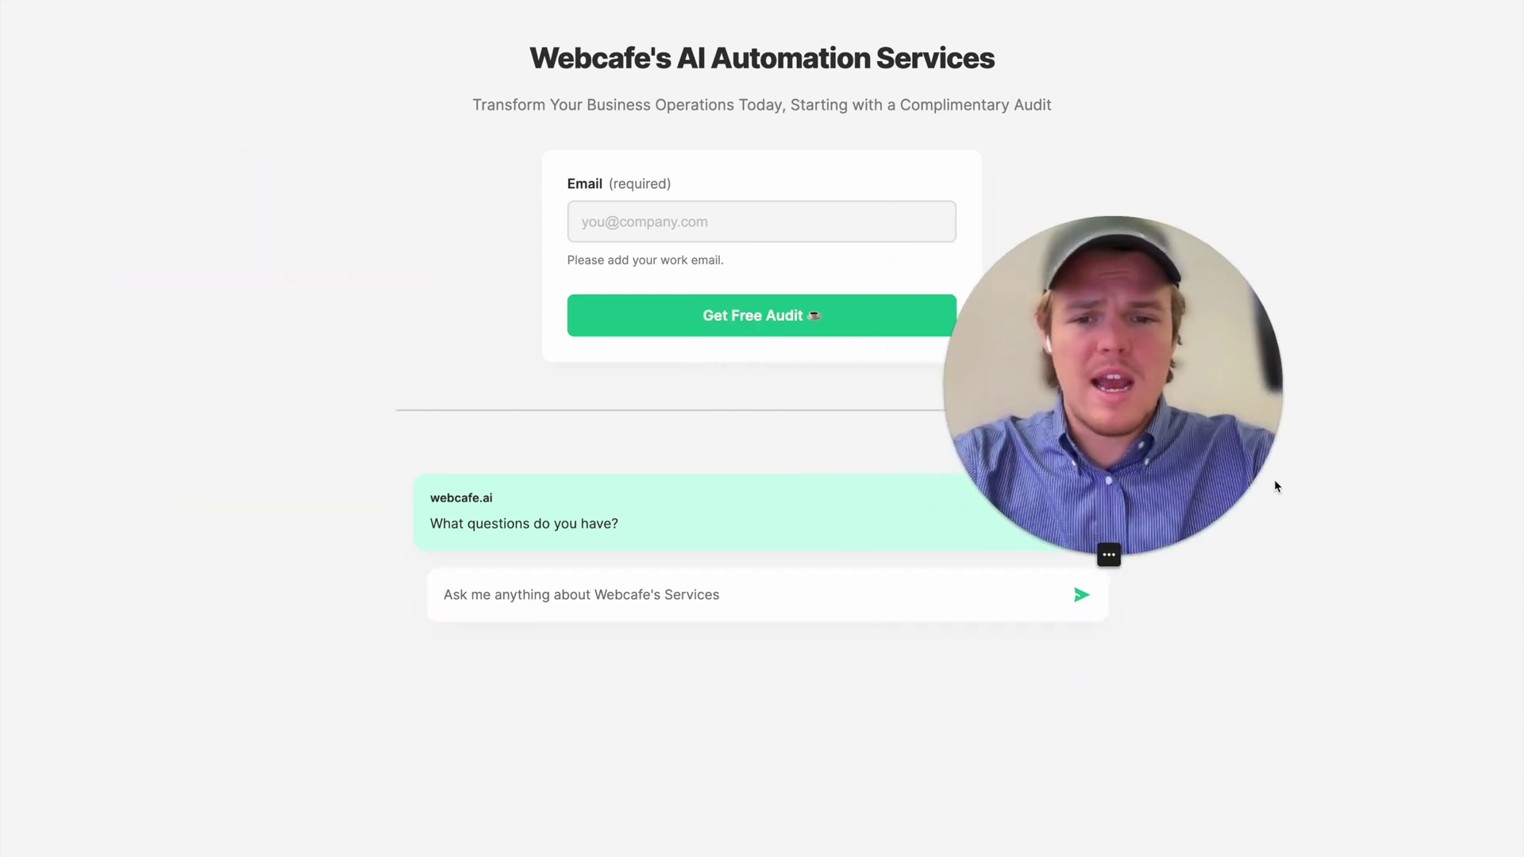
left_click_drag(1101, 436, 1131, 401)
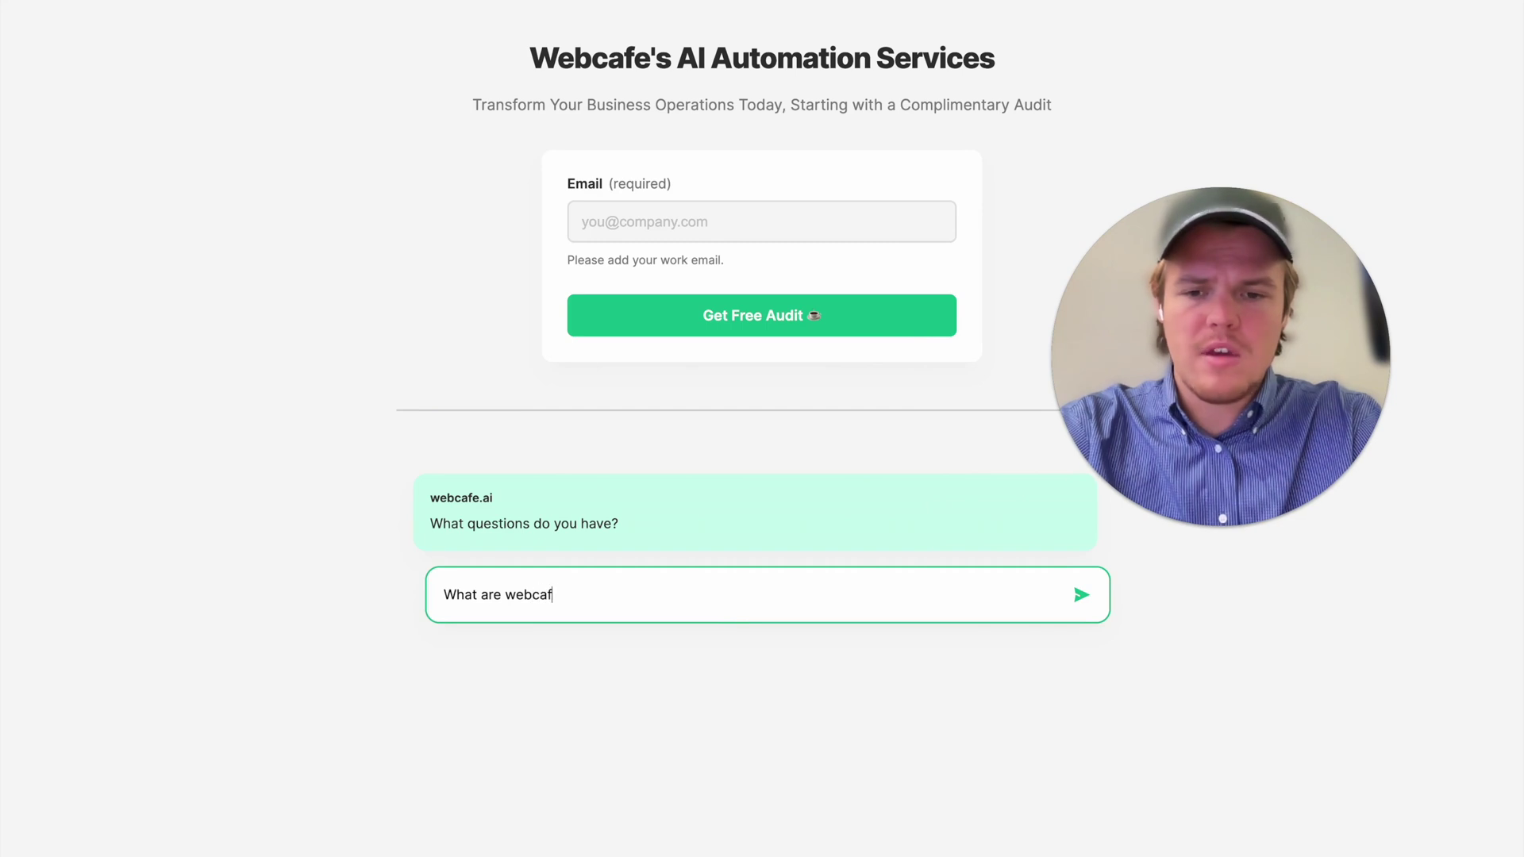
key("Return")
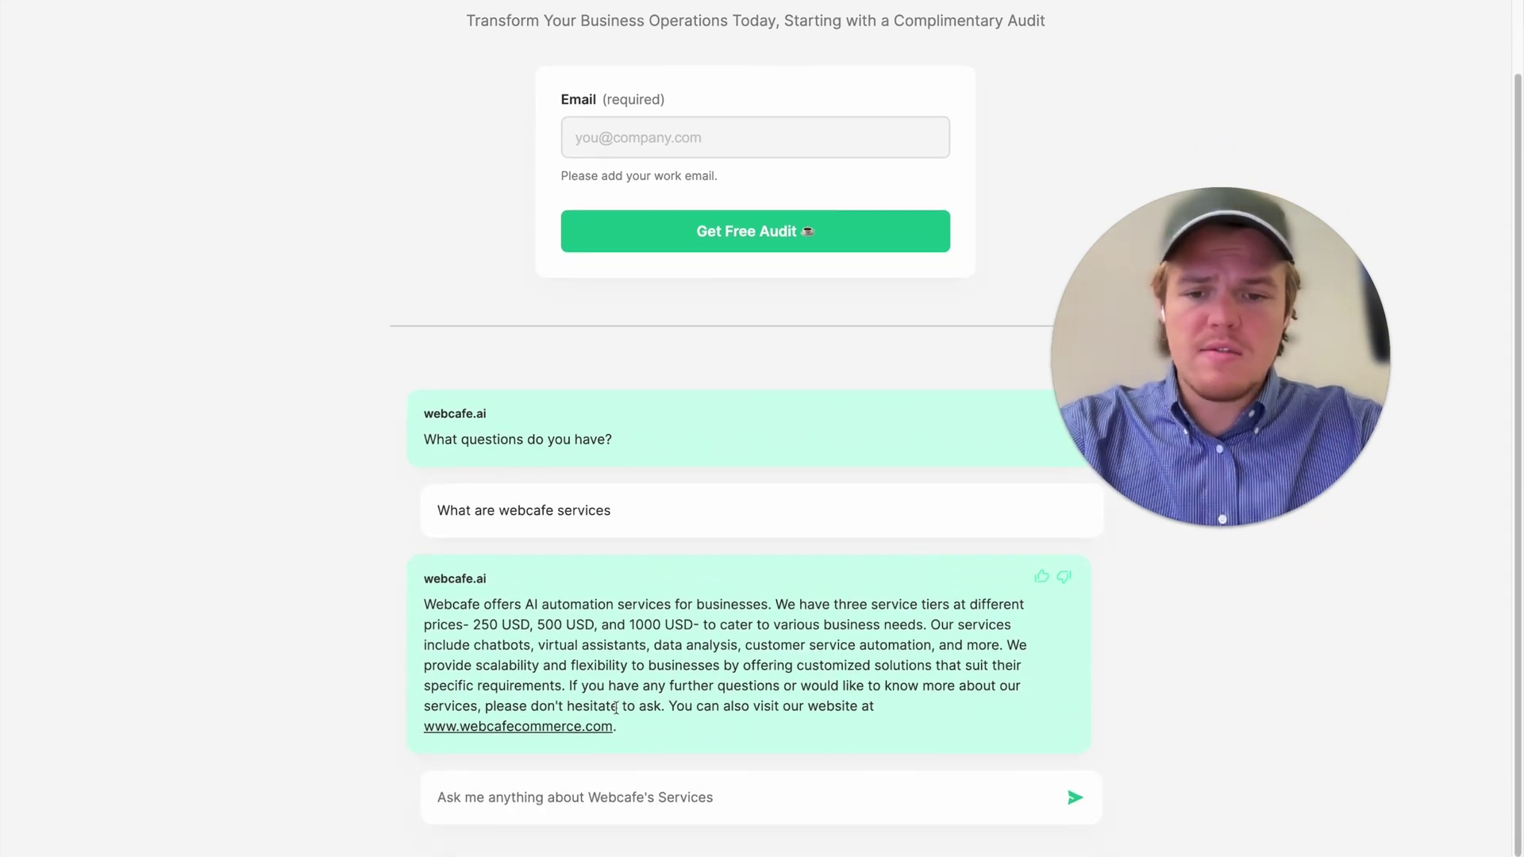
scroll(861, 703, "down", 1)
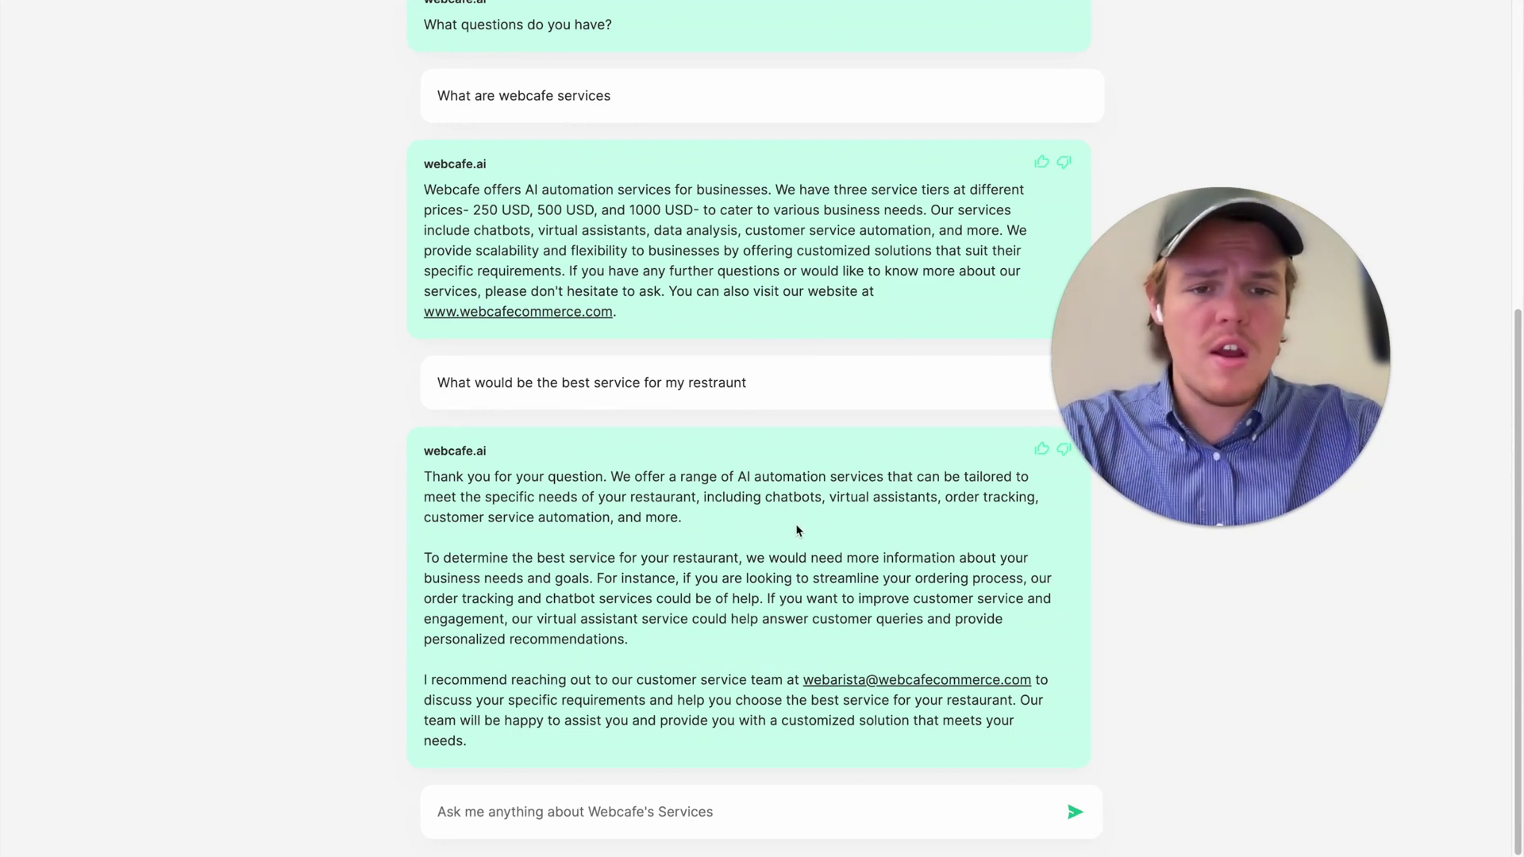
scroll(798, 528, "down", 1)
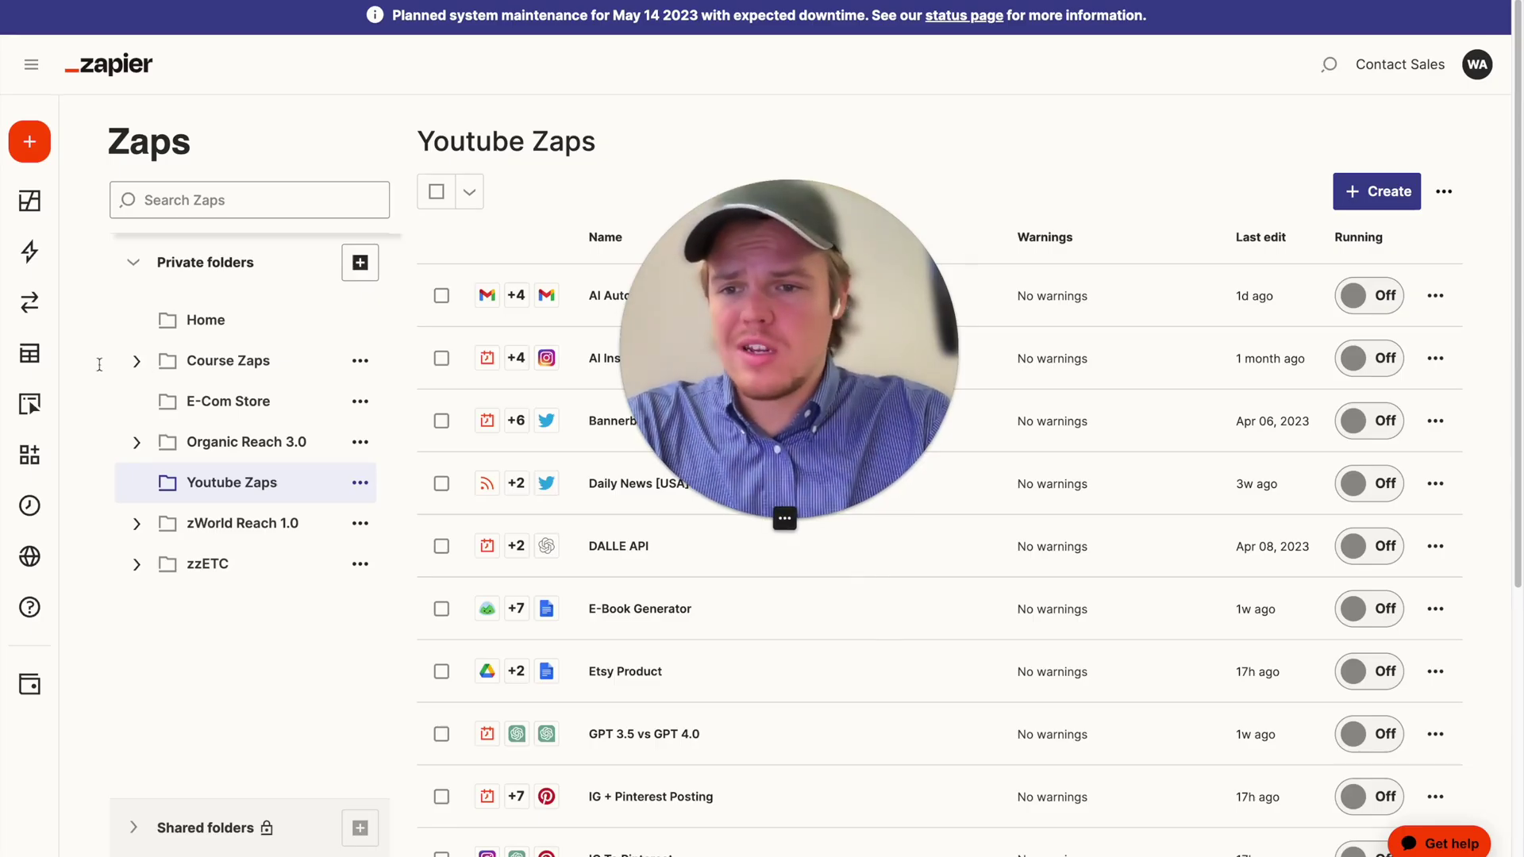
From the Interfaces list, create a new Interface using Start from scratch
mouse_move(43, 366)
left_click(75, 405)
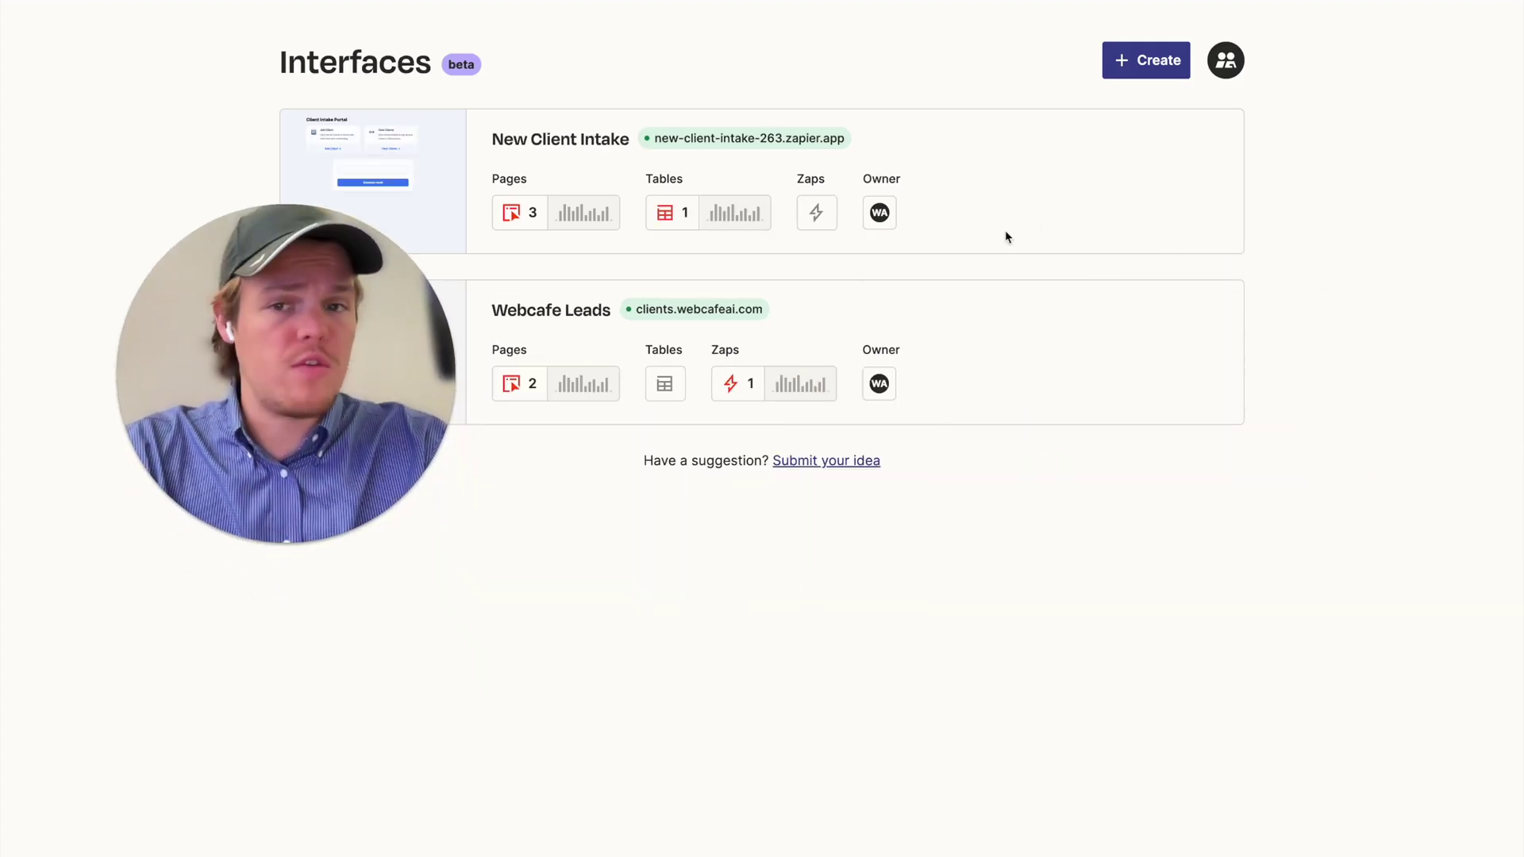
left_click(1150, 71)
left_click_drag(397, 293, 289, 226)
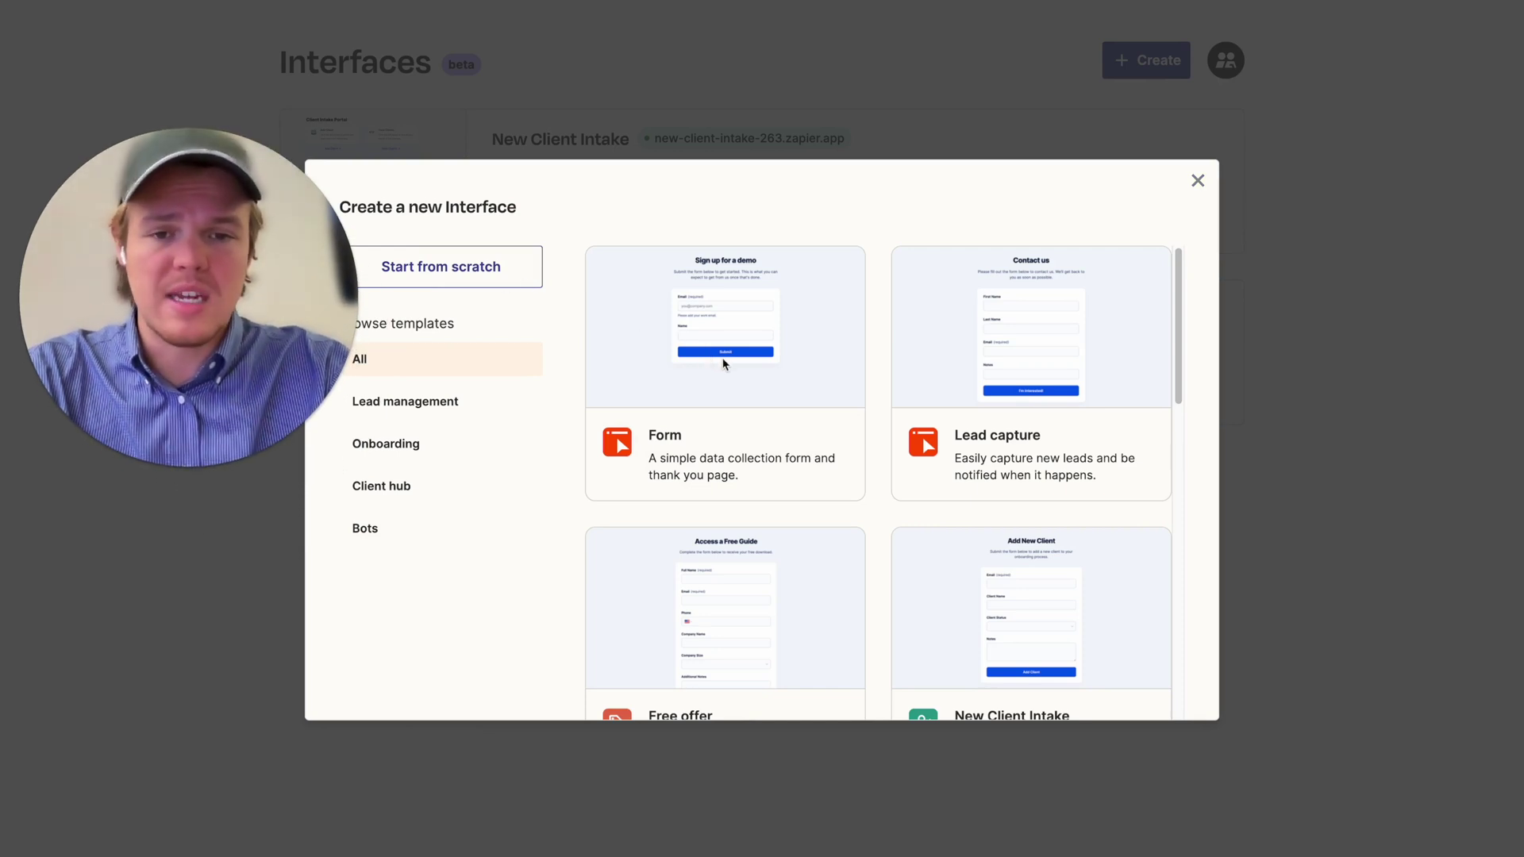
scroll(723, 364, "down", 1)
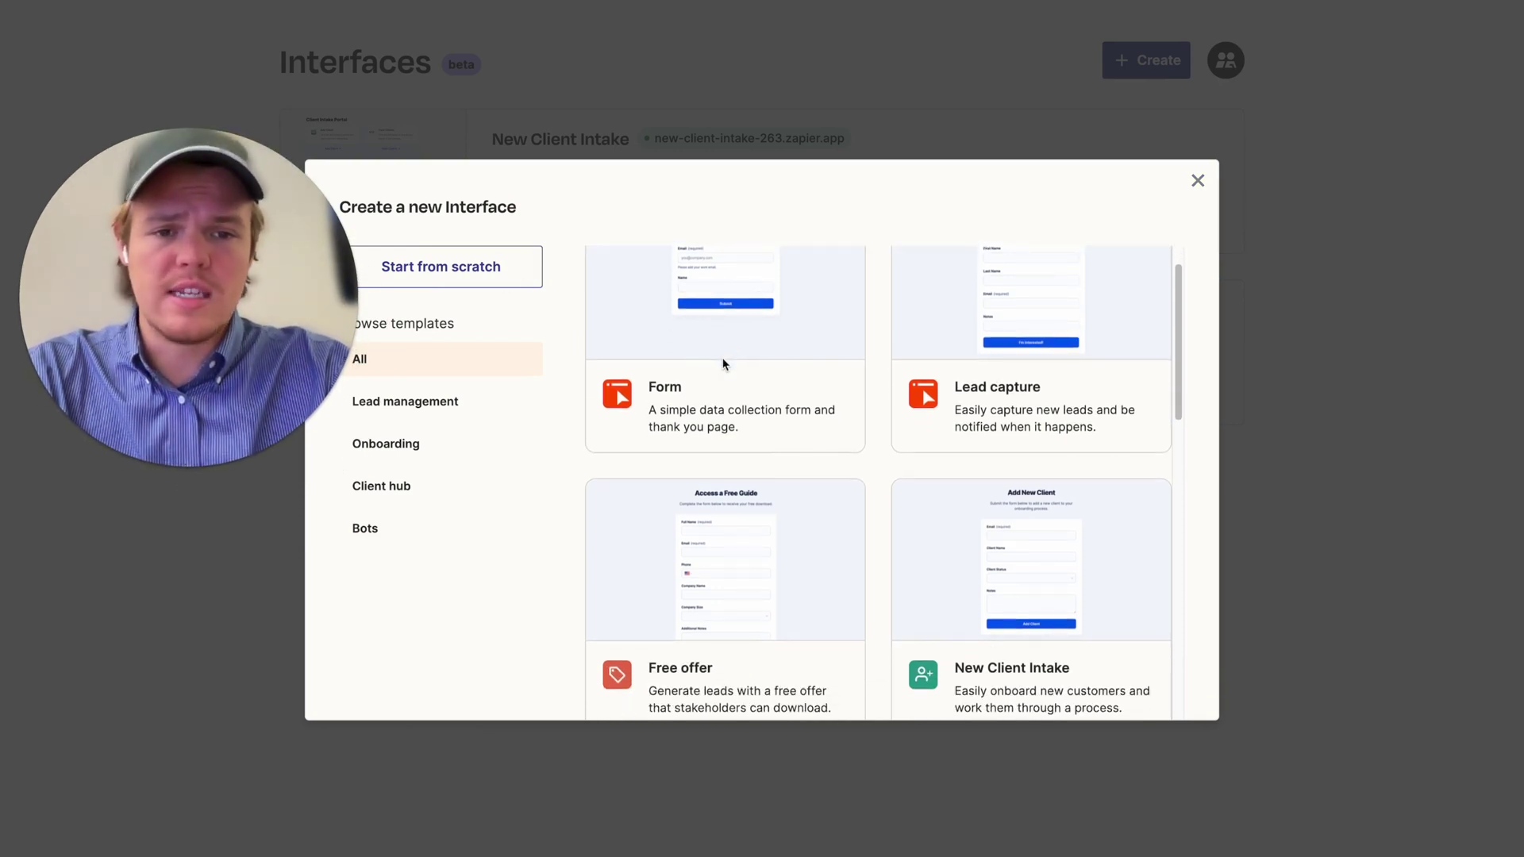
scroll(724, 363, "down", 1)
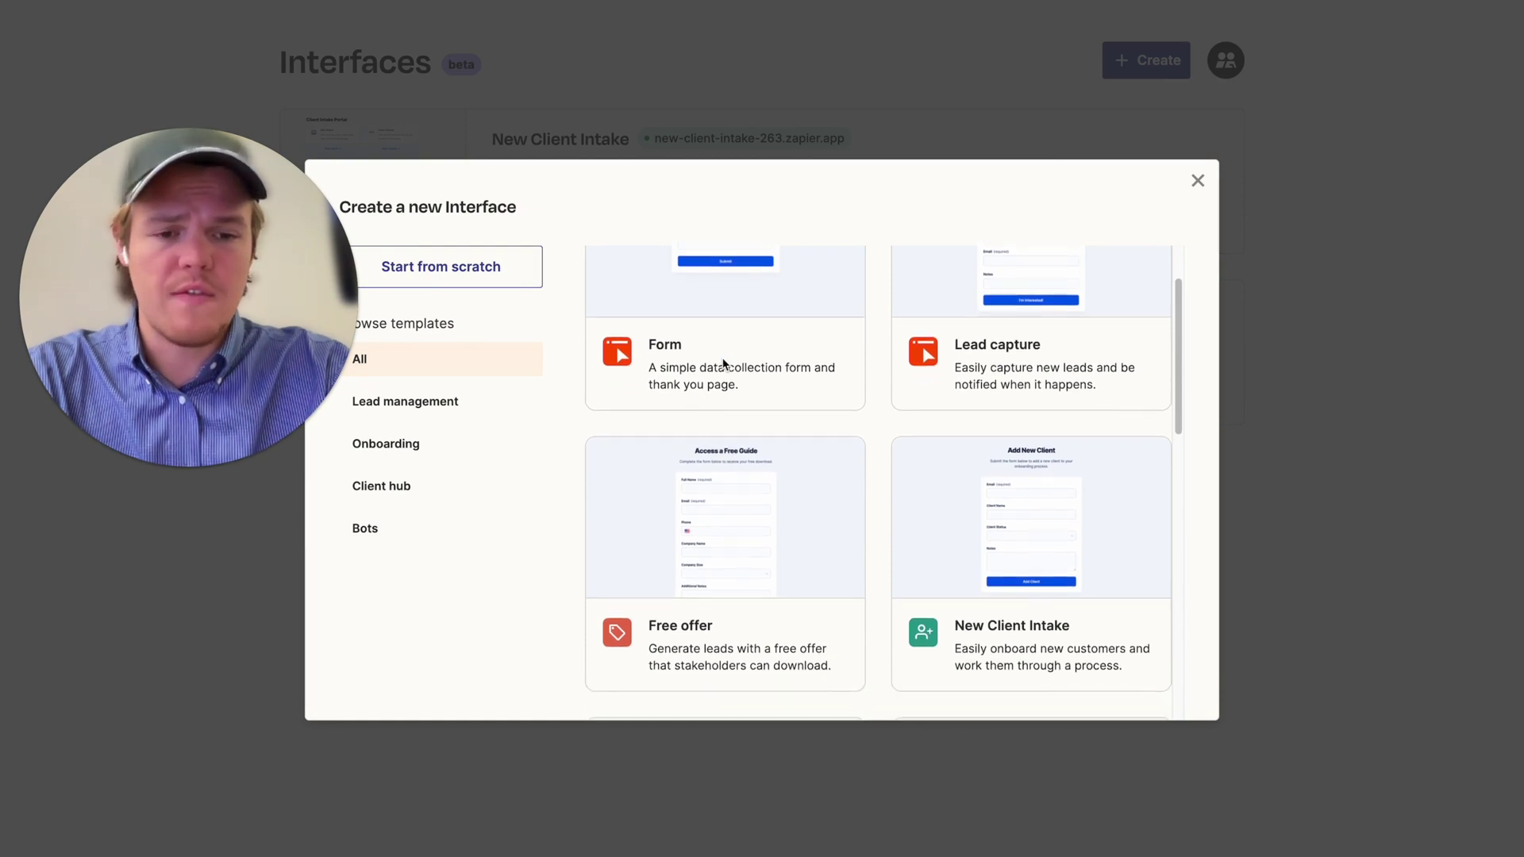
scroll(723, 364, "down", 2)
scroll(723, 364, "up", 4)
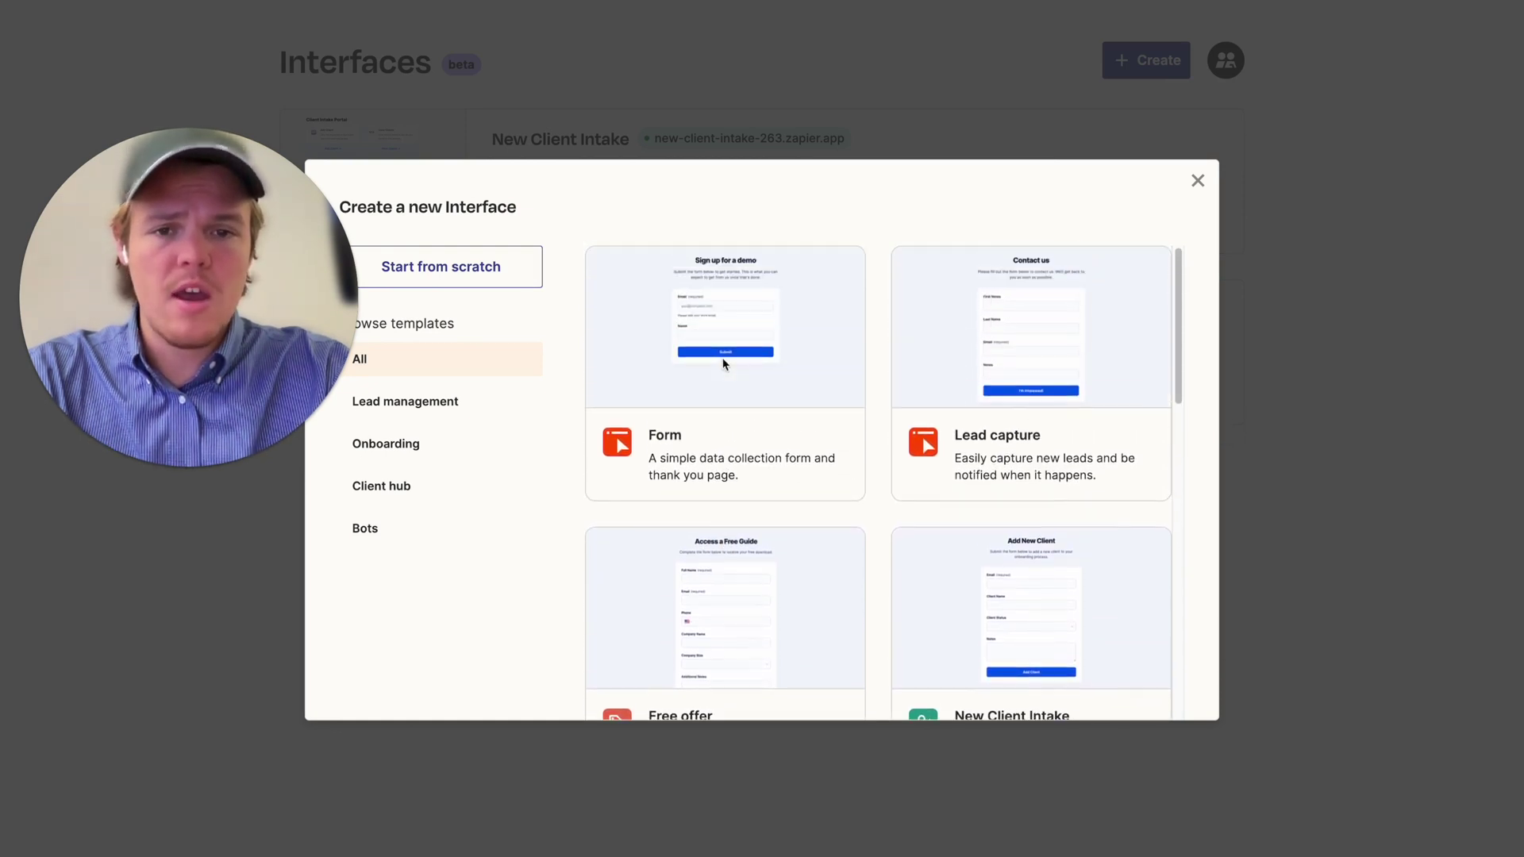
left_click(506, 279)
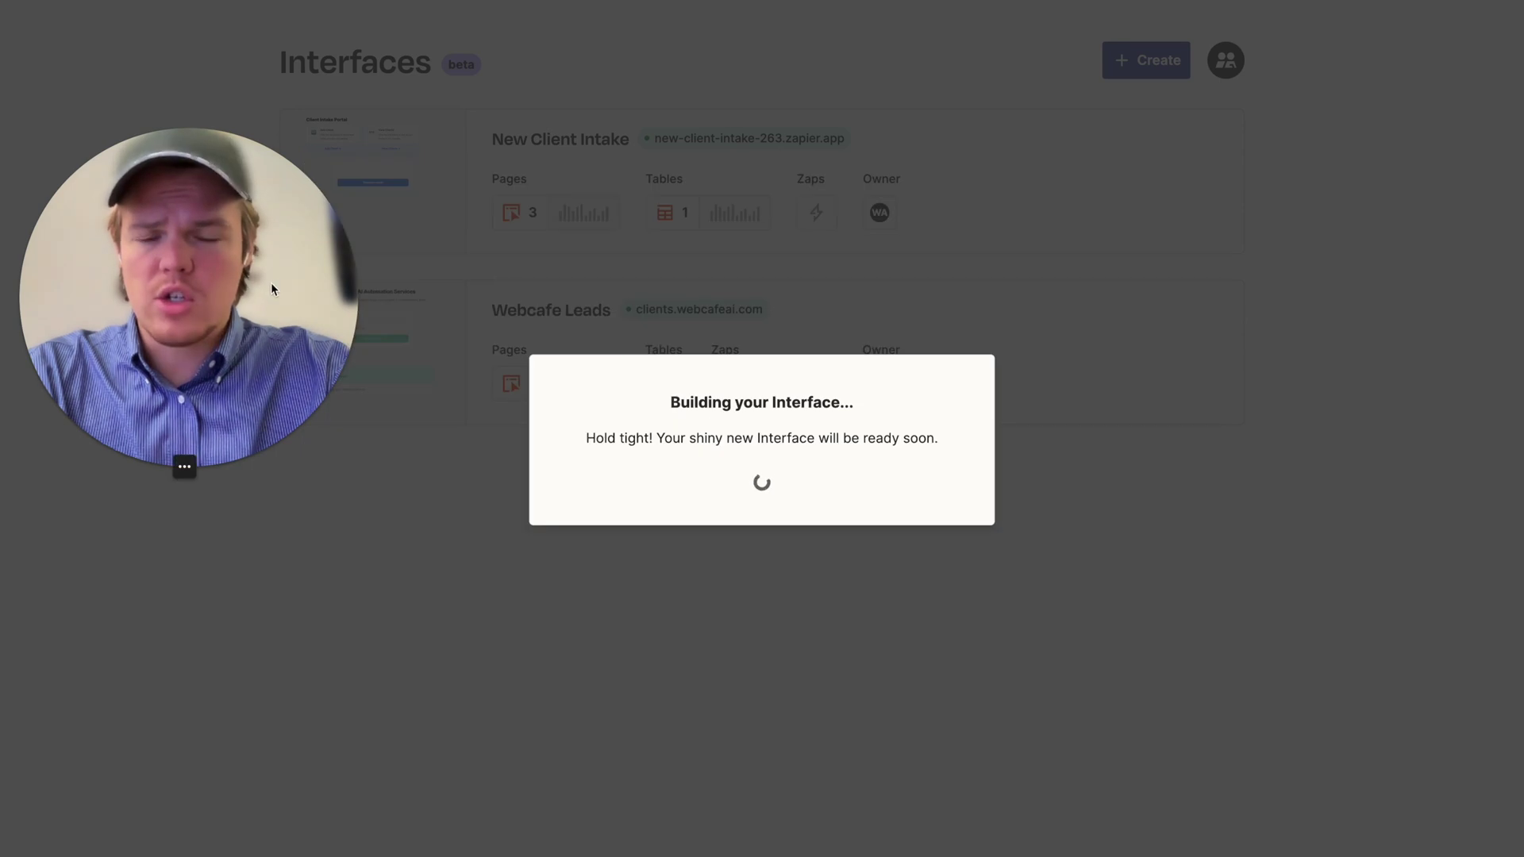
Add the experimental Chatbot component to the new page and confirm it
left_click_drag(272, 289, 1287, 274)
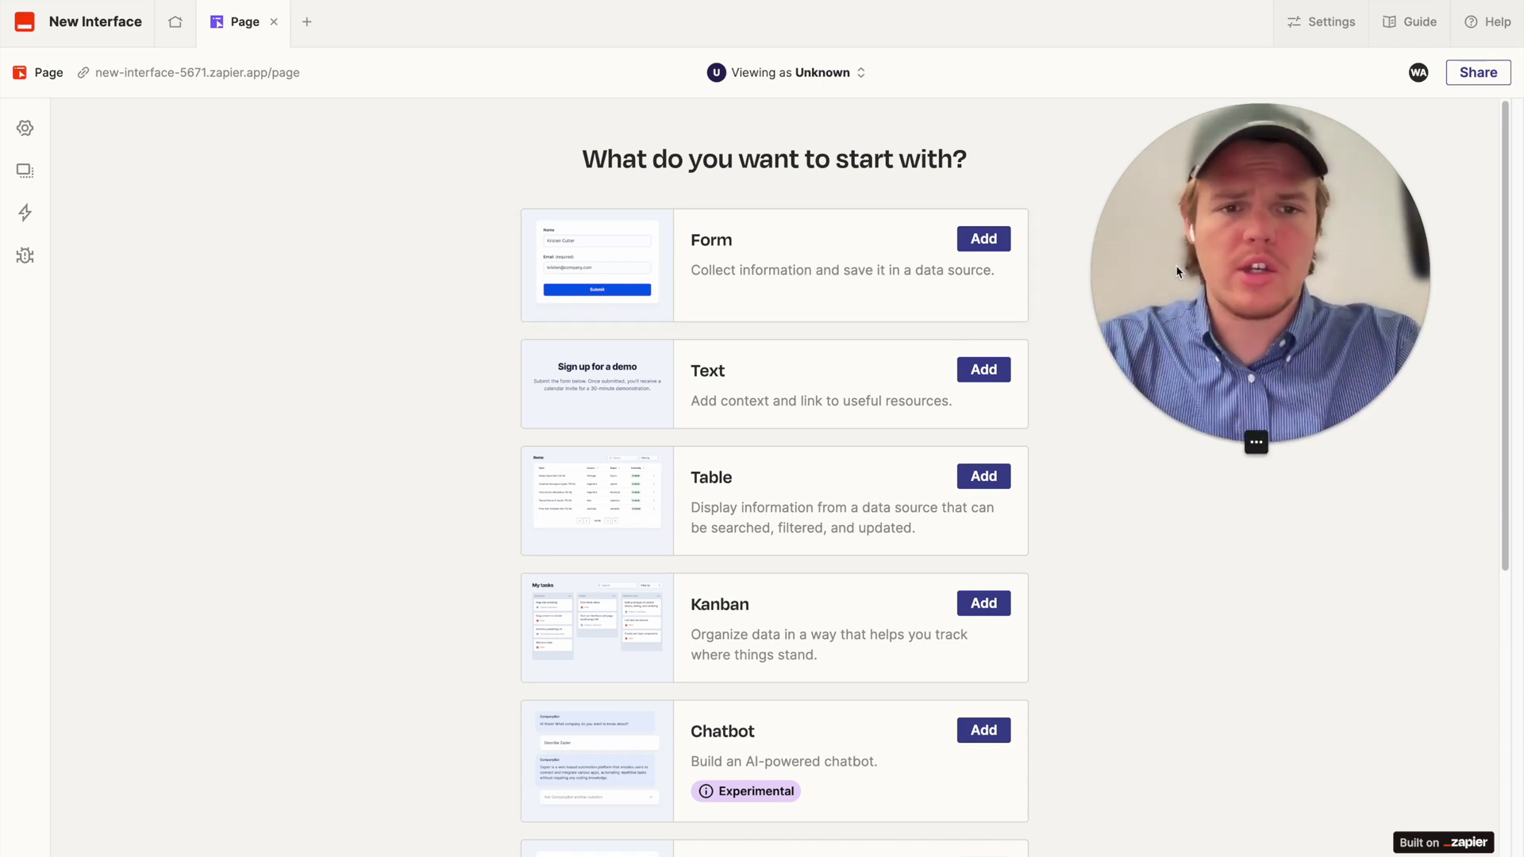
scroll(1065, 374, "down", 3)
scroll(1065, 374, "down", 3)
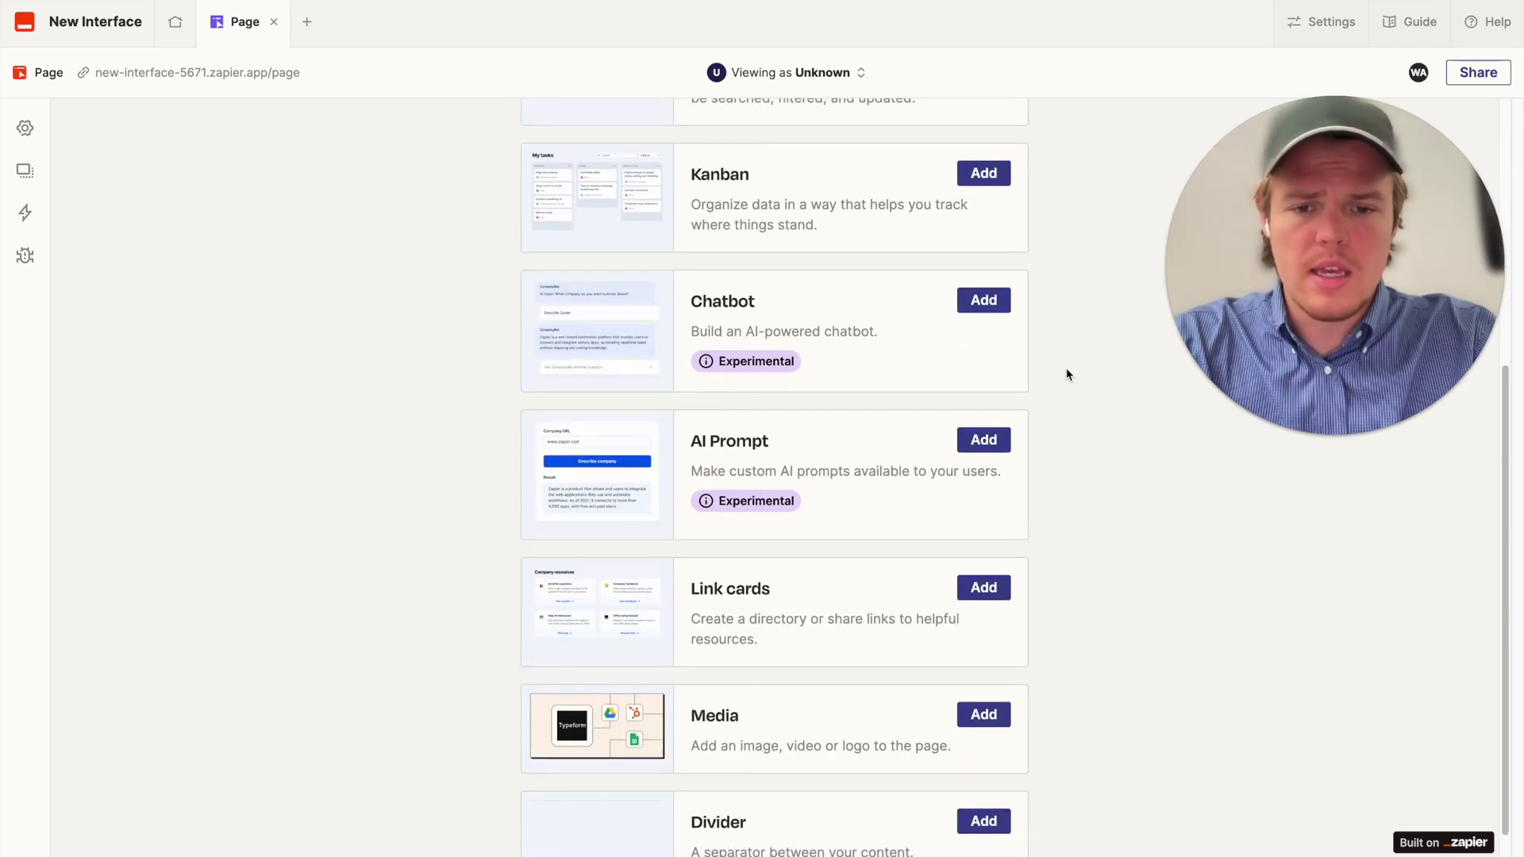
scroll(953, 374, "up", 1)
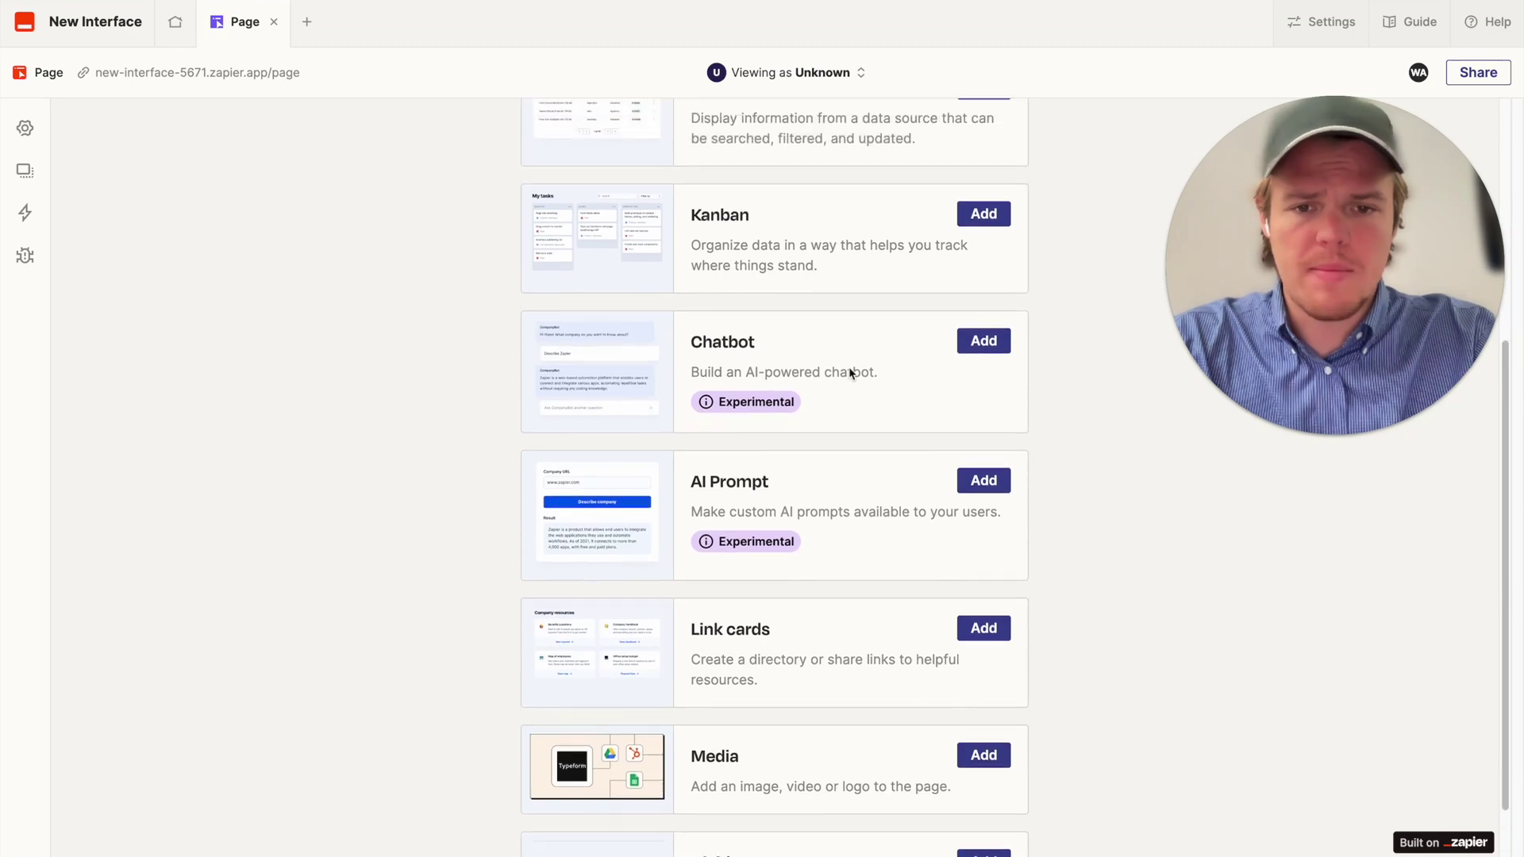
left_click(969, 348)
left_click(646, 490)
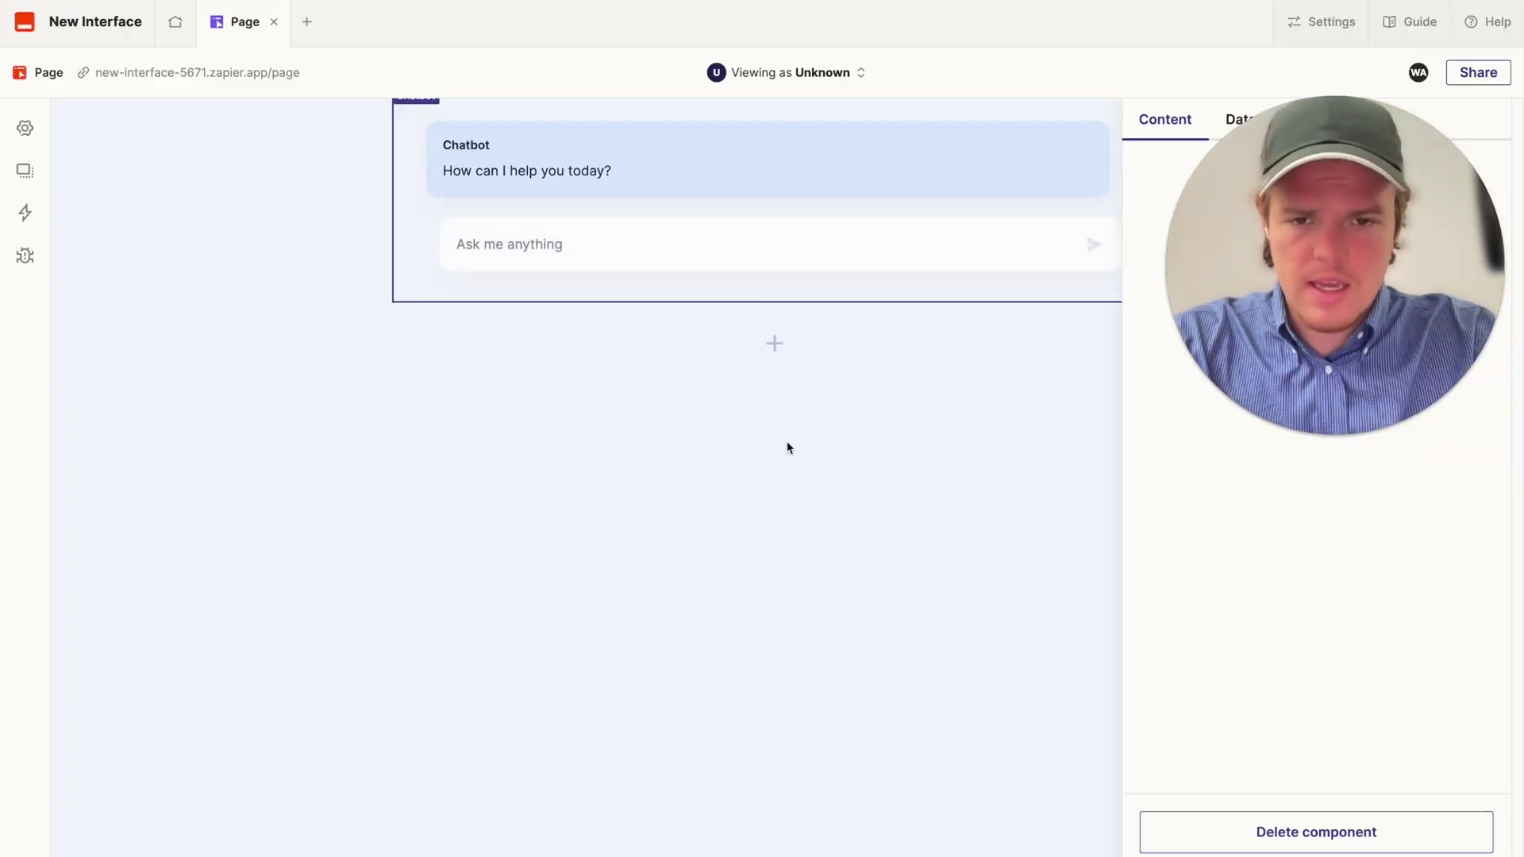
left_click_drag(1179, 303, 279, 498)
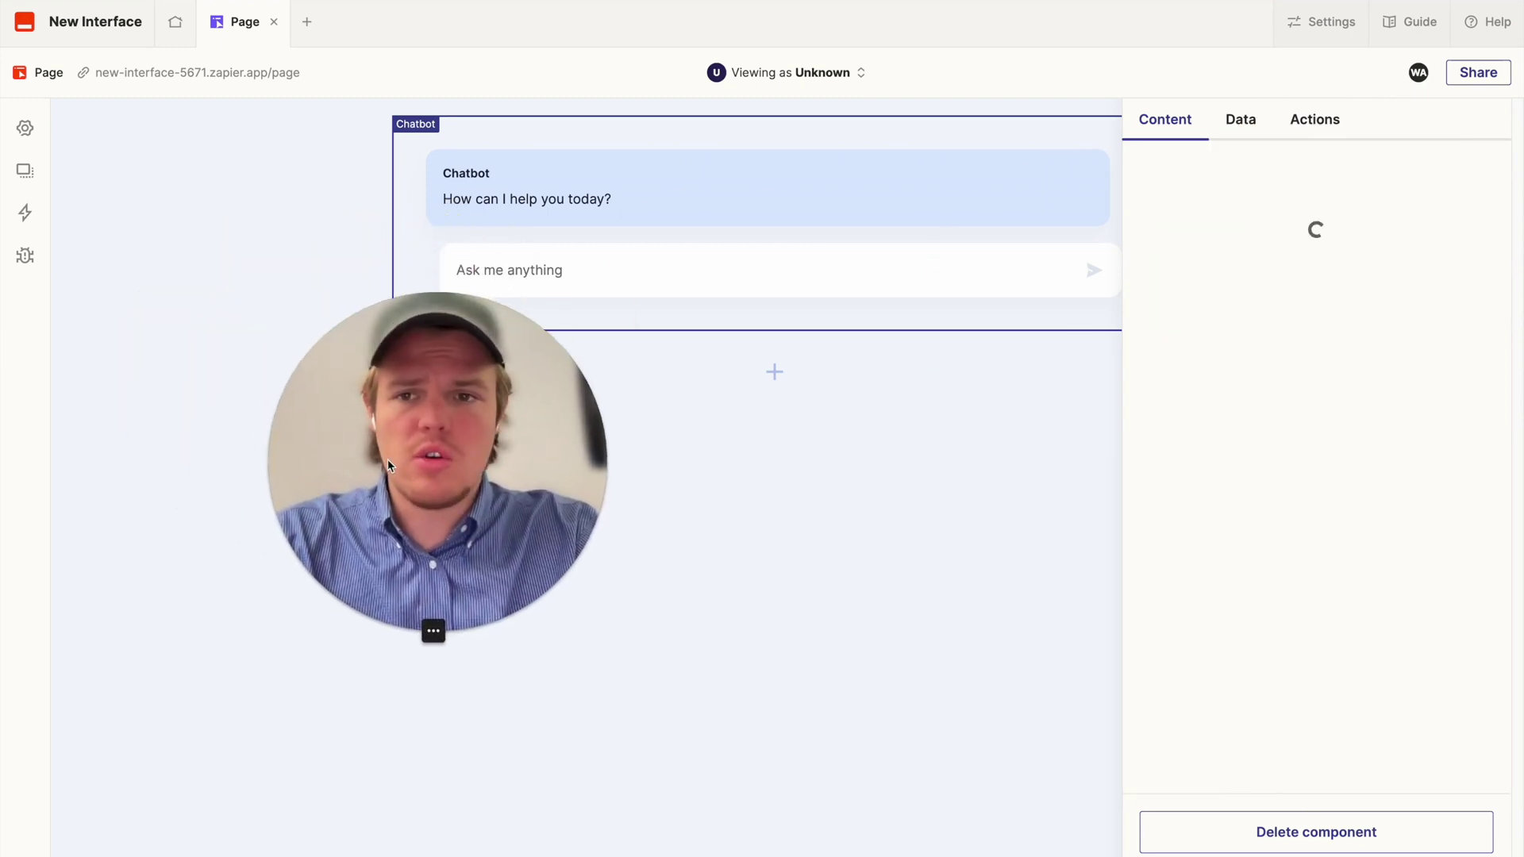
left_click(1331, 24)
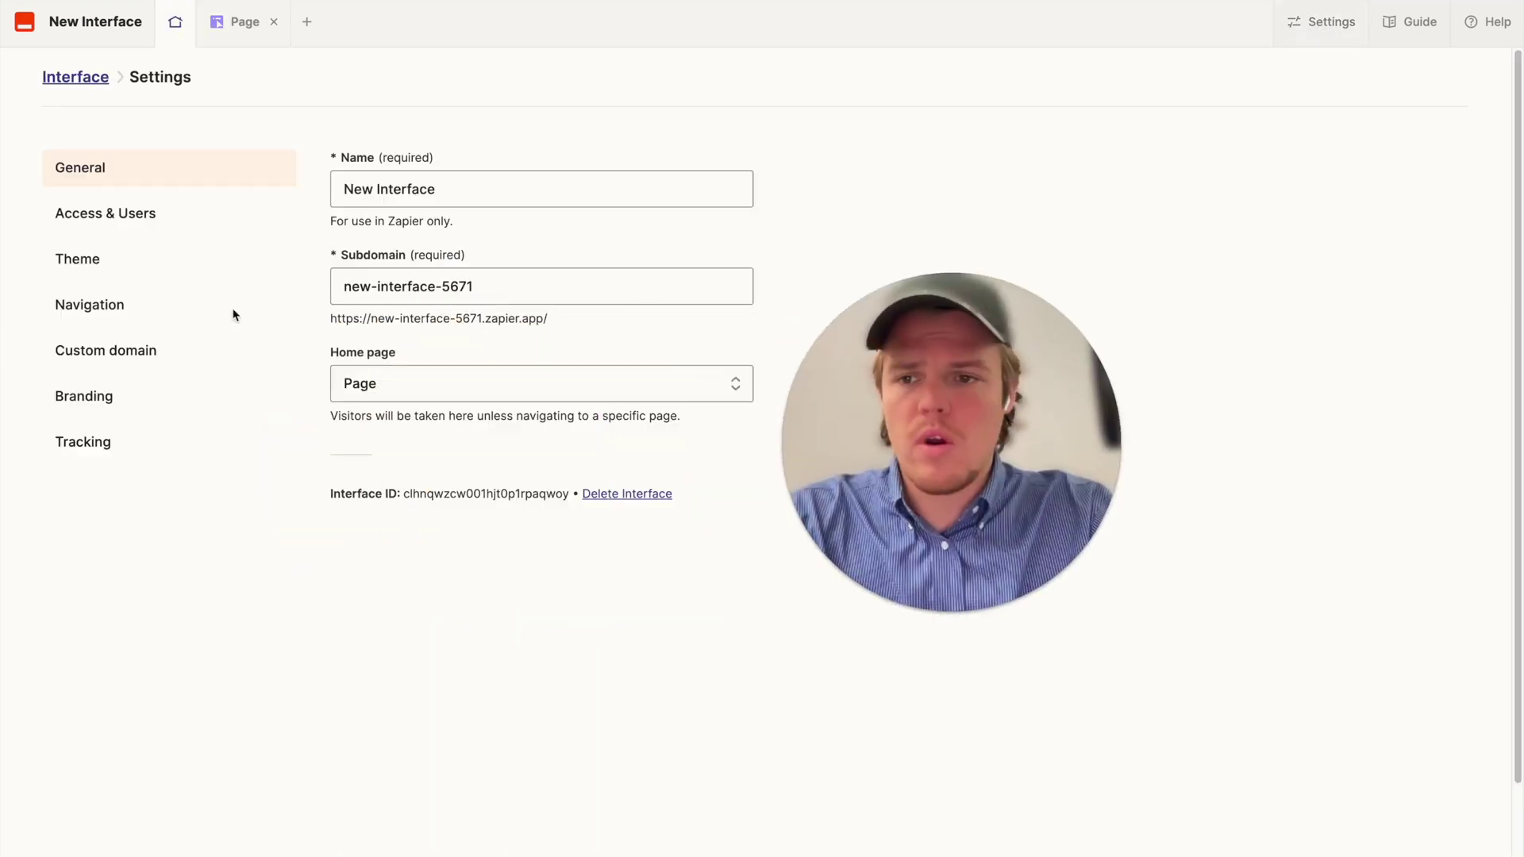
Generate themes from brand green #13c491 and apply the Green Primary theme
left_click(134, 266)
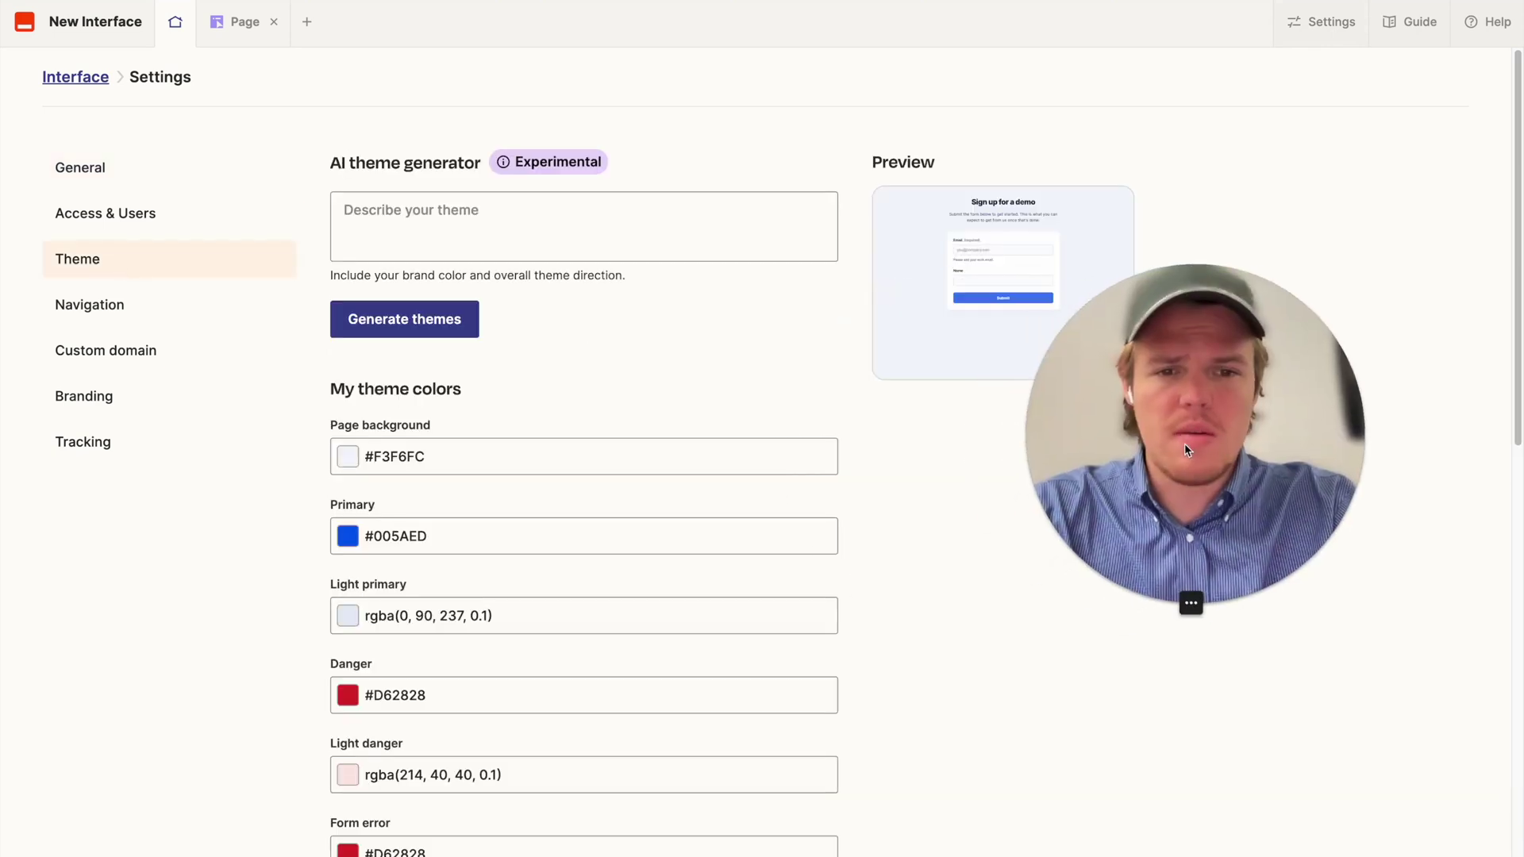
scroll(945, 470, "down", 1)
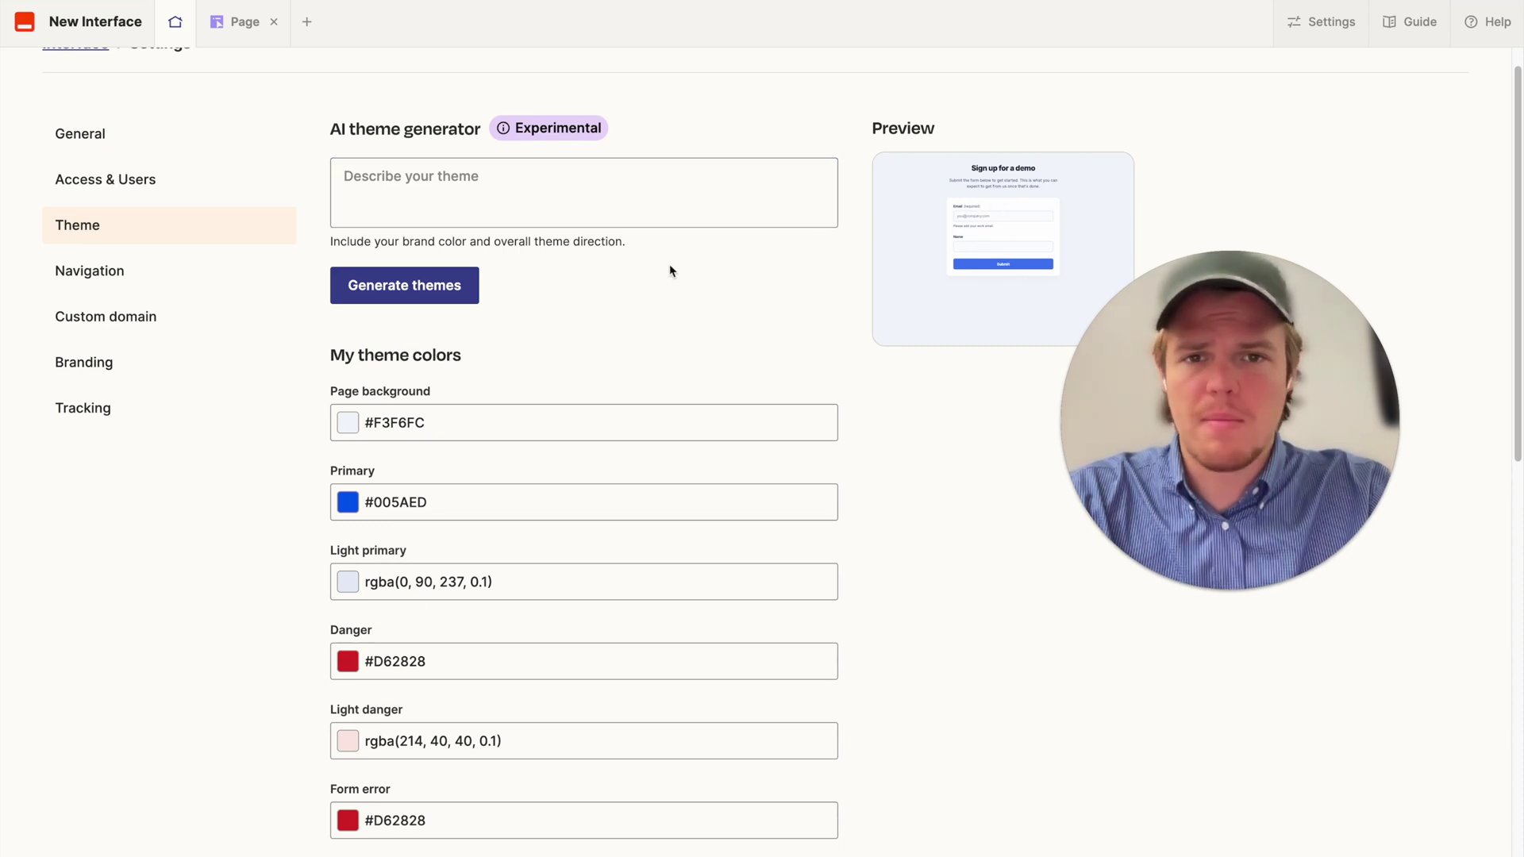
type("Branding: Green: #13c491")
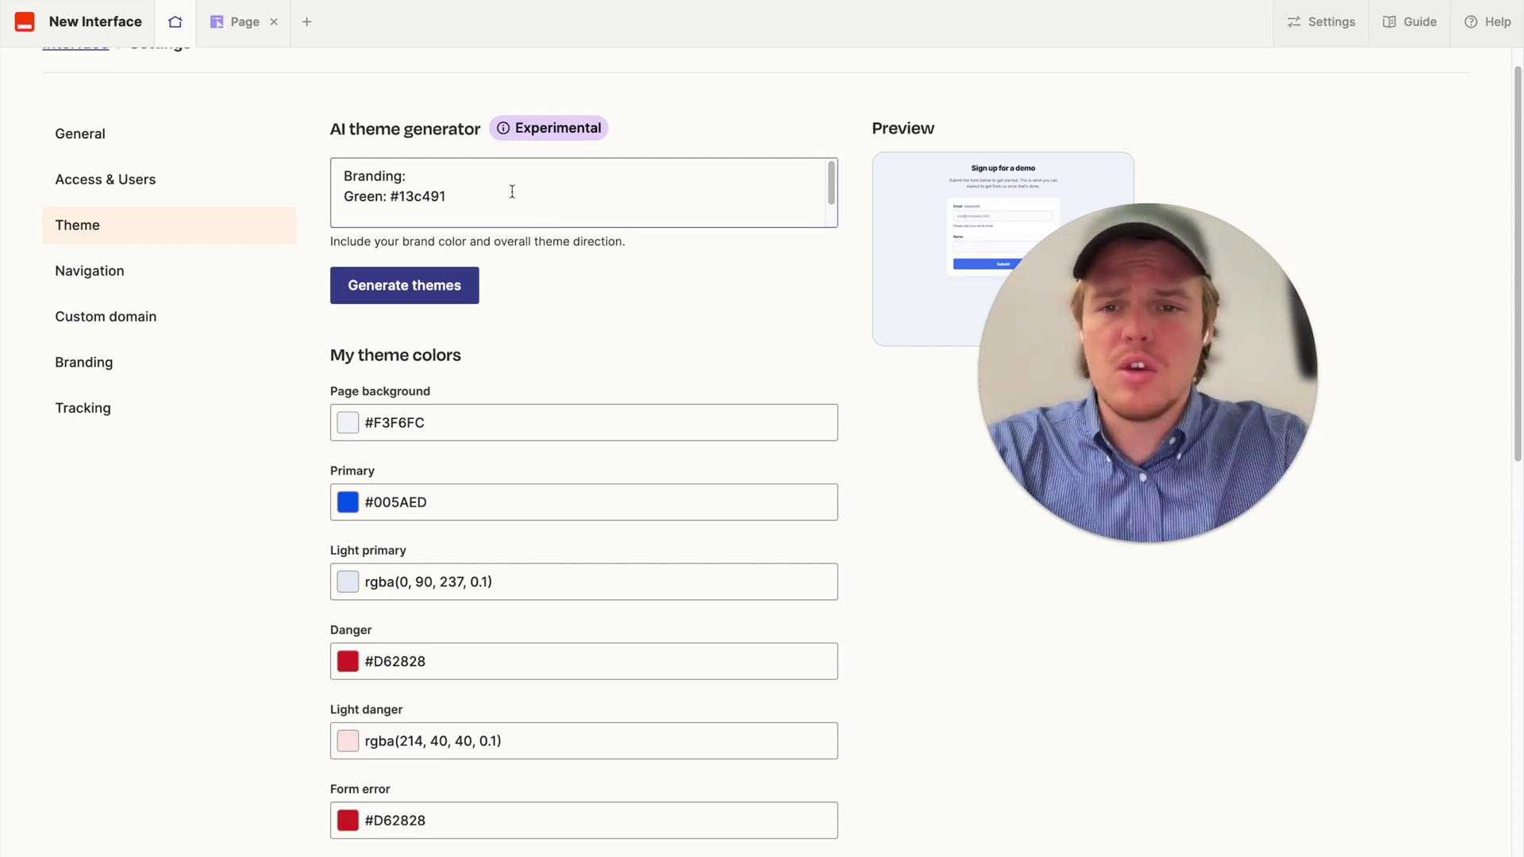
left_click(435, 283)
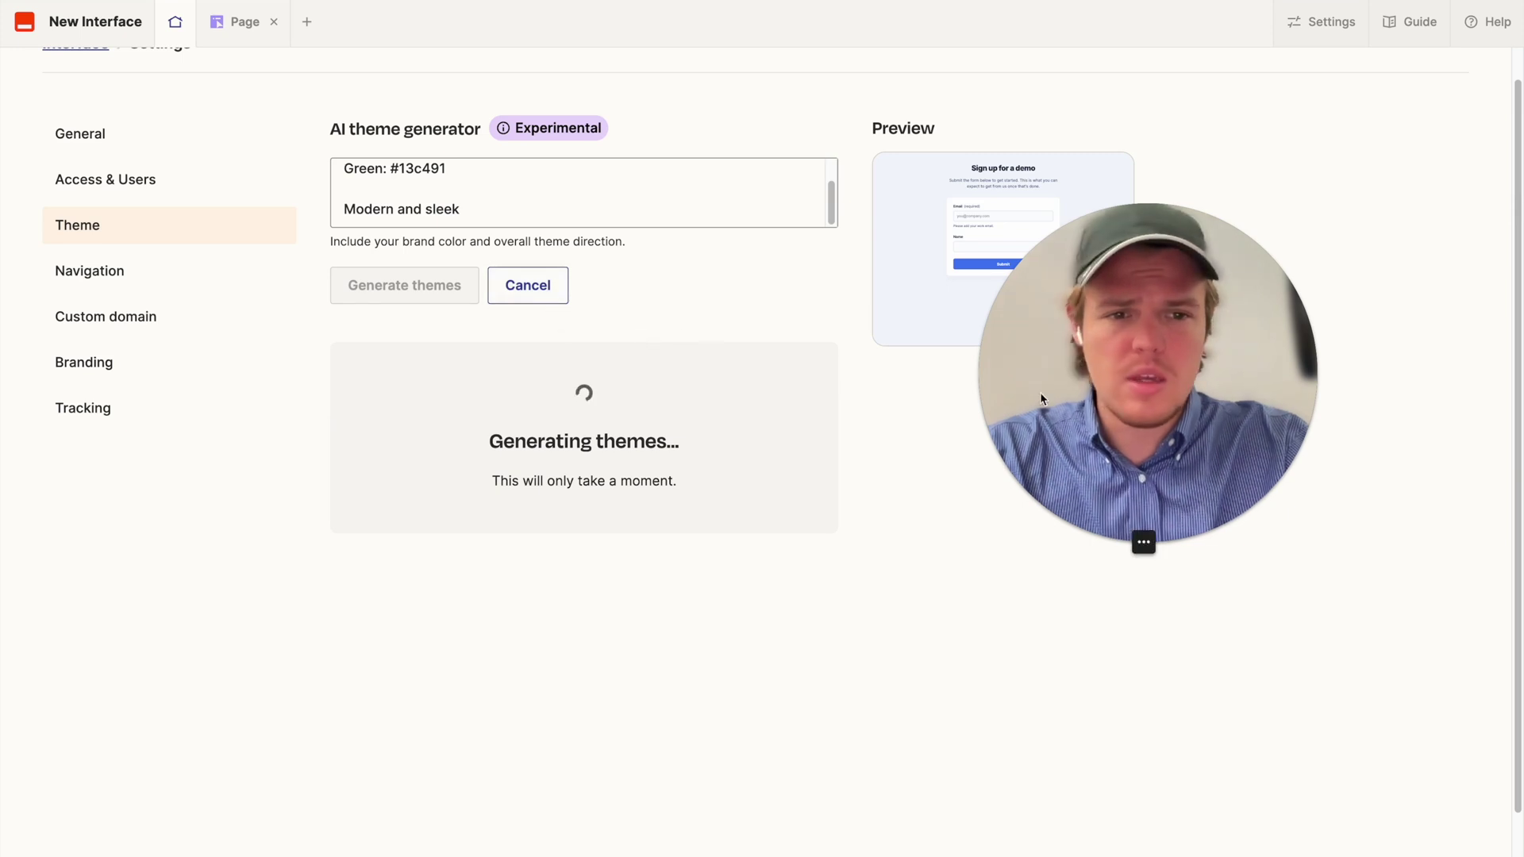
left_click_drag(1039, 392, 1117, 447)
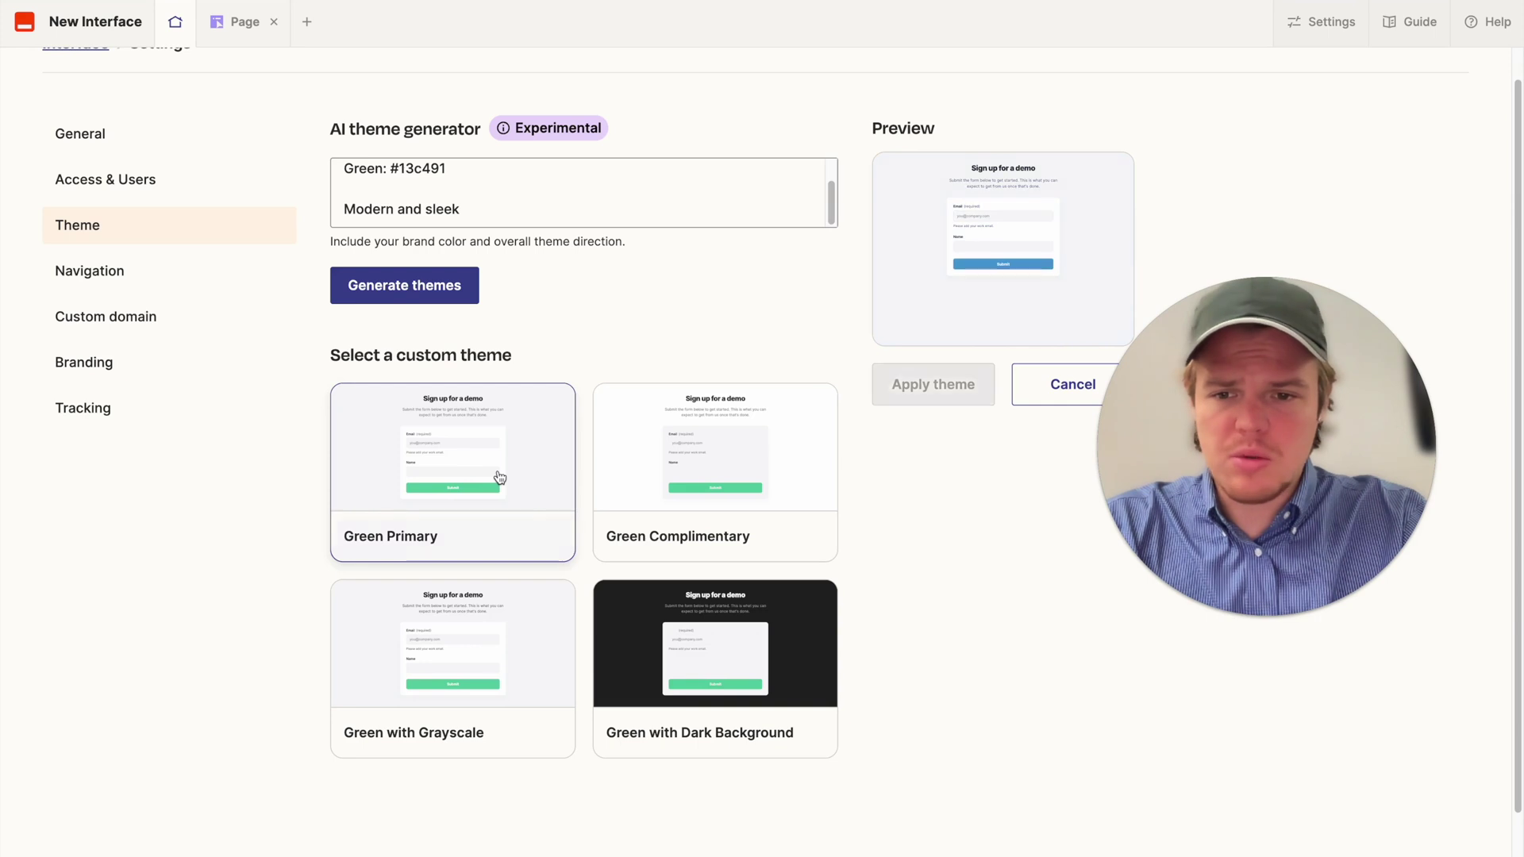
left_click(500, 477)
left_click(927, 389)
left_click_drag(1237, 422, 1101, 328)
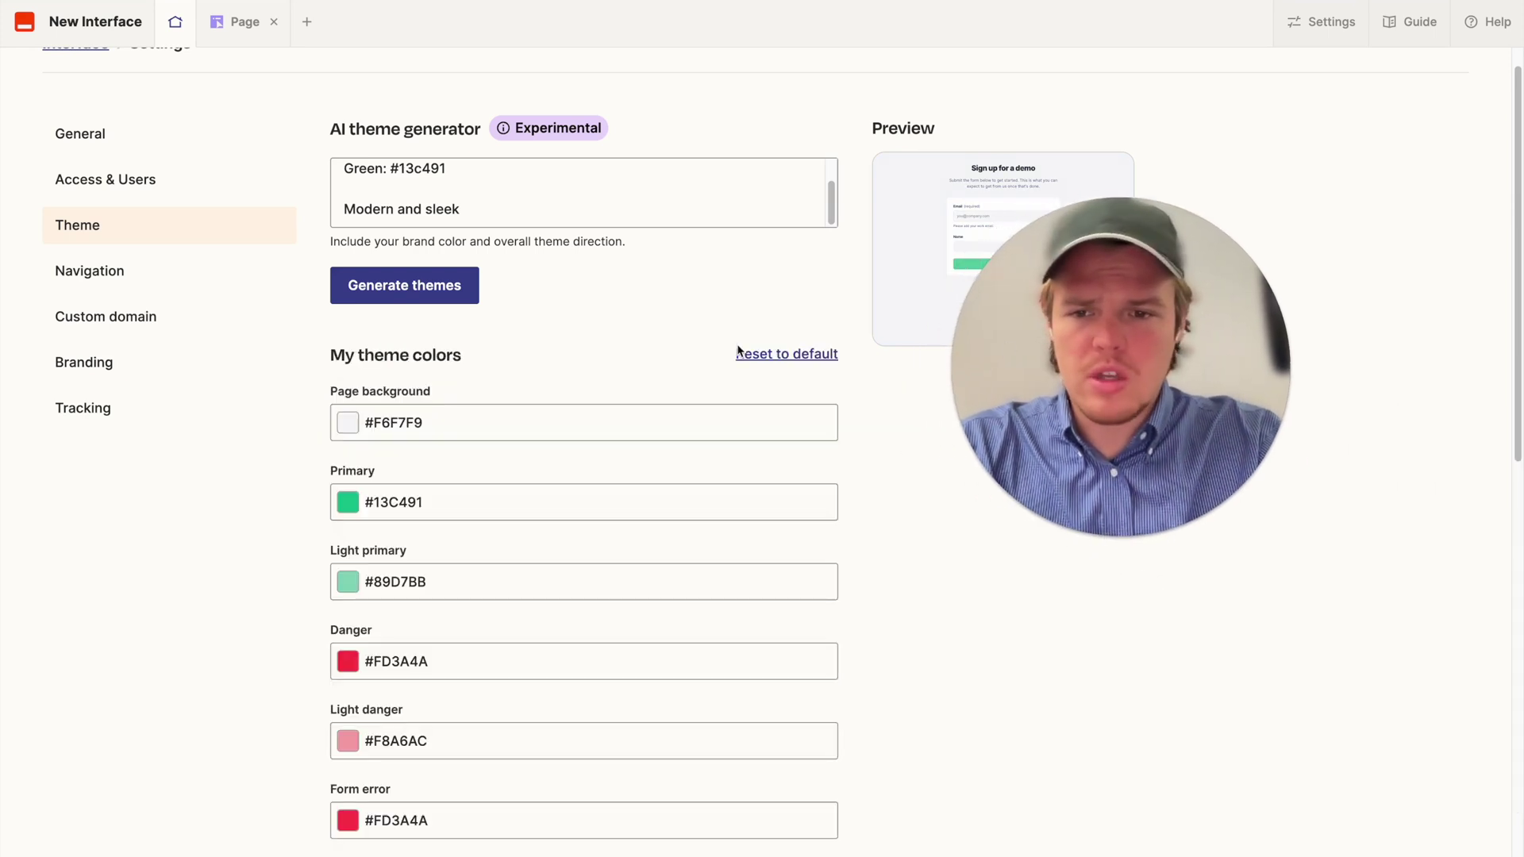
Change the theme's page background colour to #fbfbfa
scroll(603, 351, "down", 1)
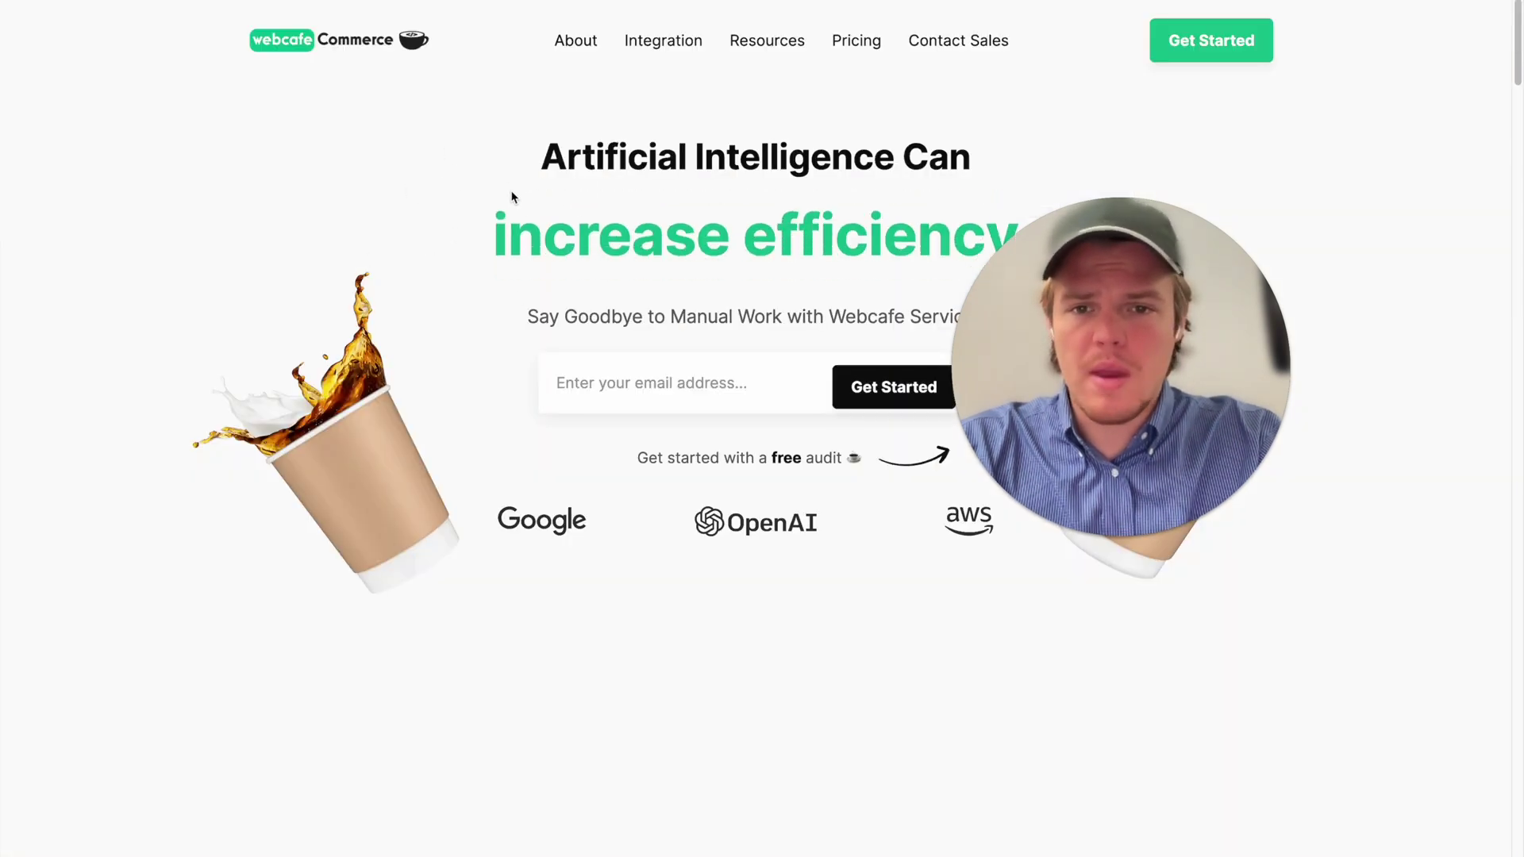
left_click_drag(1101, 320, 1242, 280)
scroll(989, 385, "down", 3)
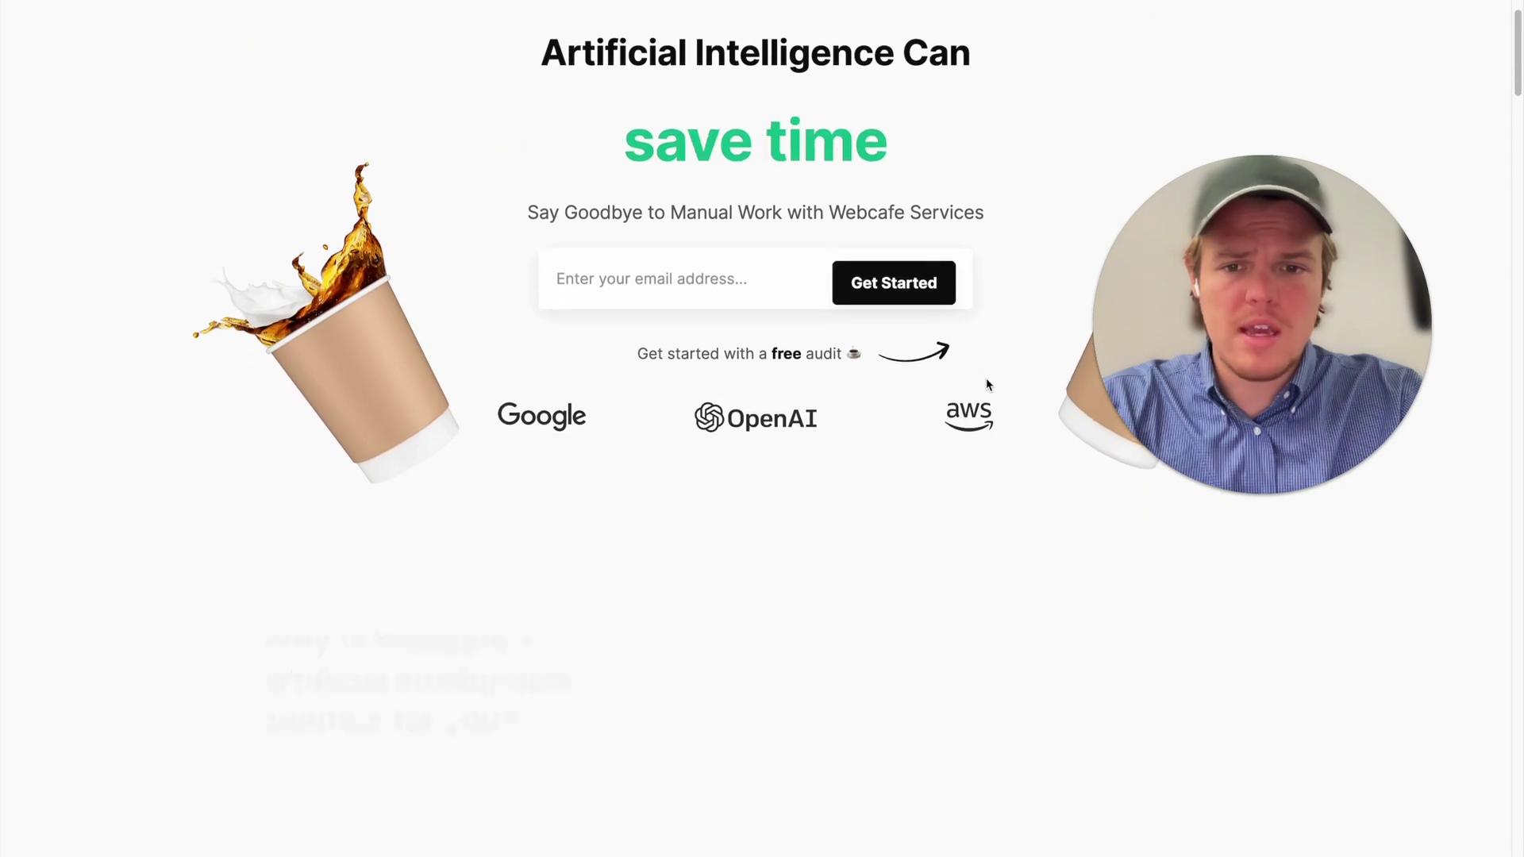
scroll(985, 373, "up", 2)
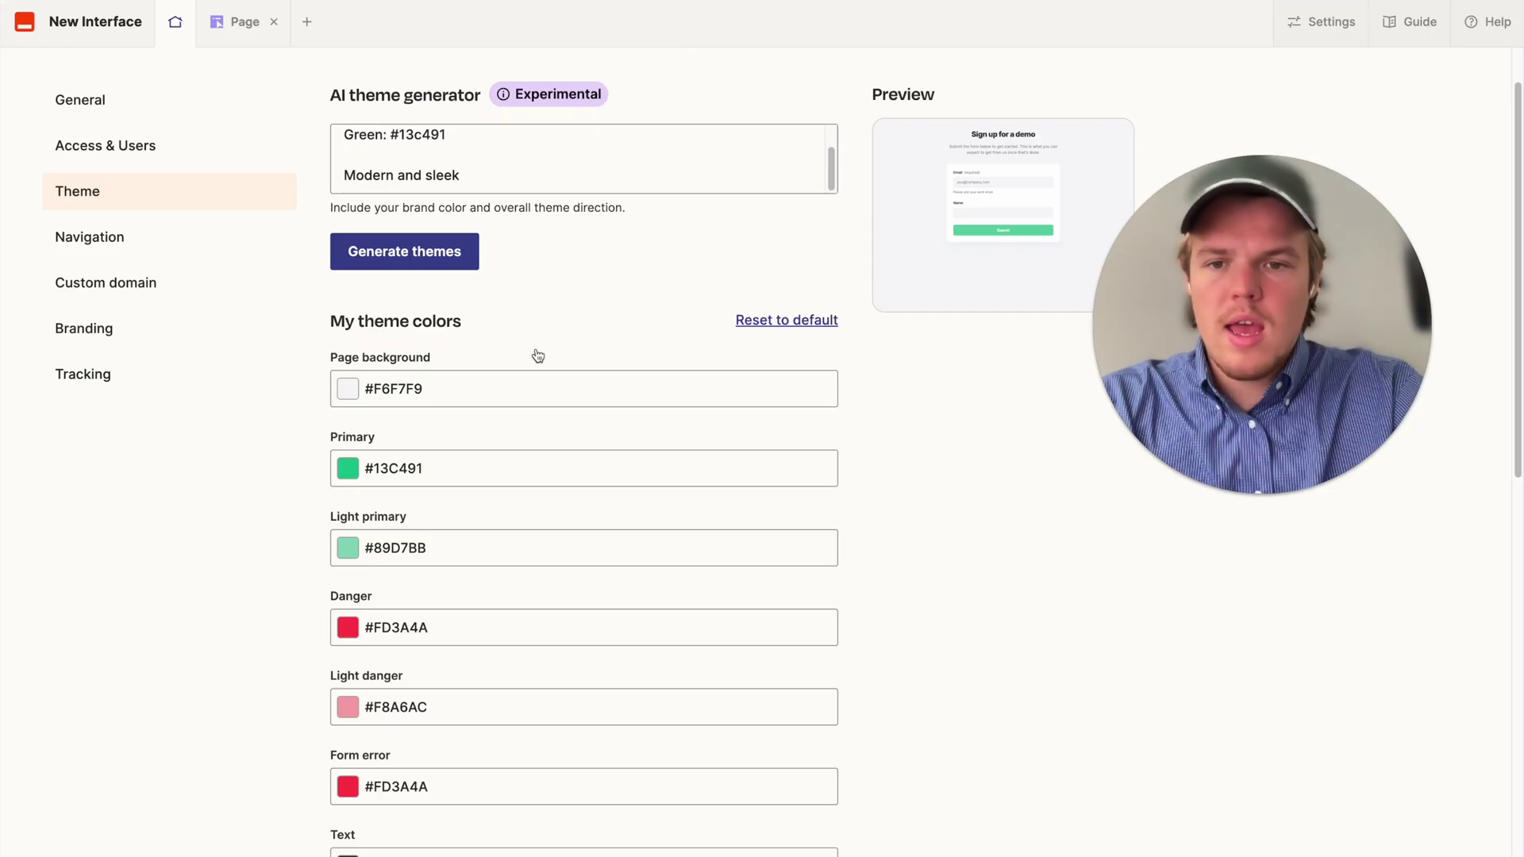
left_click(465, 392)
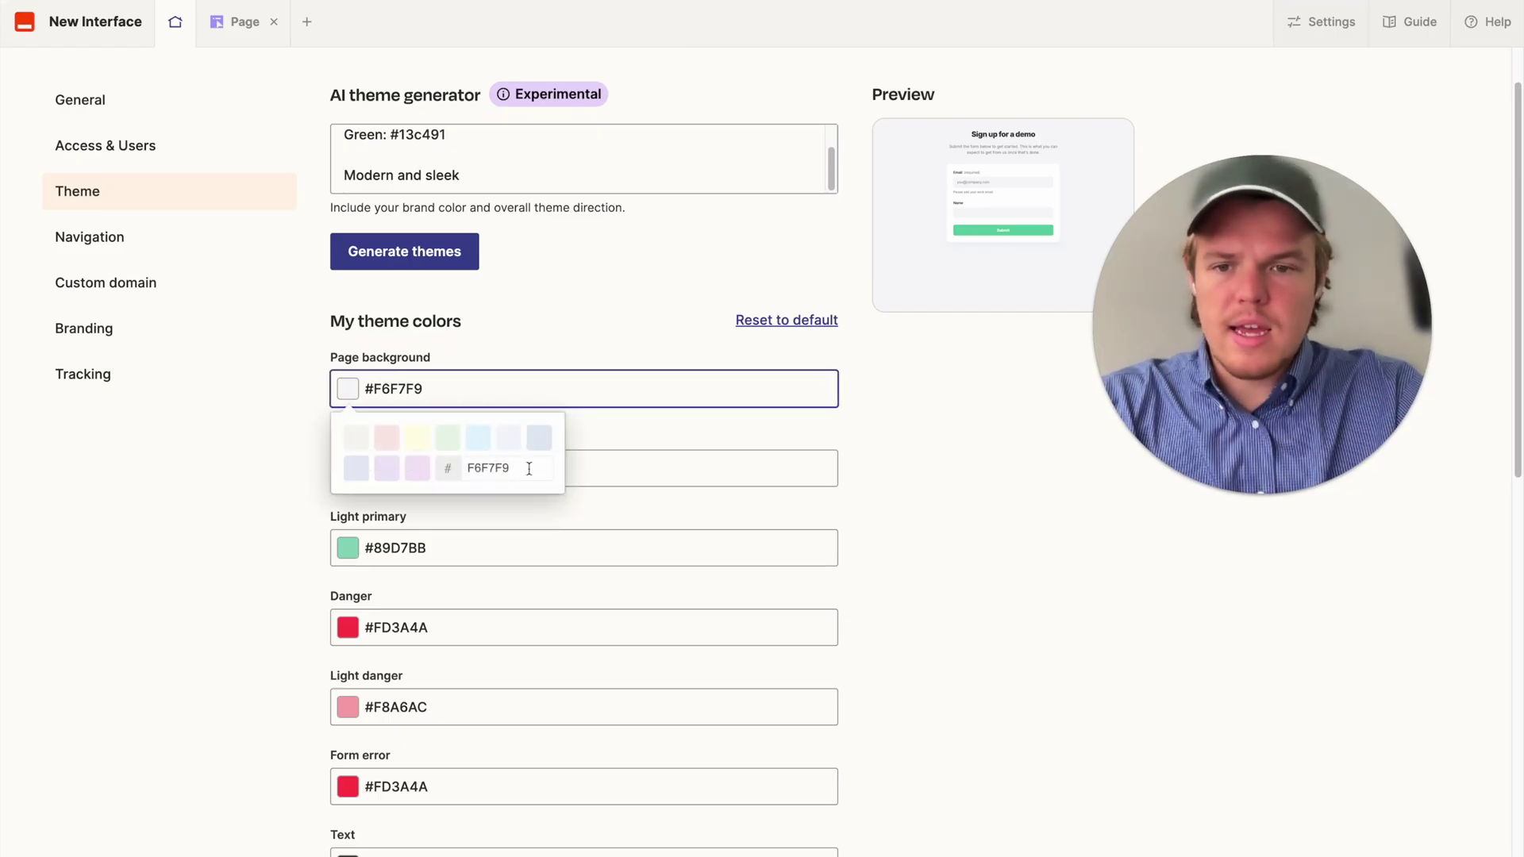
left_click(211, 449)
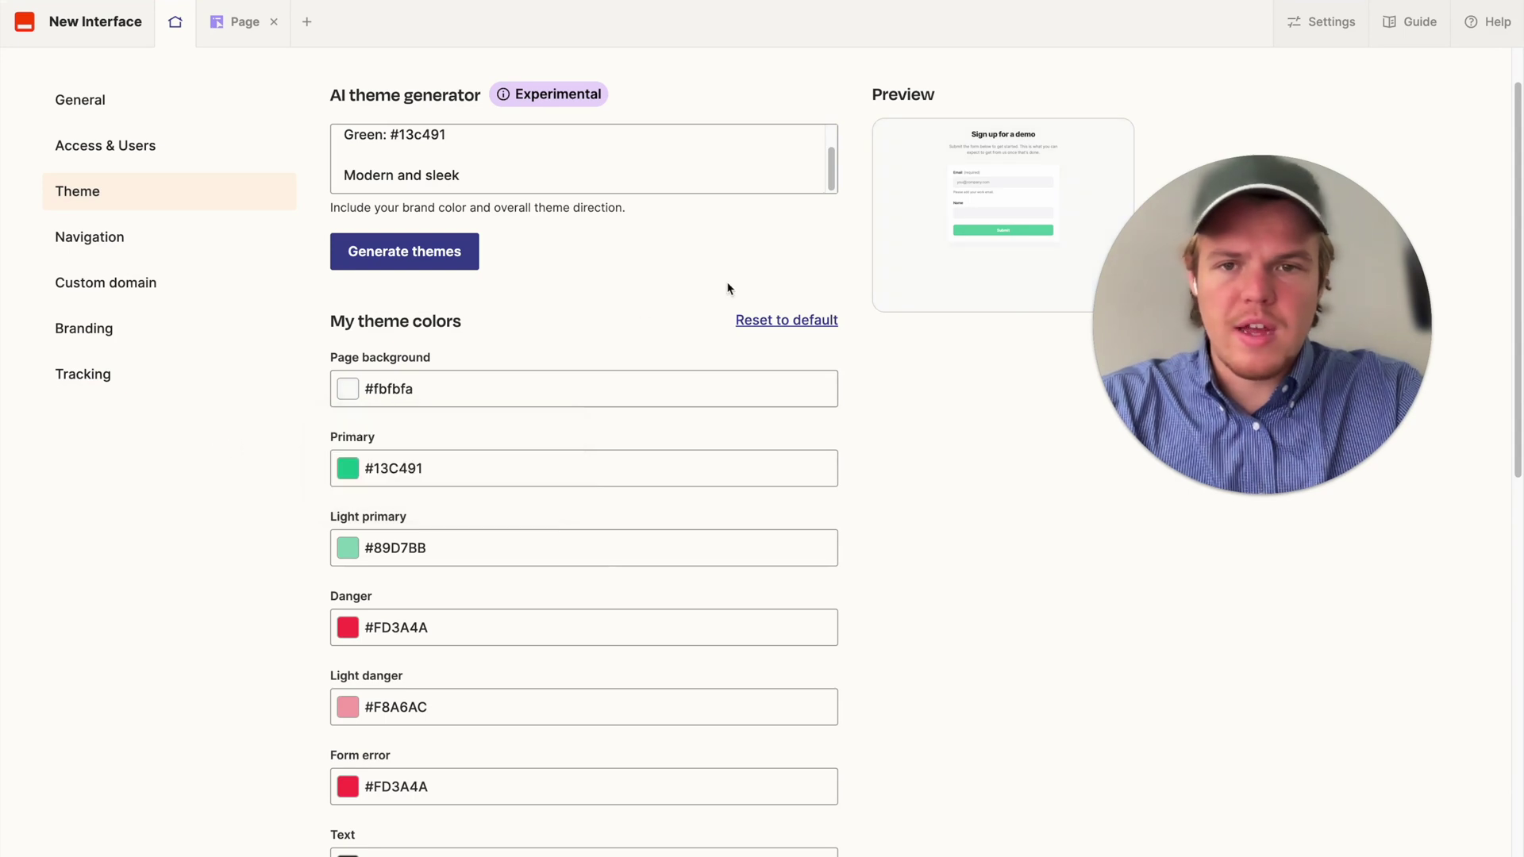
scroll(712, 284, "up", 2)
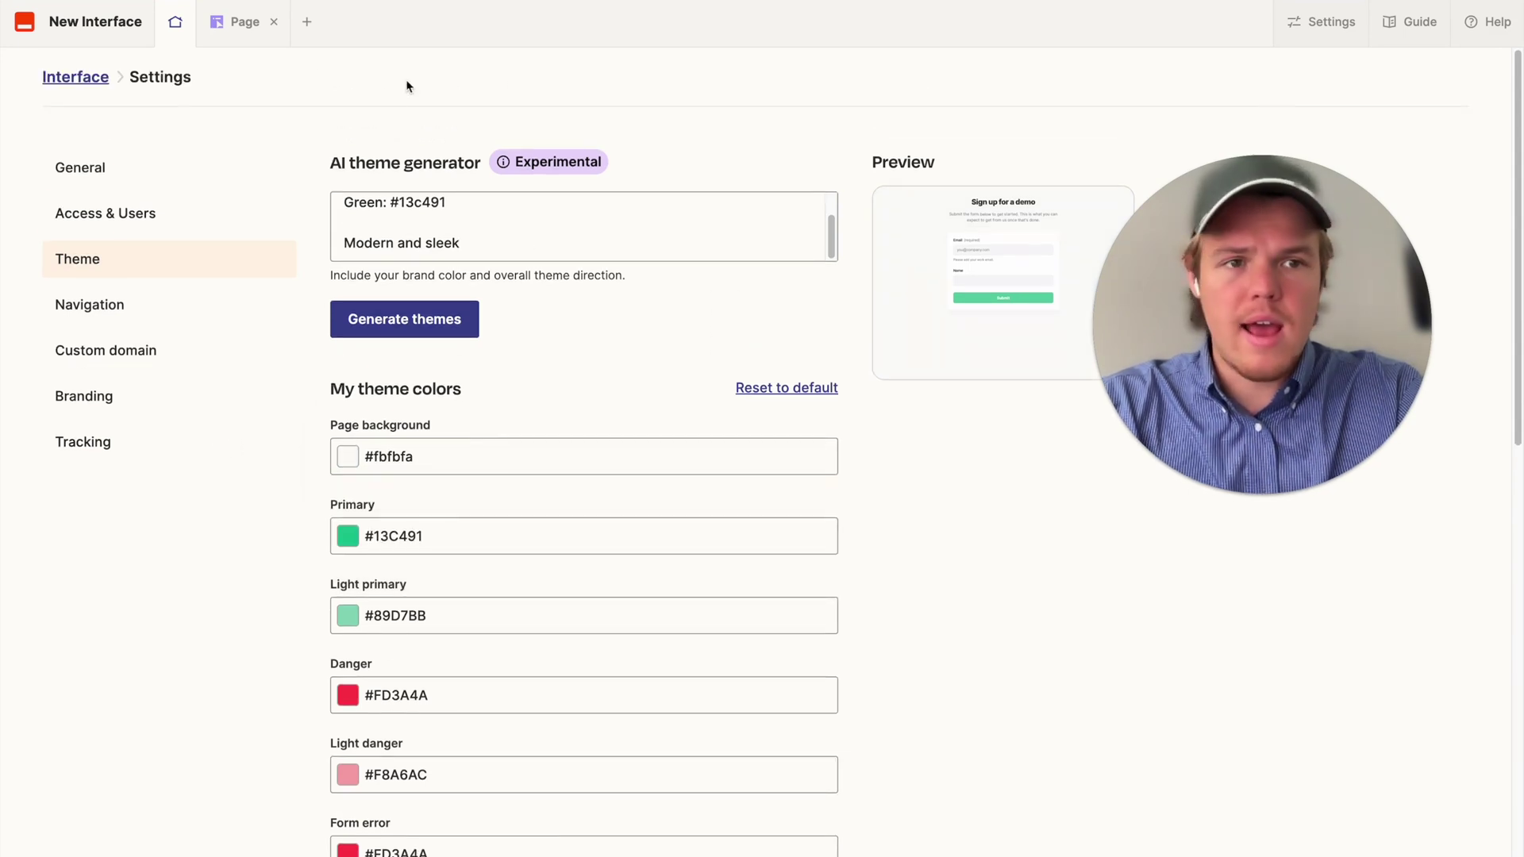
Select the chatbot on its page and rename it to webcafe.ai
left_click(92, 83)
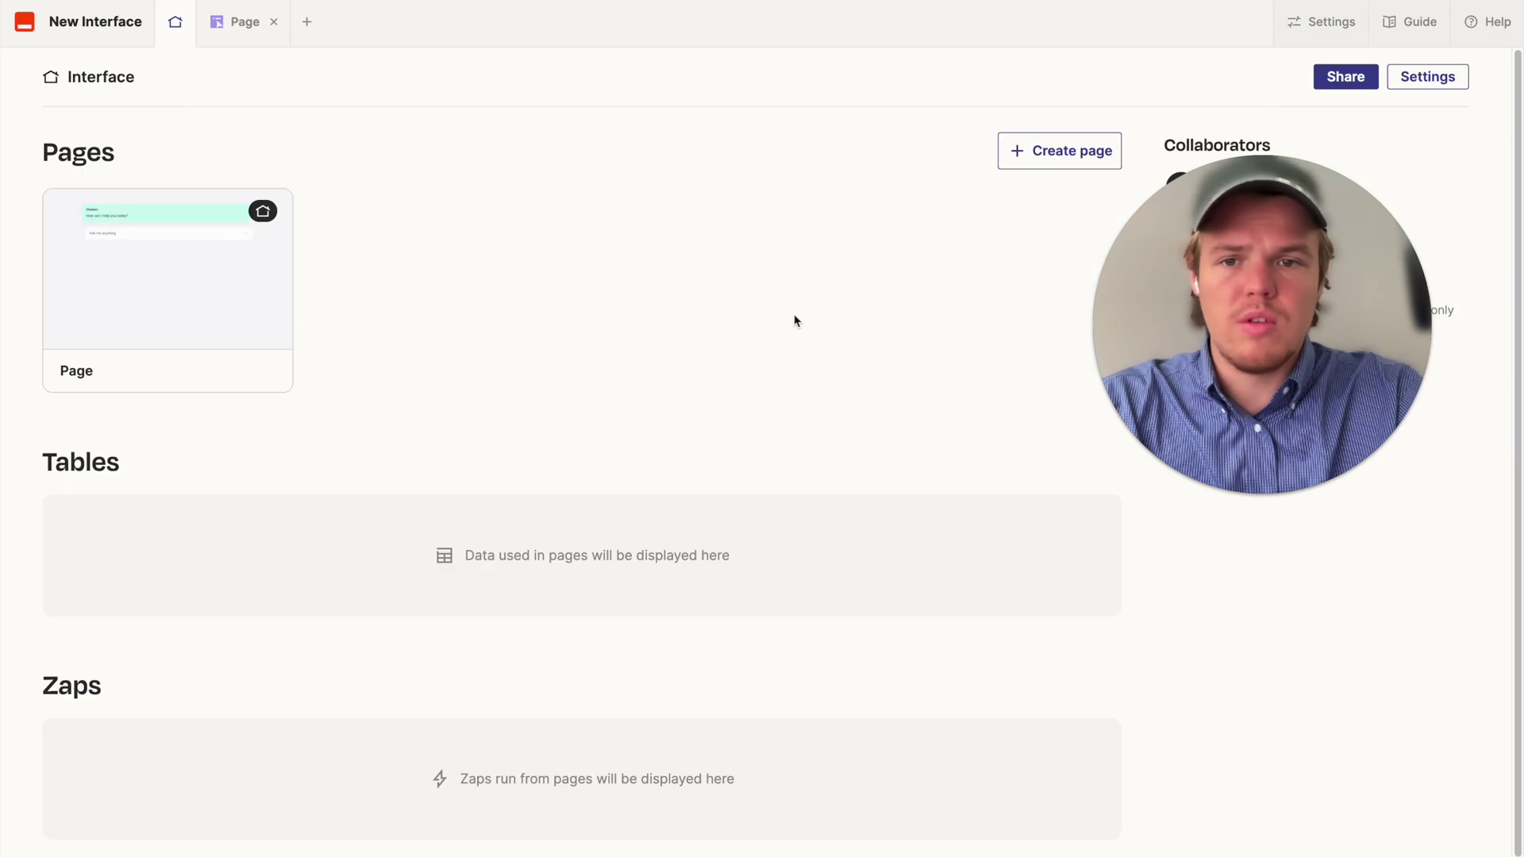
left_click(200, 273)
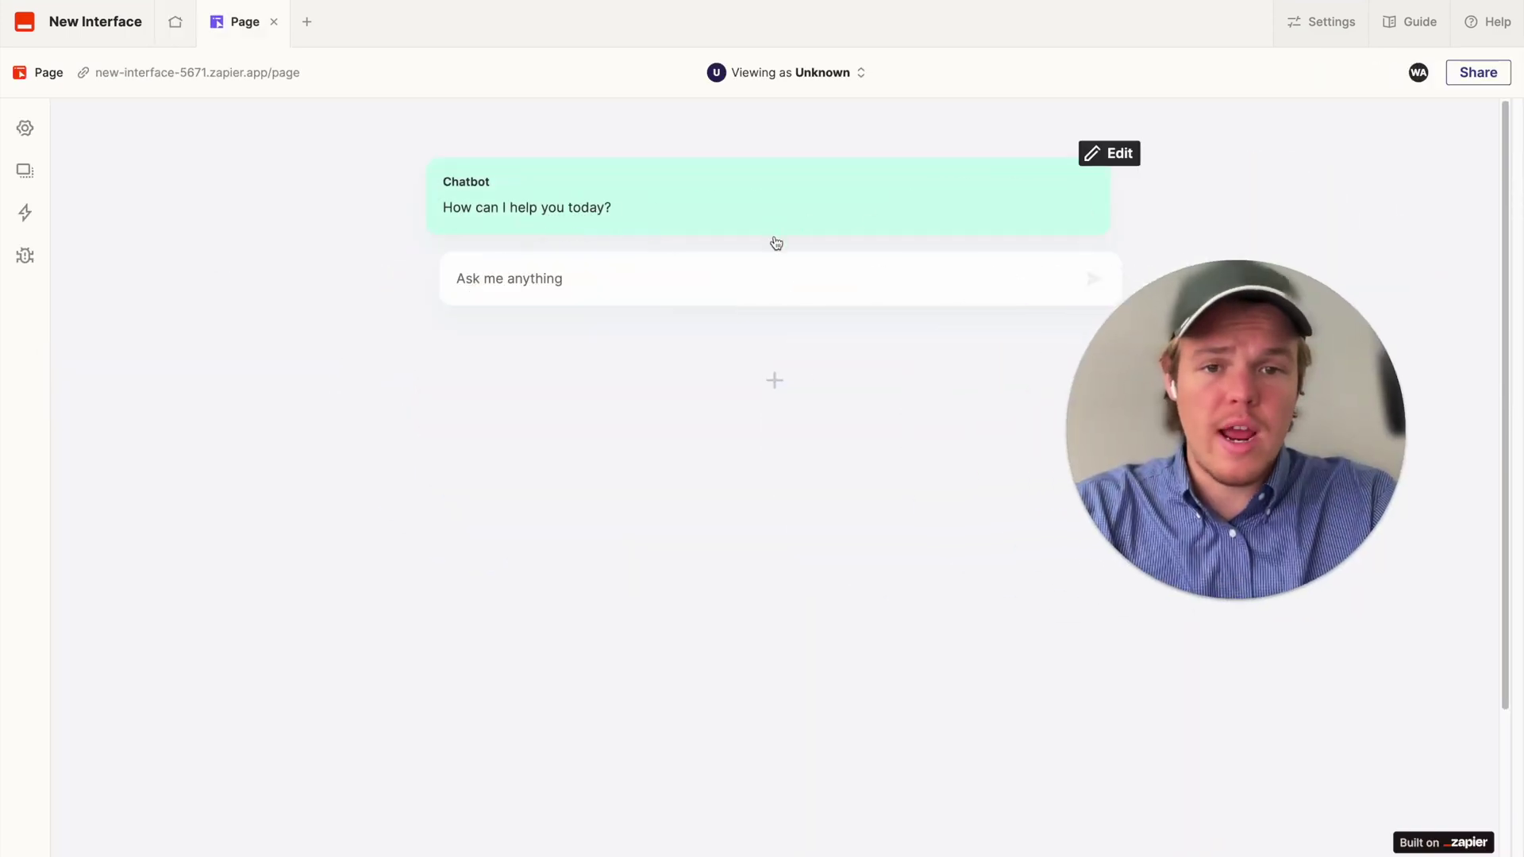
left_click(776, 243)
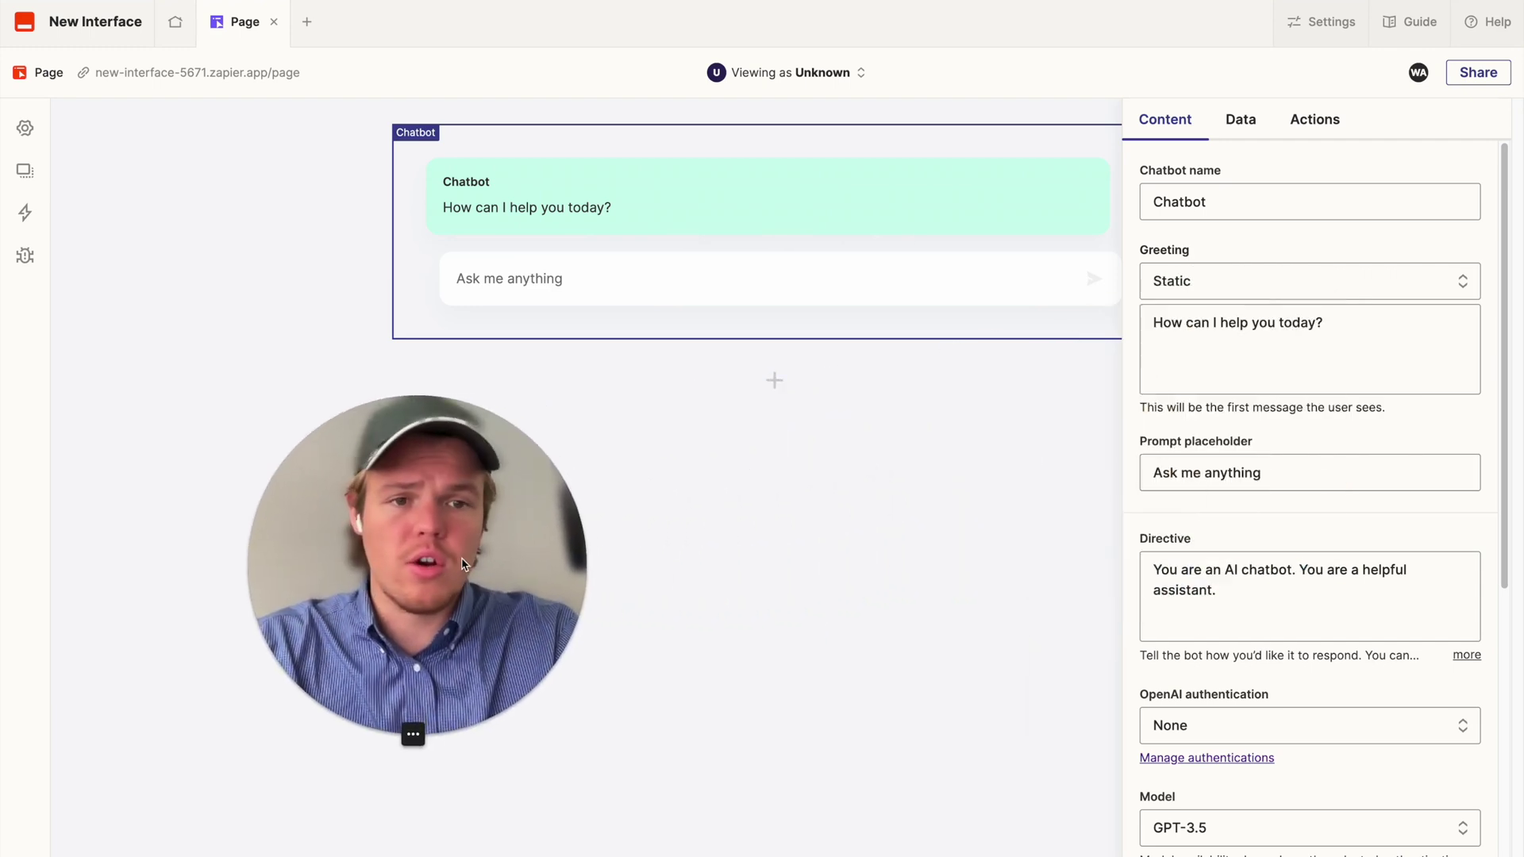
double_click(1184, 205)
type("we")
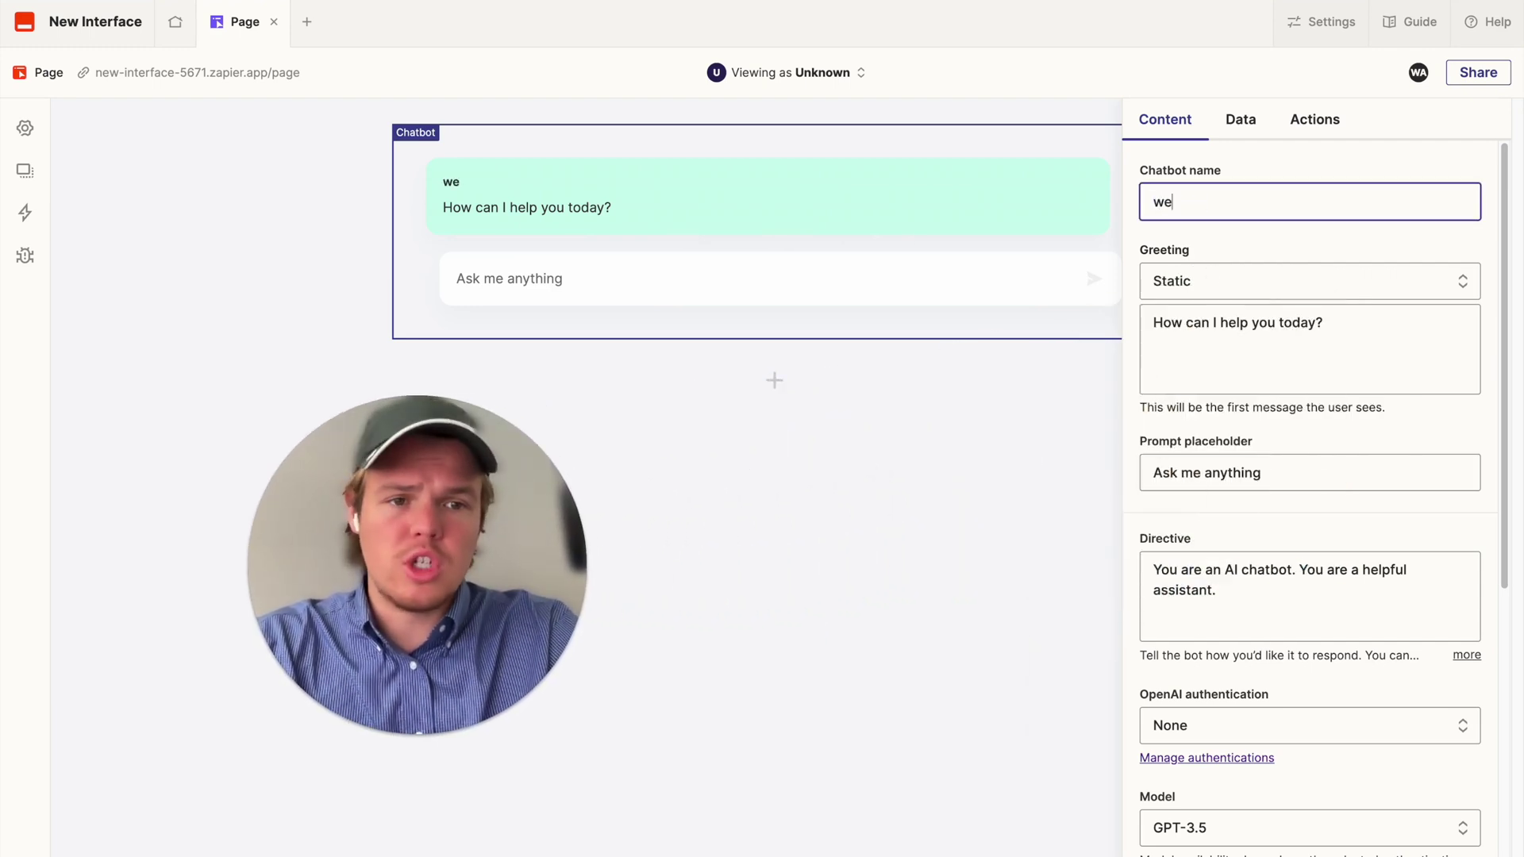
type("bcafe.ai")
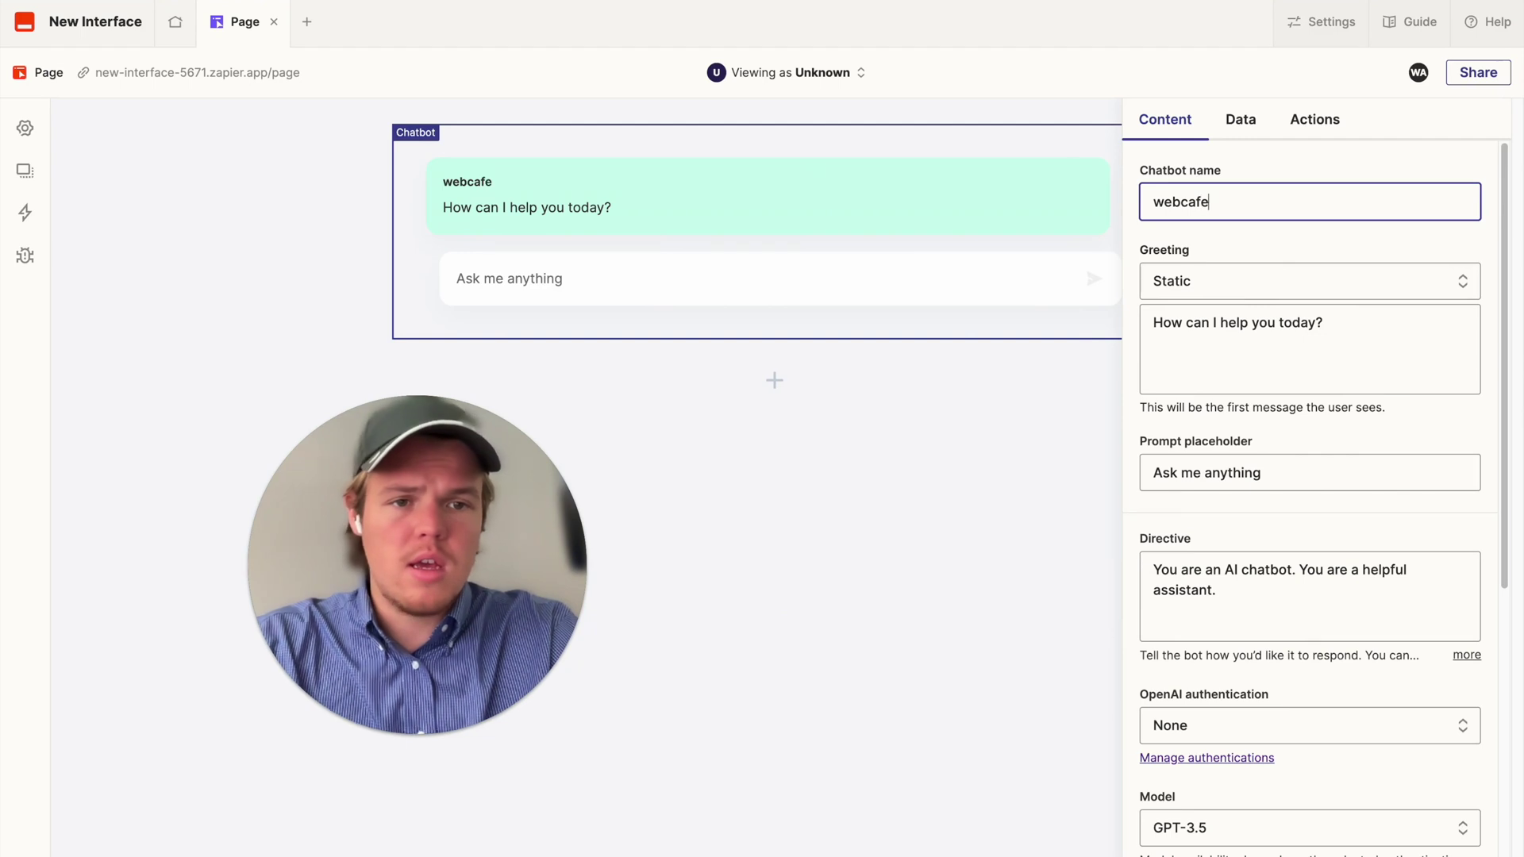
Review the chatbot's Data and Actions tabs, then return to Content settings
left_click(1266, 126)
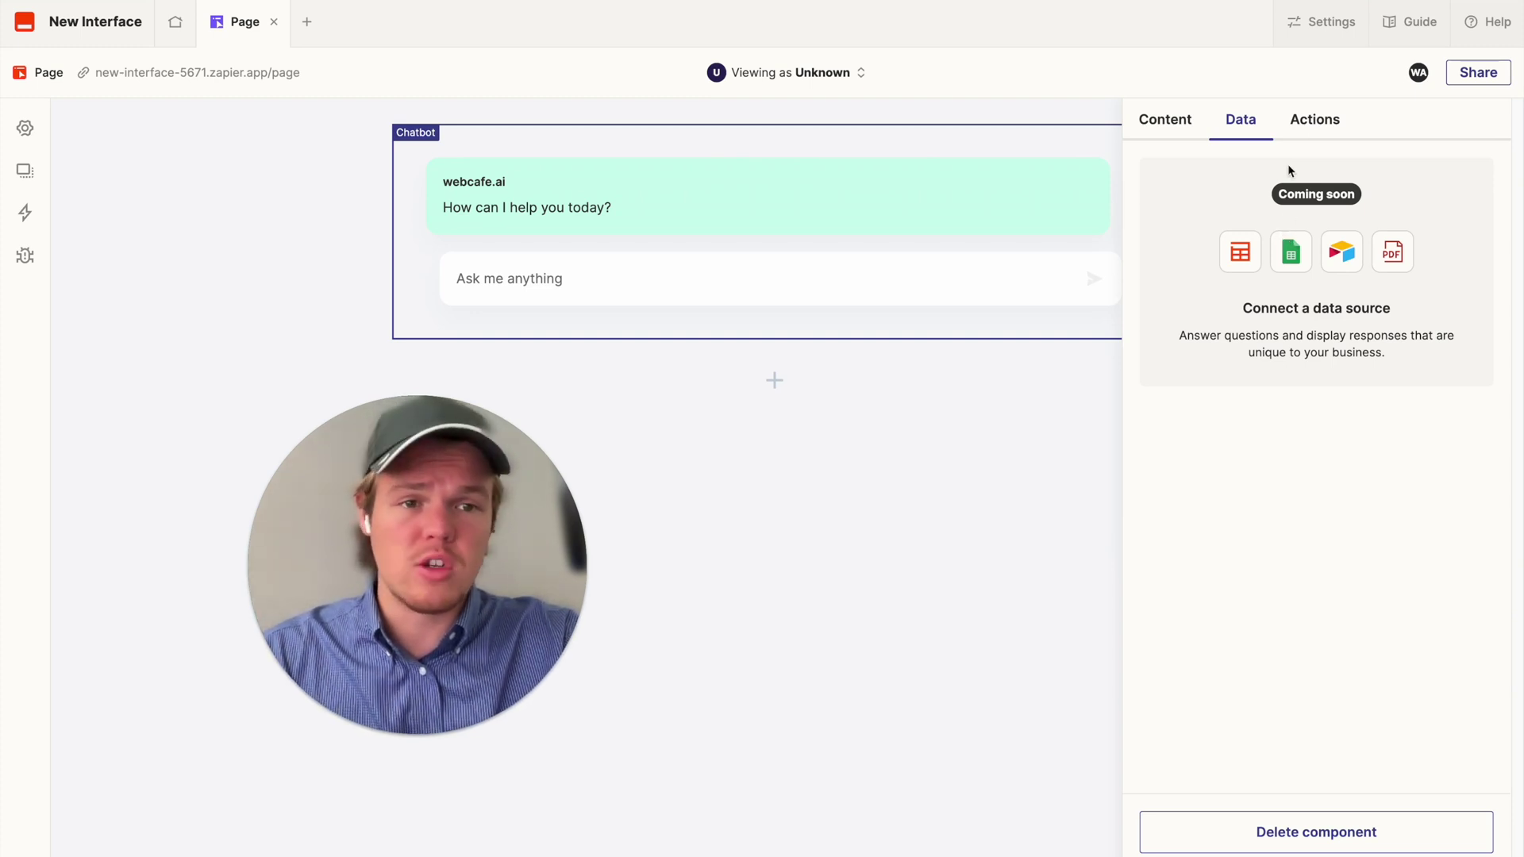
left_click(1300, 117)
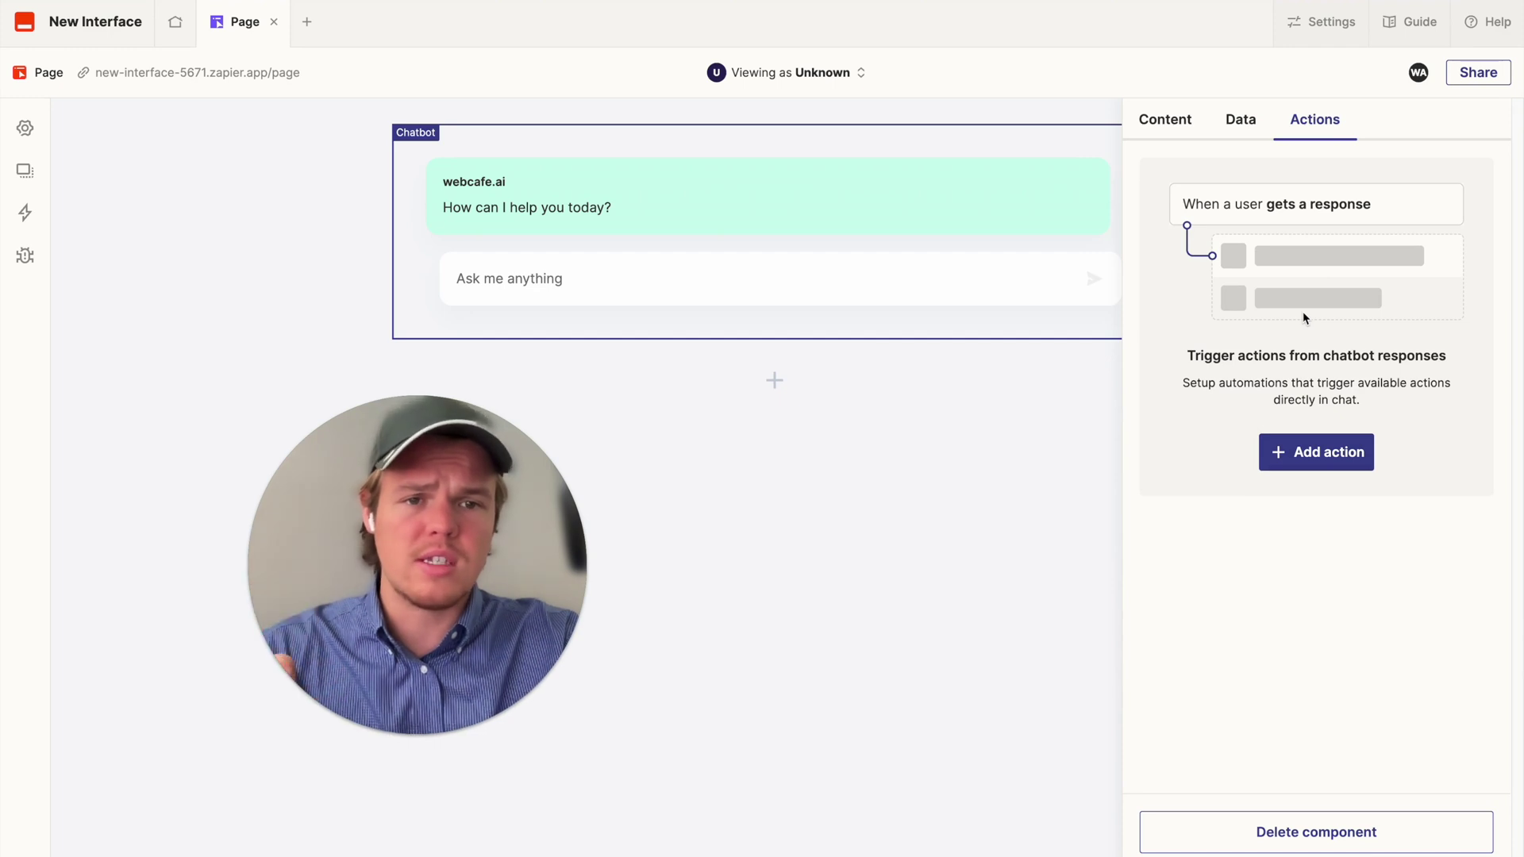
left_click(1179, 125)
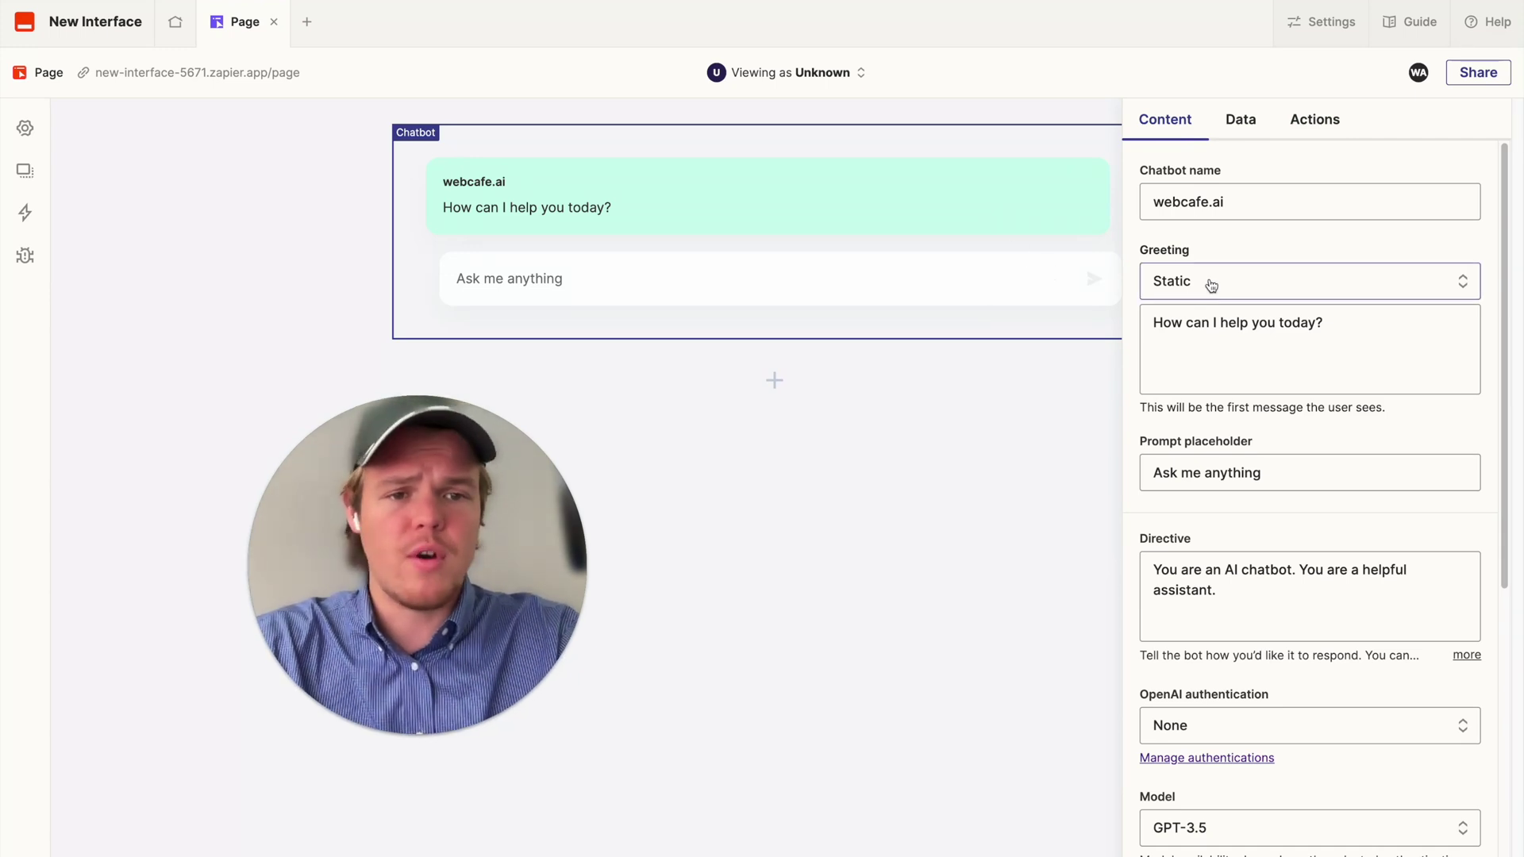
left_click(1230, 218)
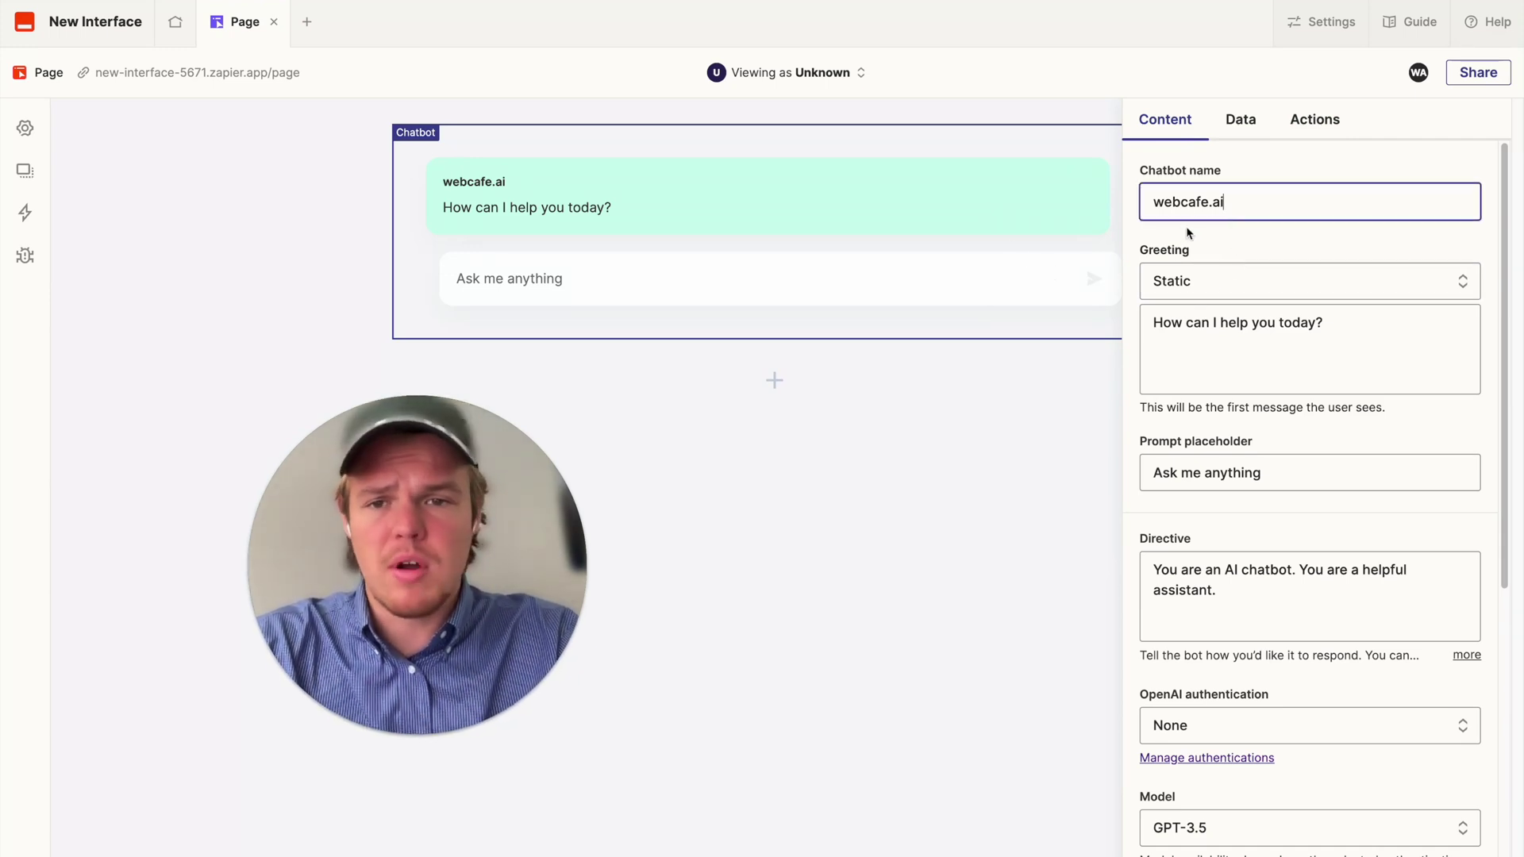
Keep a Static greeting and change it to 'Do you have any questions about Webcafe?'
left_click(1275, 283)
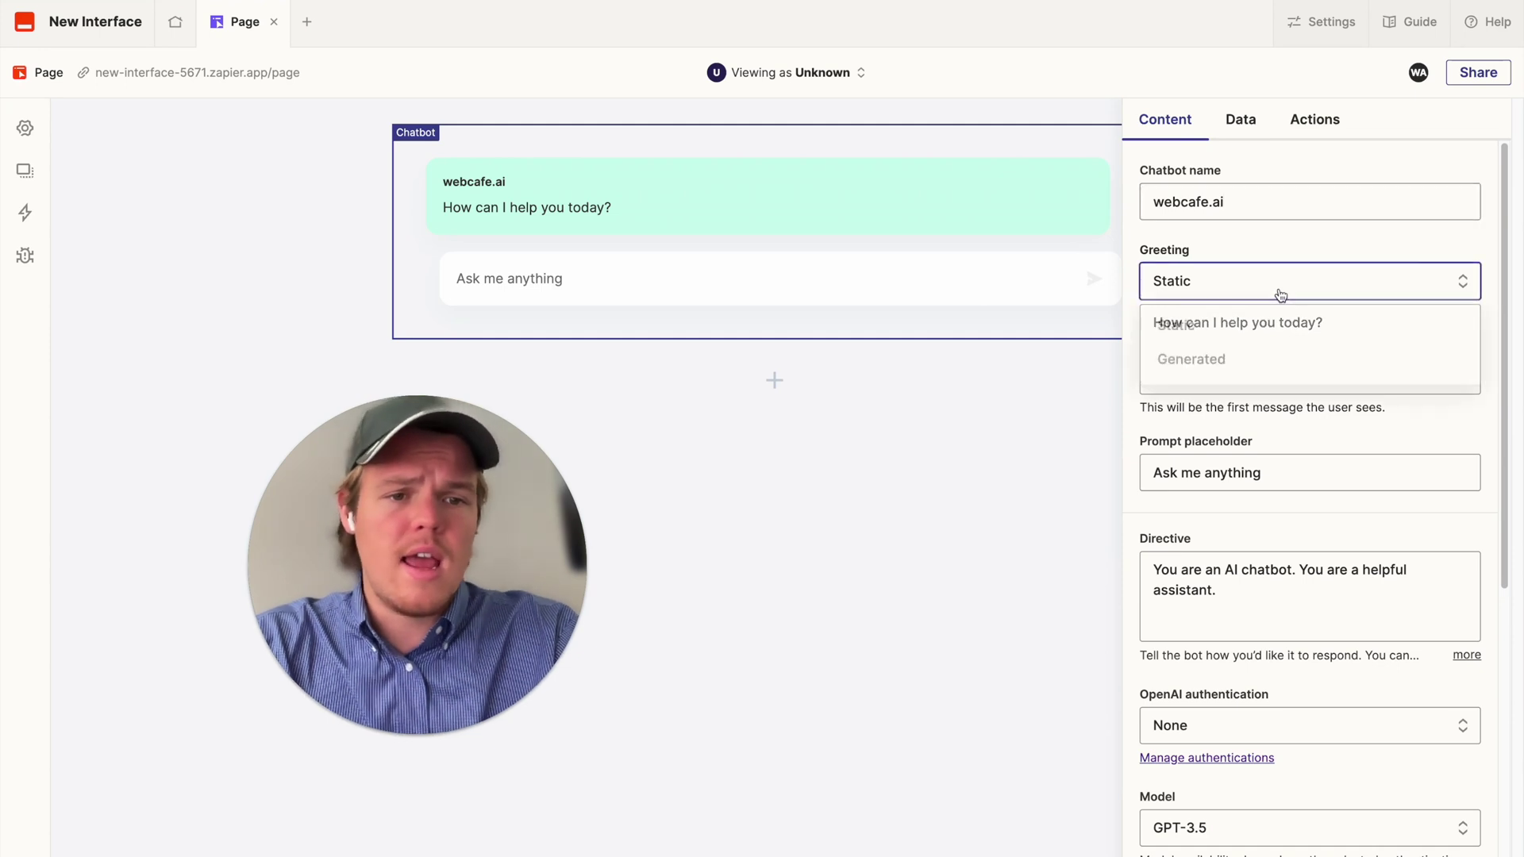
left_click(1265, 284)
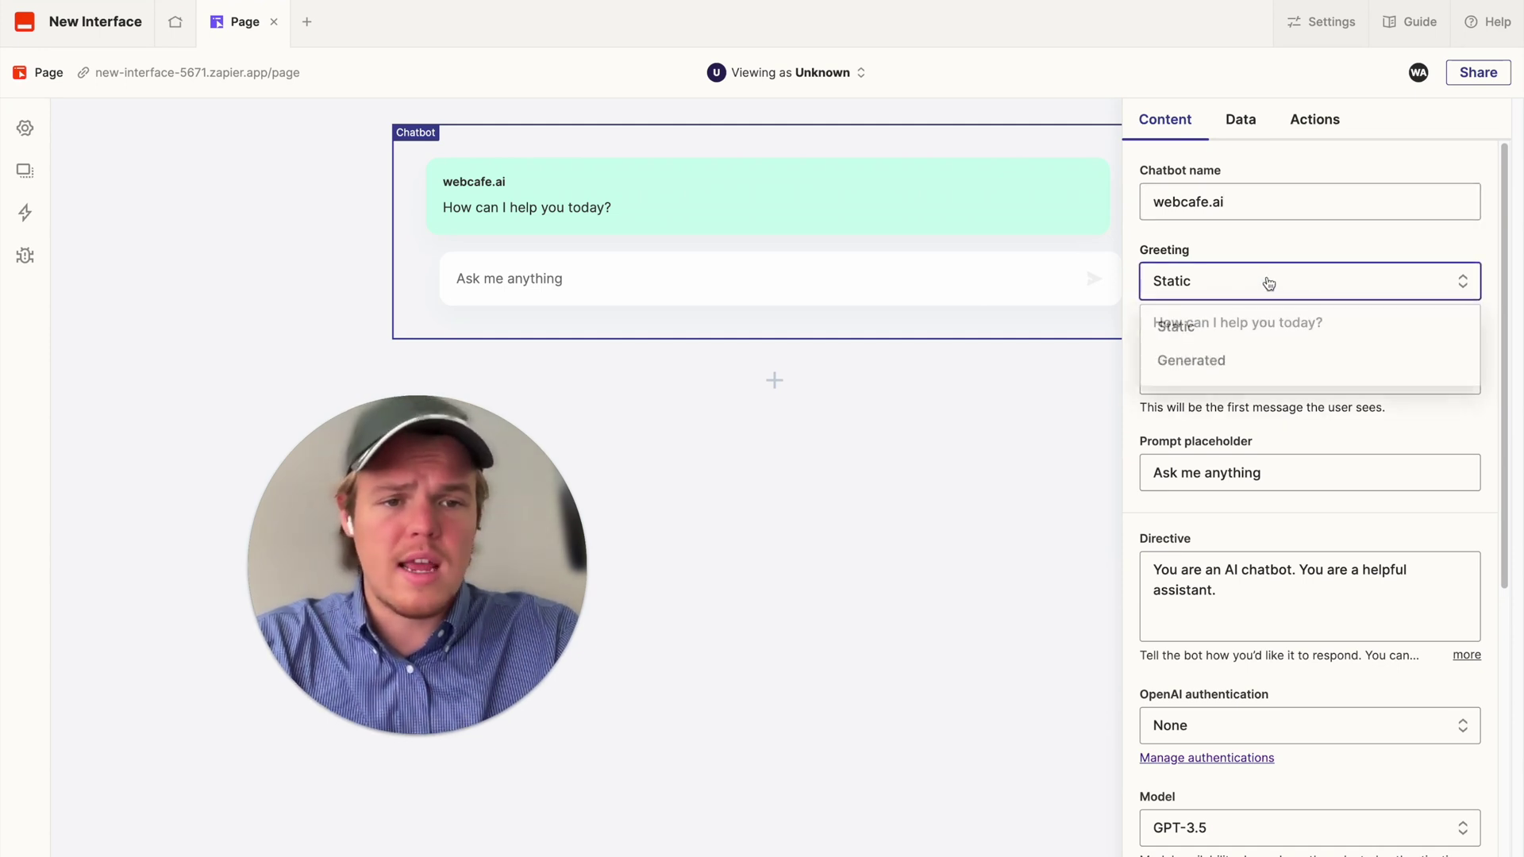
left_click(1265, 293)
left_click(1268, 258)
left_click(1321, 321)
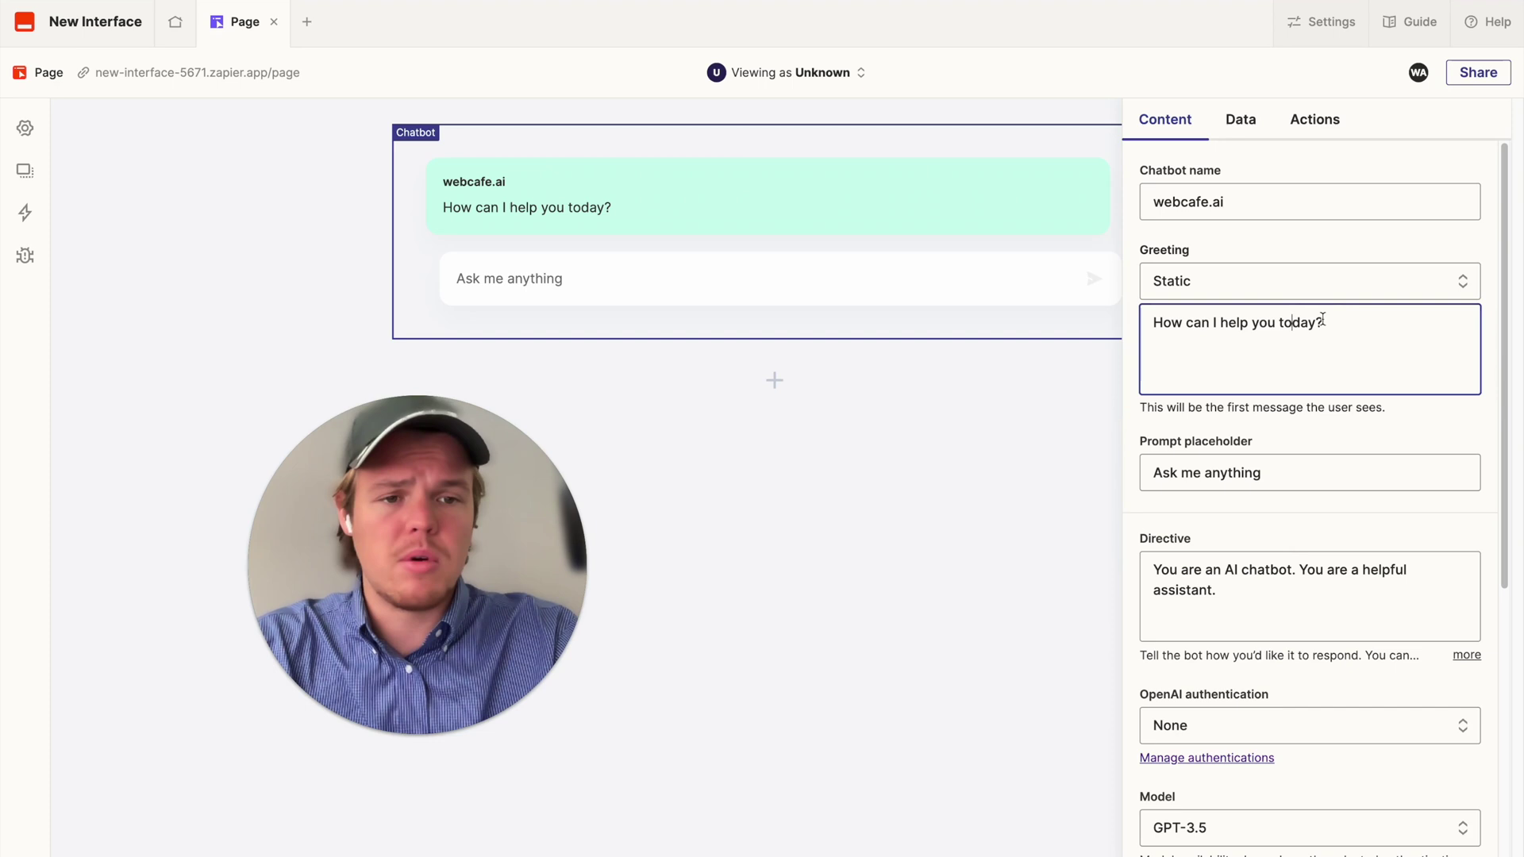
left_click_drag(1335, 322, 1095, 333)
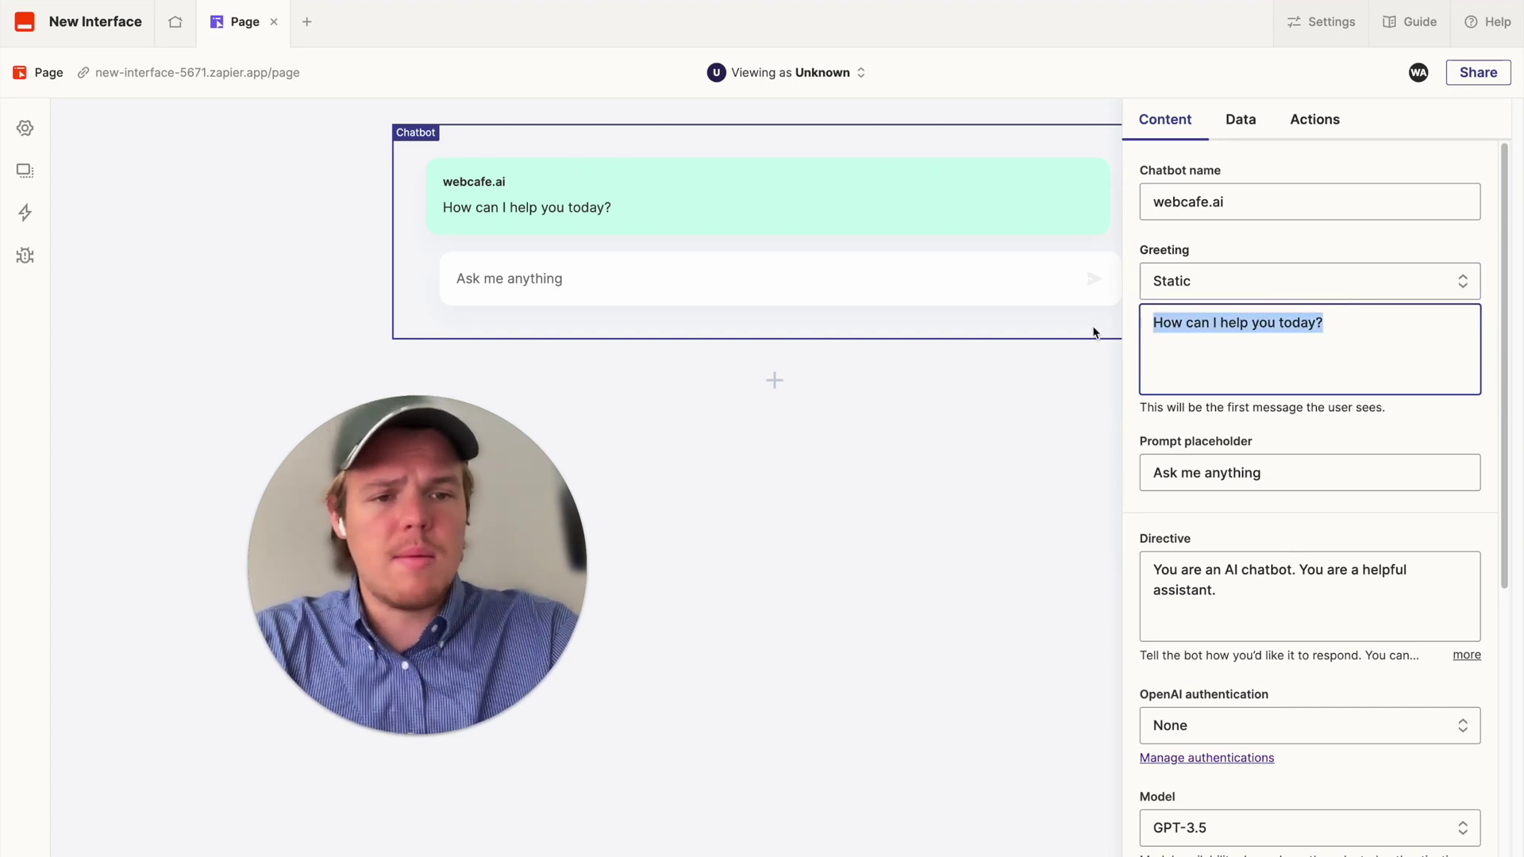
type("Do you have")
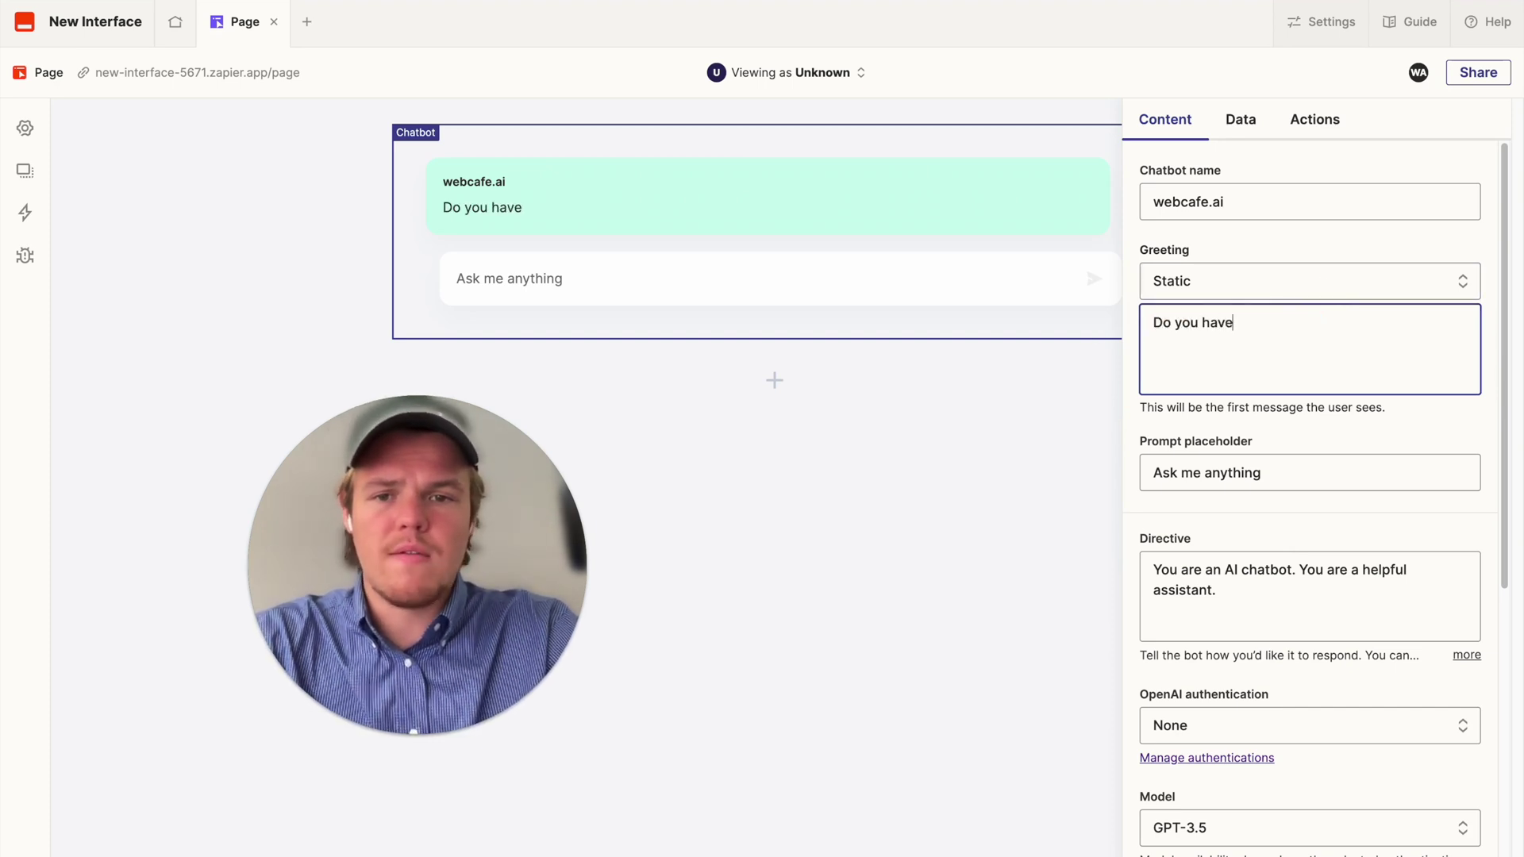
type(" any questions a")
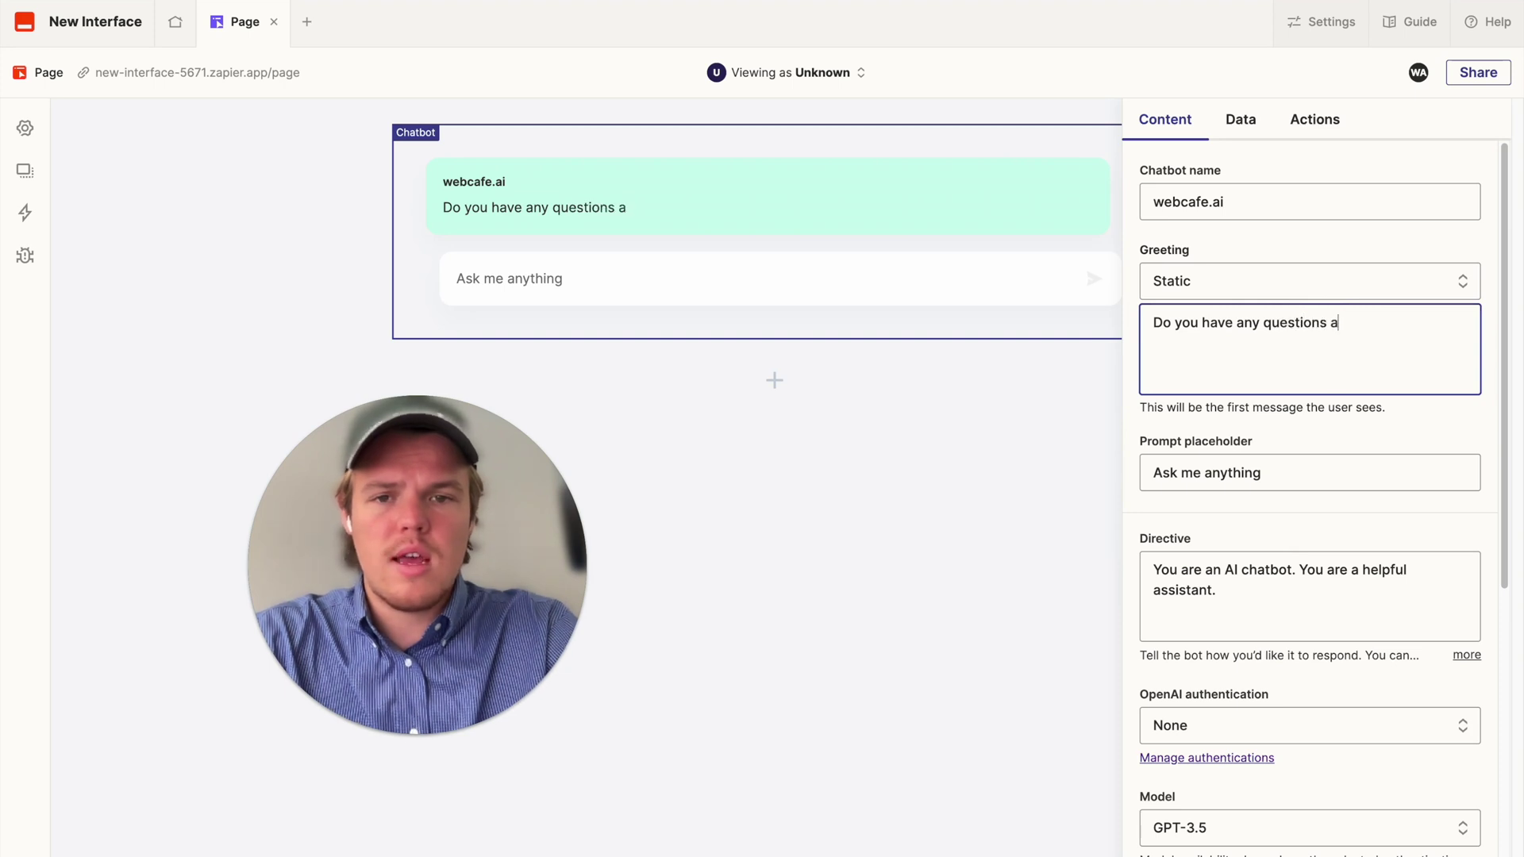
type("bout Webcage?")
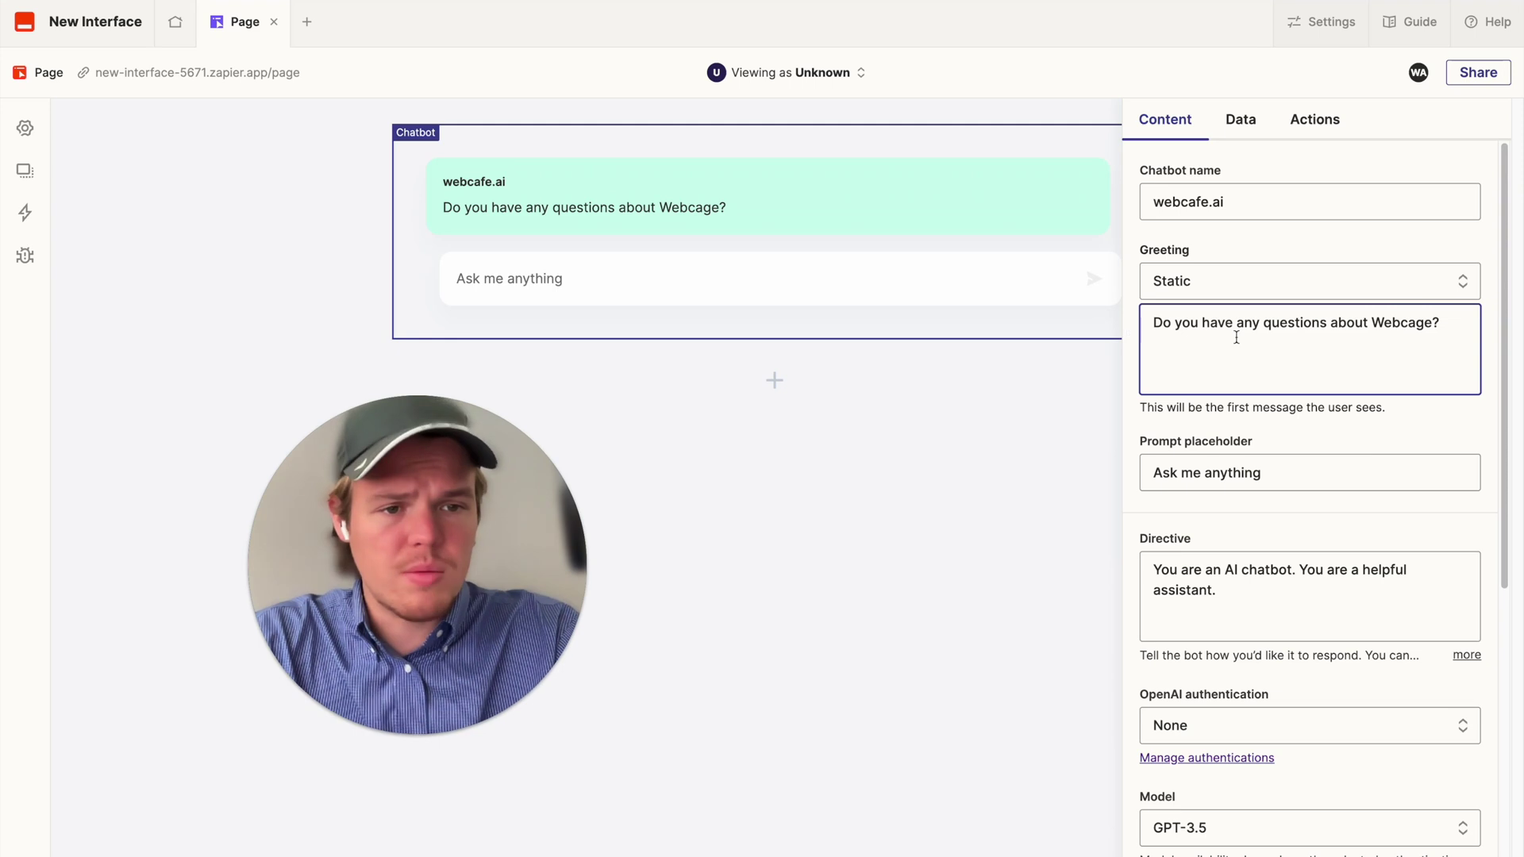
left_click(1424, 322)
key("BackSpace")
type("F")
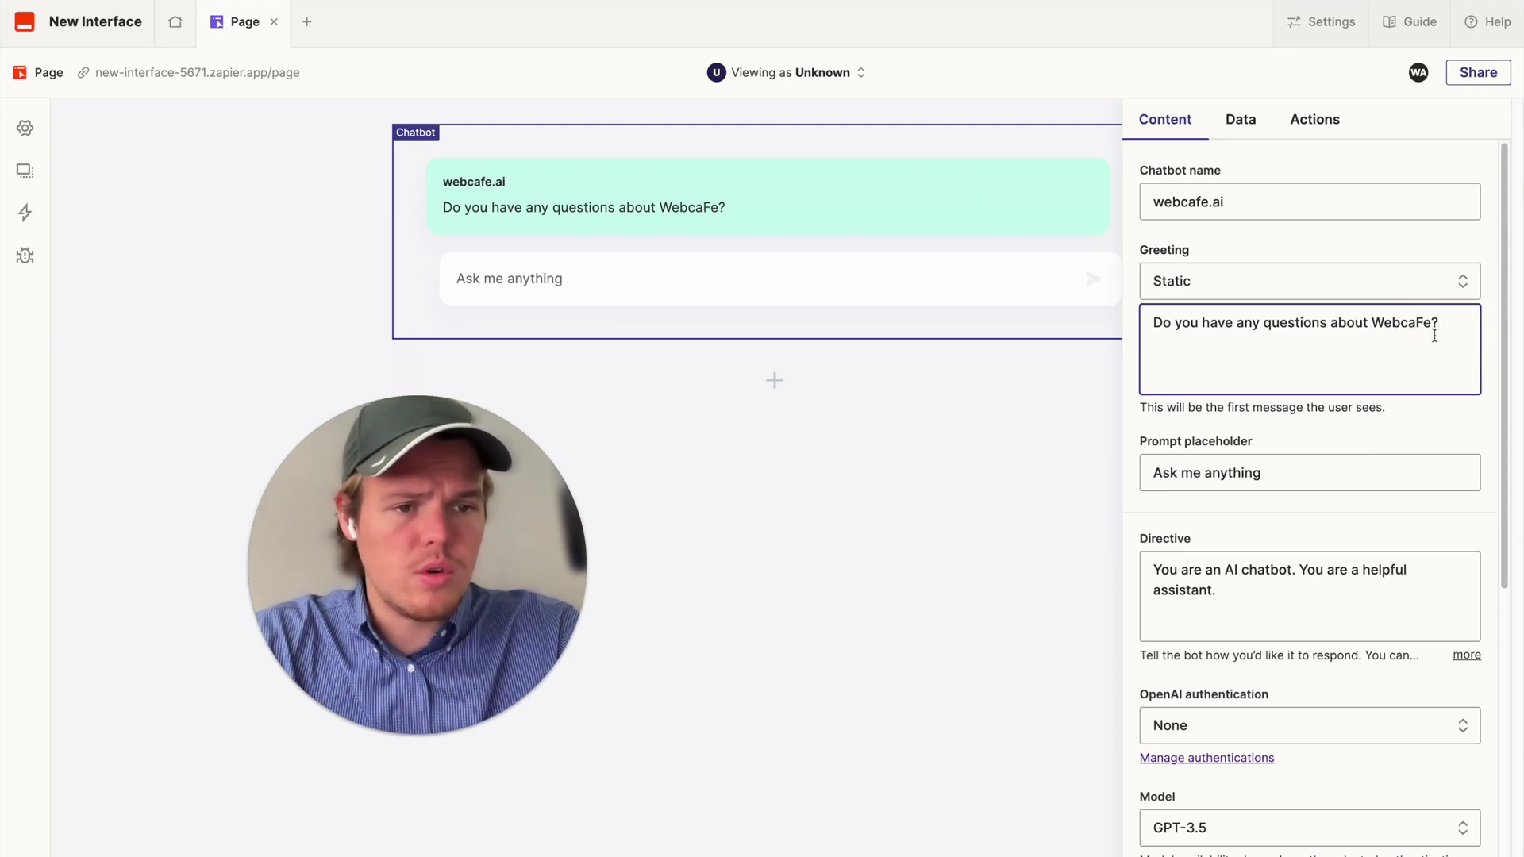
key("BackSpace")
type("f")
left_click(1428, 414)
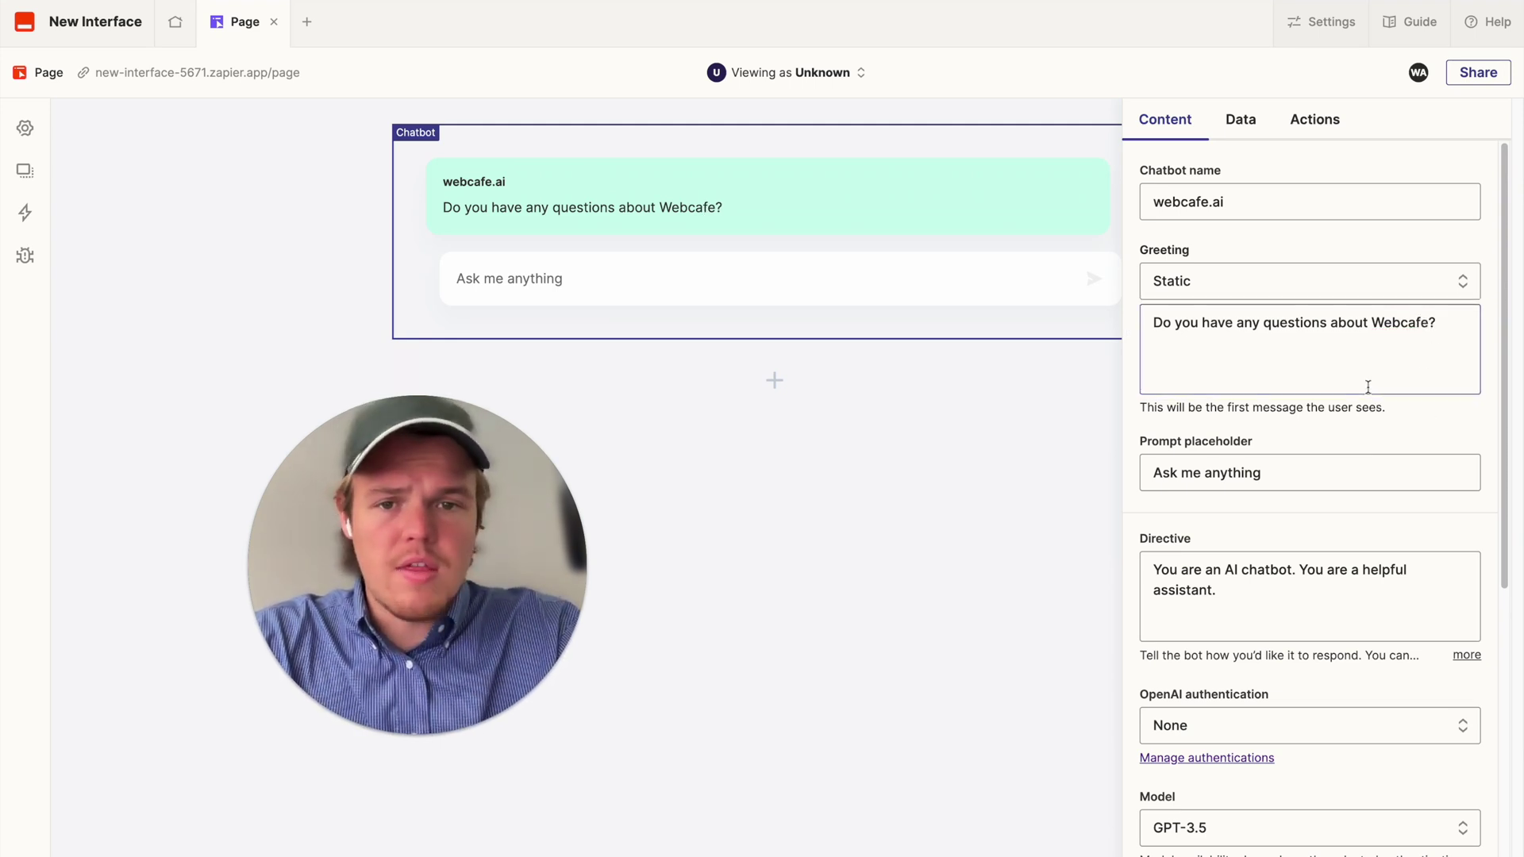
Leave the prompt placeholder as 'Ask me anything'
scroll(1354, 411, "down", 3)
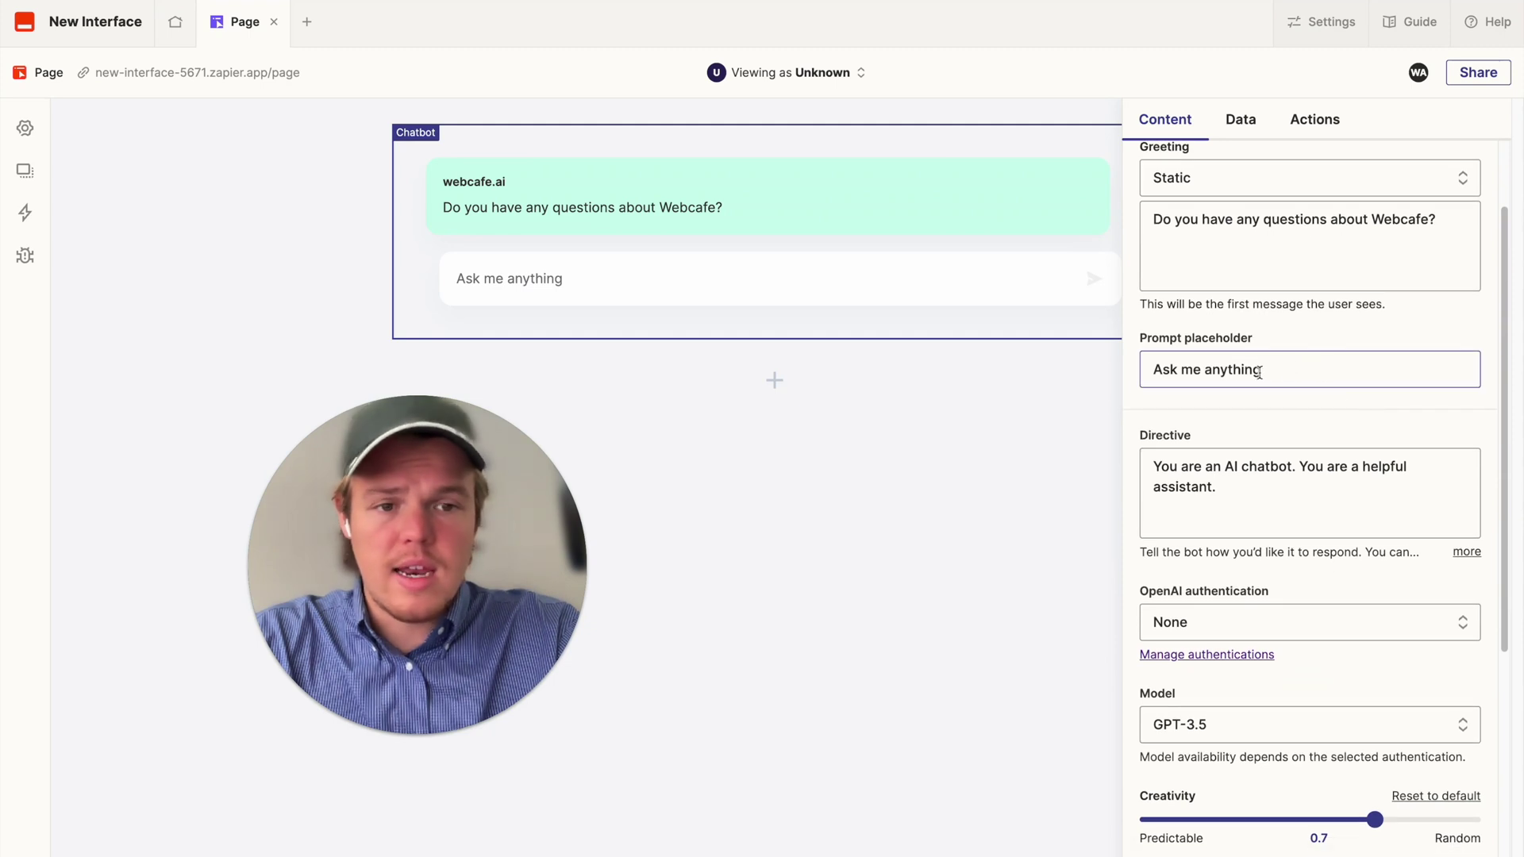
triple_click(1264, 379)
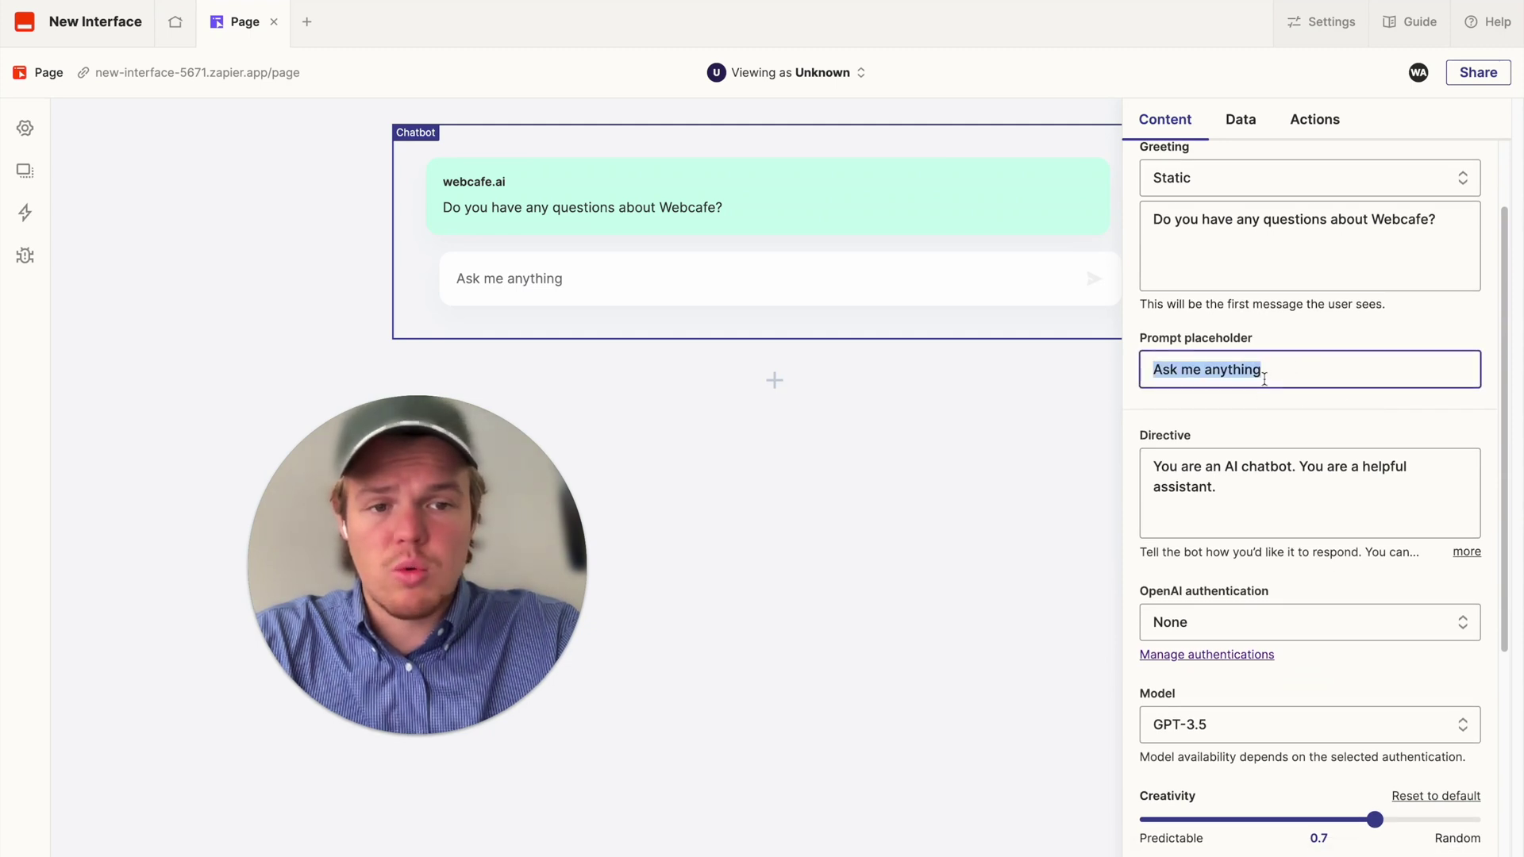
left_click(1264, 379)
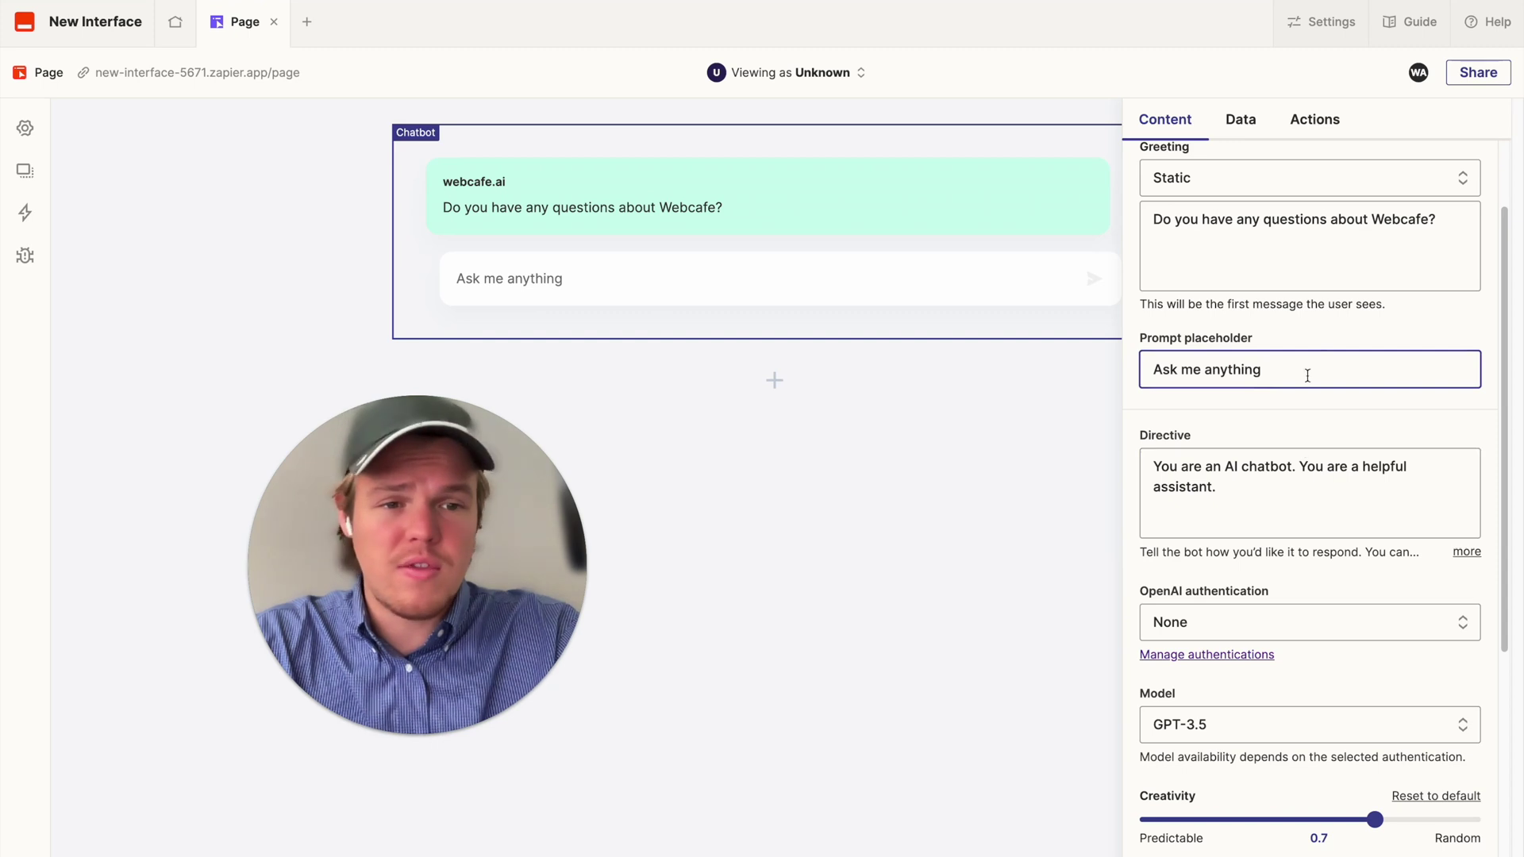
scroll(1308, 396, "down", 6)
Review the chatbot directive text, leaving it unchanged
scroll(1310, 437, "up", 3)
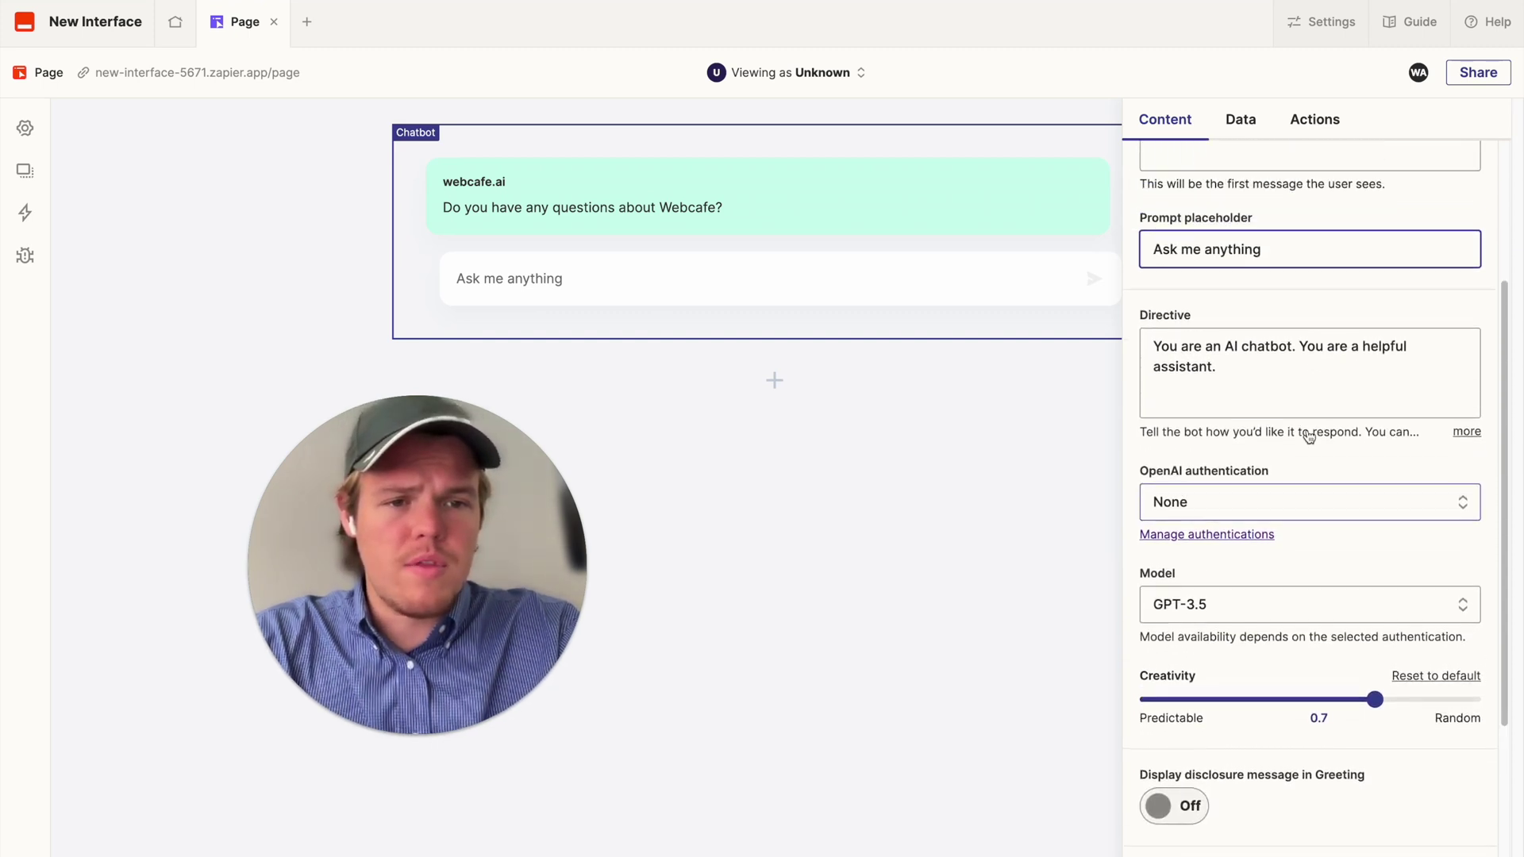
scroll(1309, 436, "up", 1)
left_click_drag(1230, 394, 1121, 366)
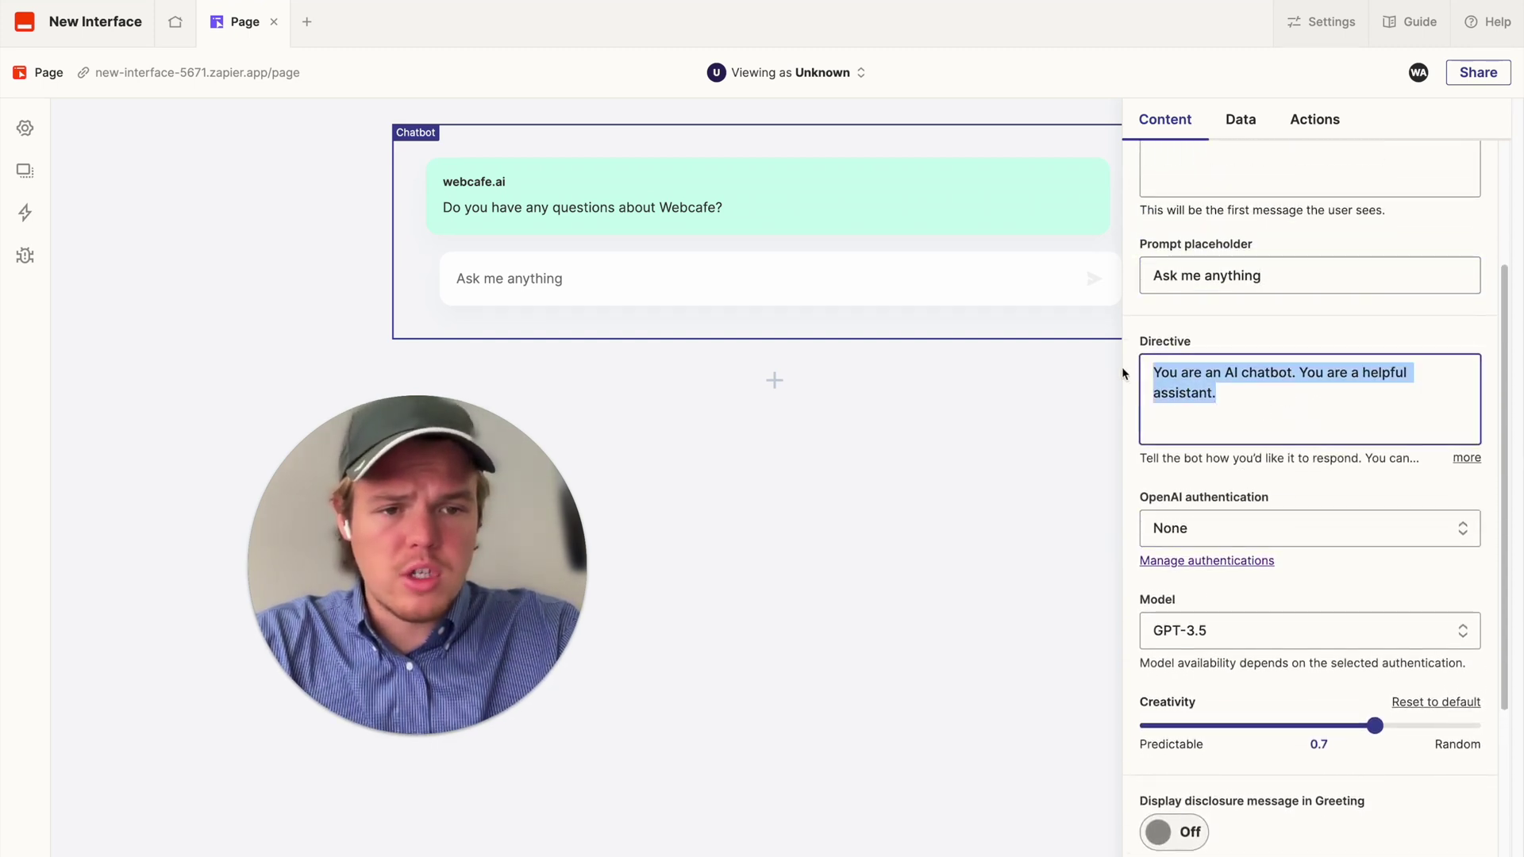
left_click(1236, 331)
Try narrow and wide chatbot widths, settling on narrow
scroll(1262, 461, "down", 5)
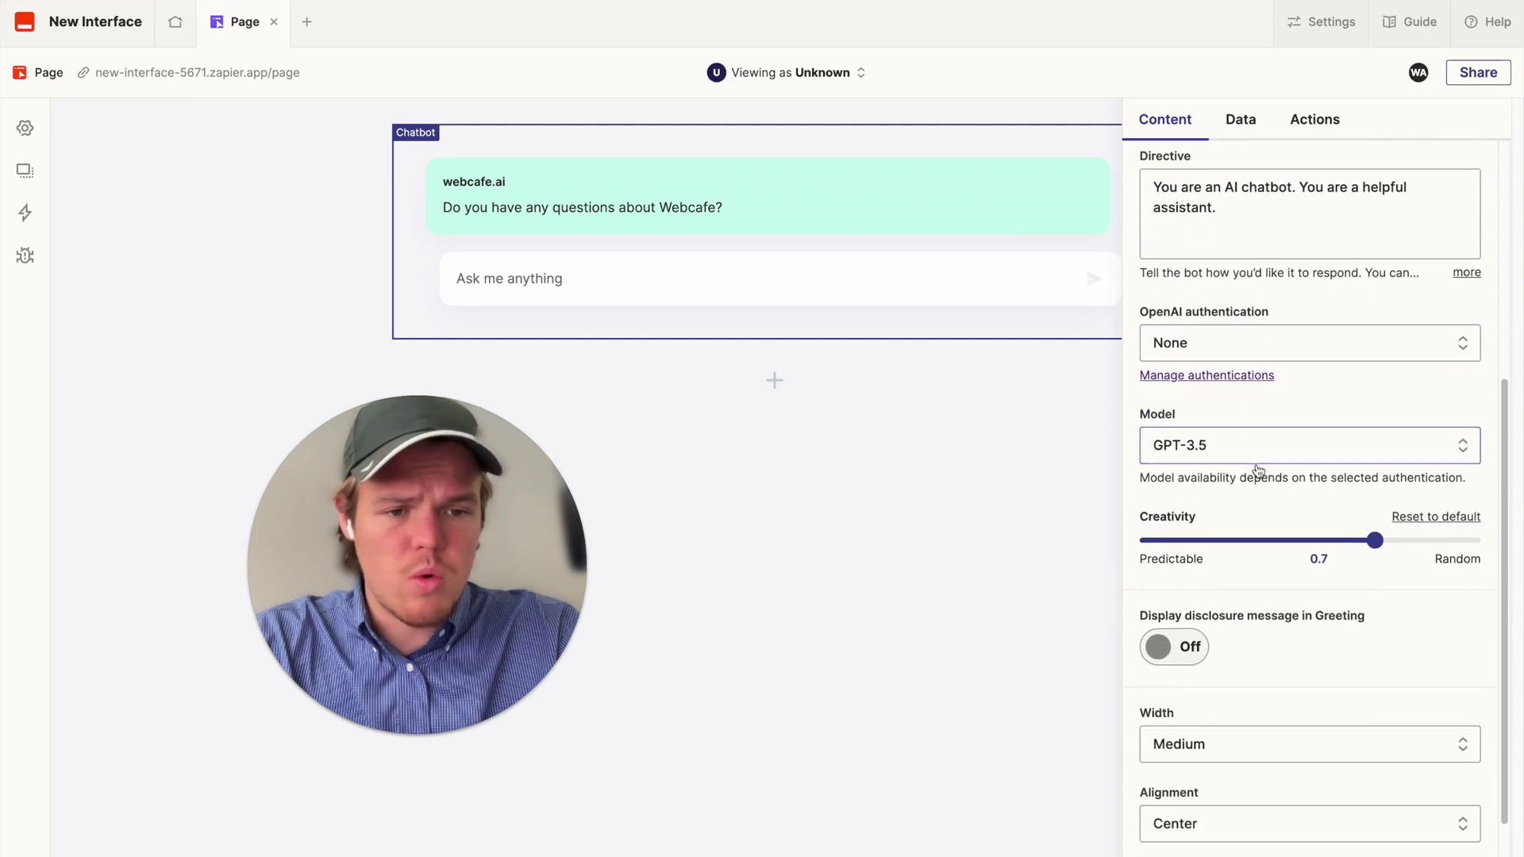
scroll(1258, 470, "down", 2)
left_click(1275, 675)
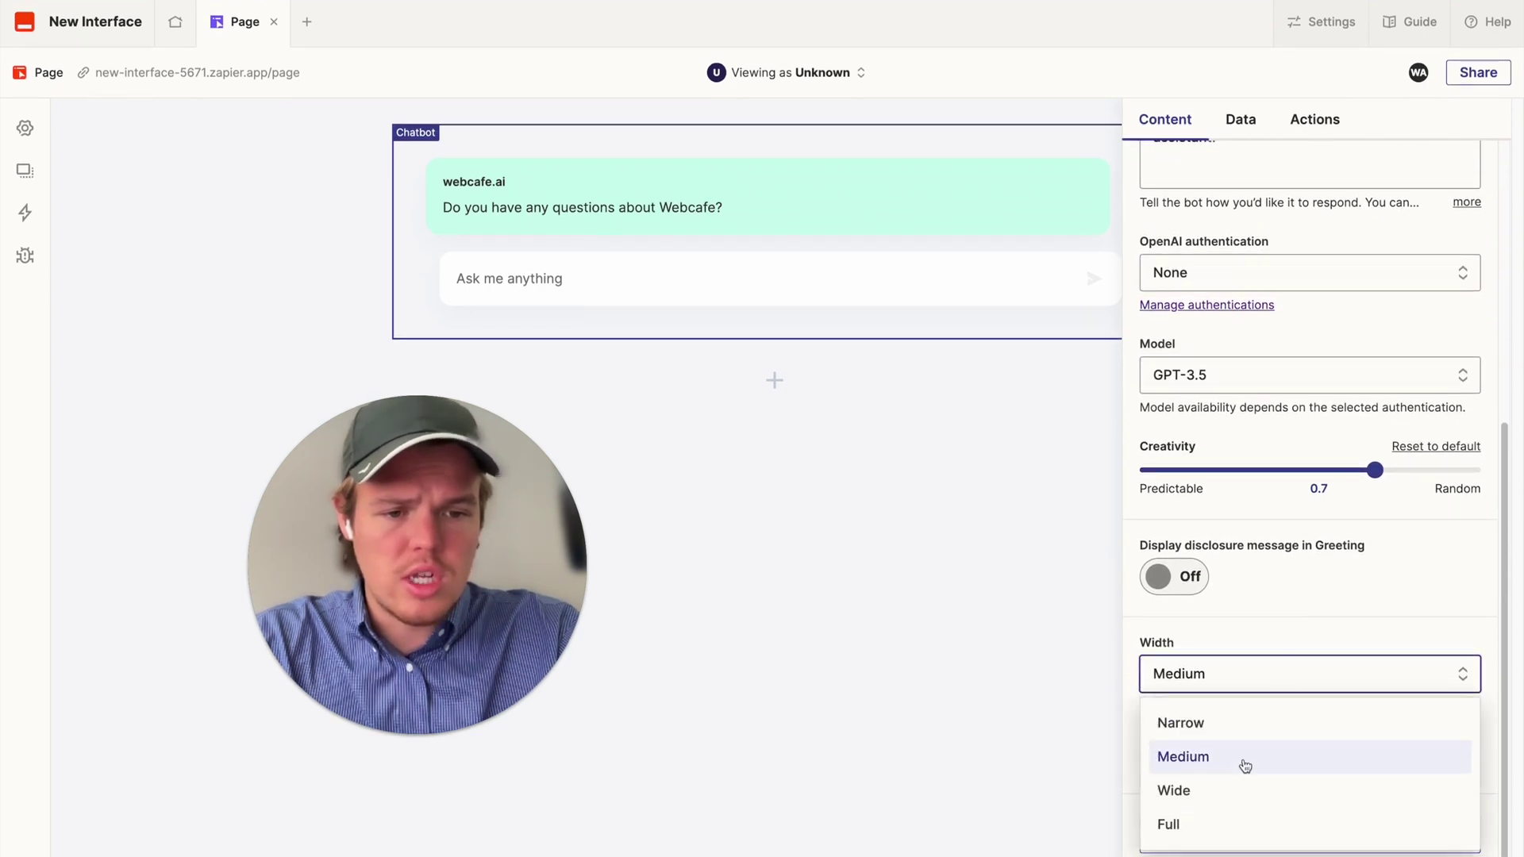
left_click(1240, 725)
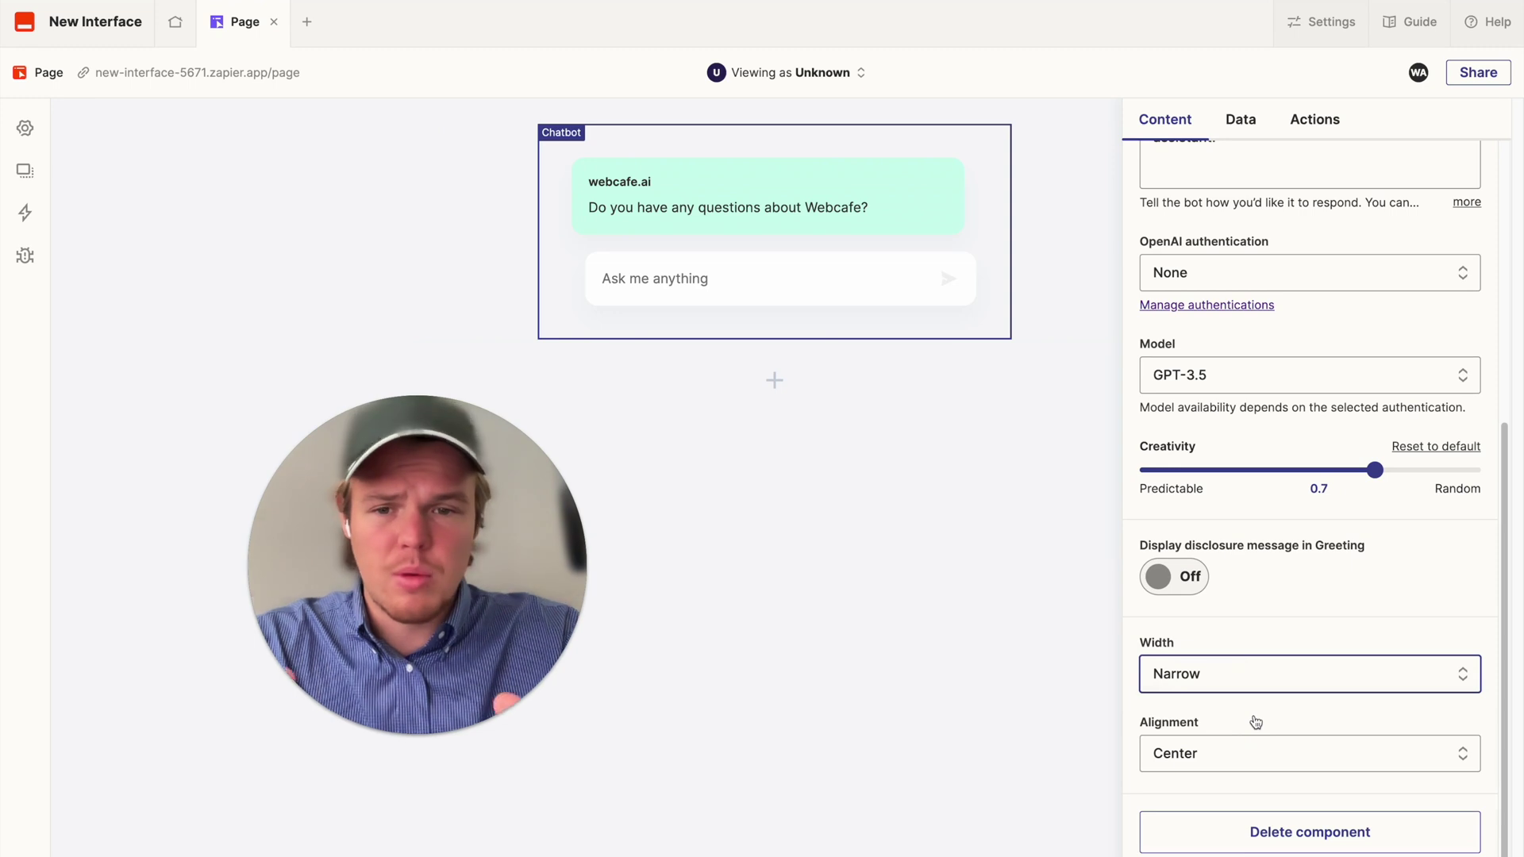
left_click(1245, 686)
left_click(1204, 787)
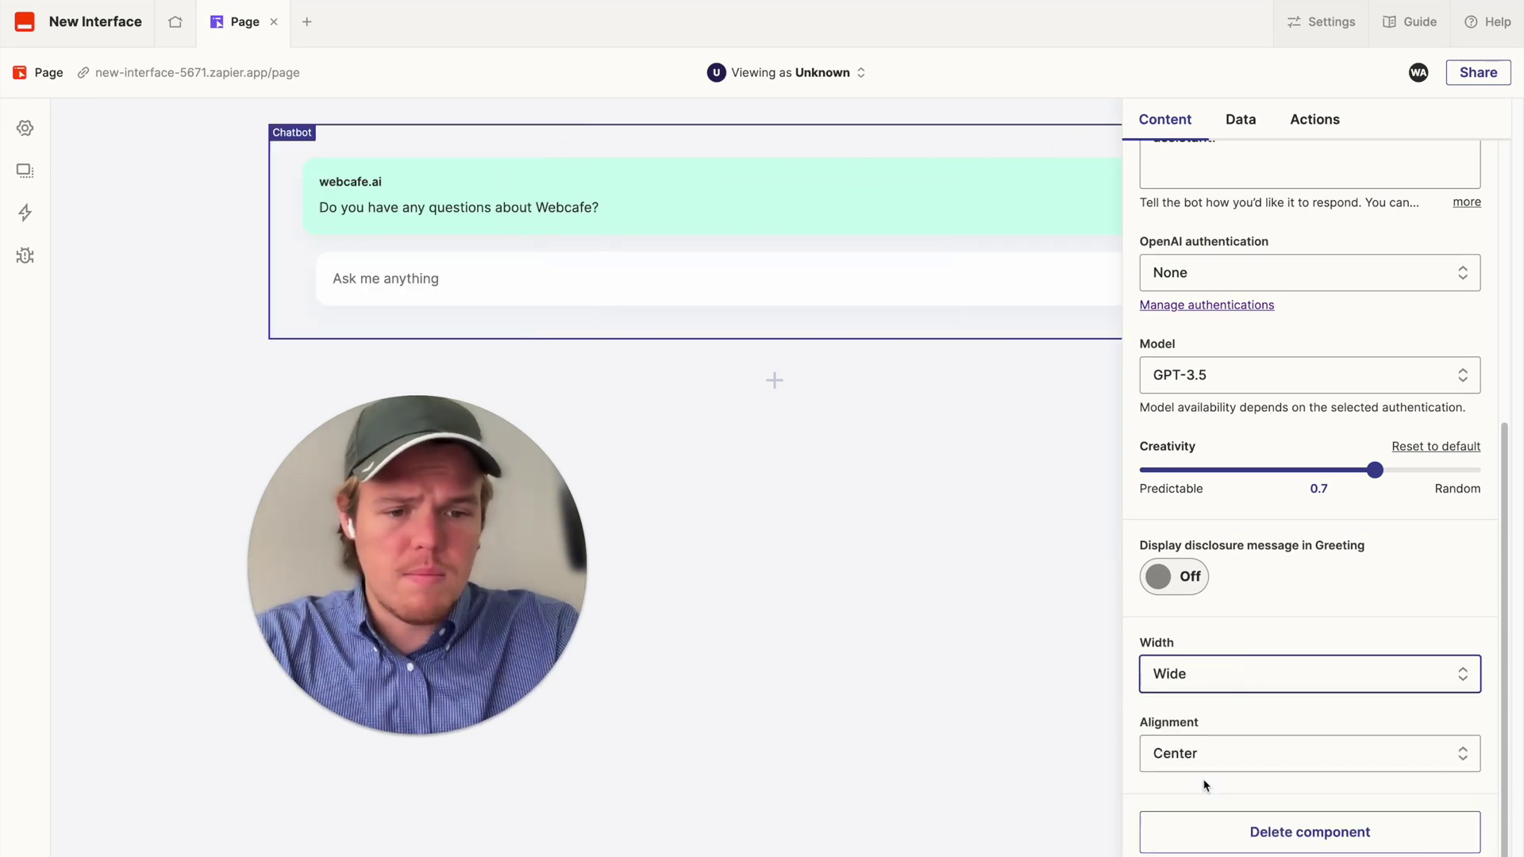
left_click(1268, 678)
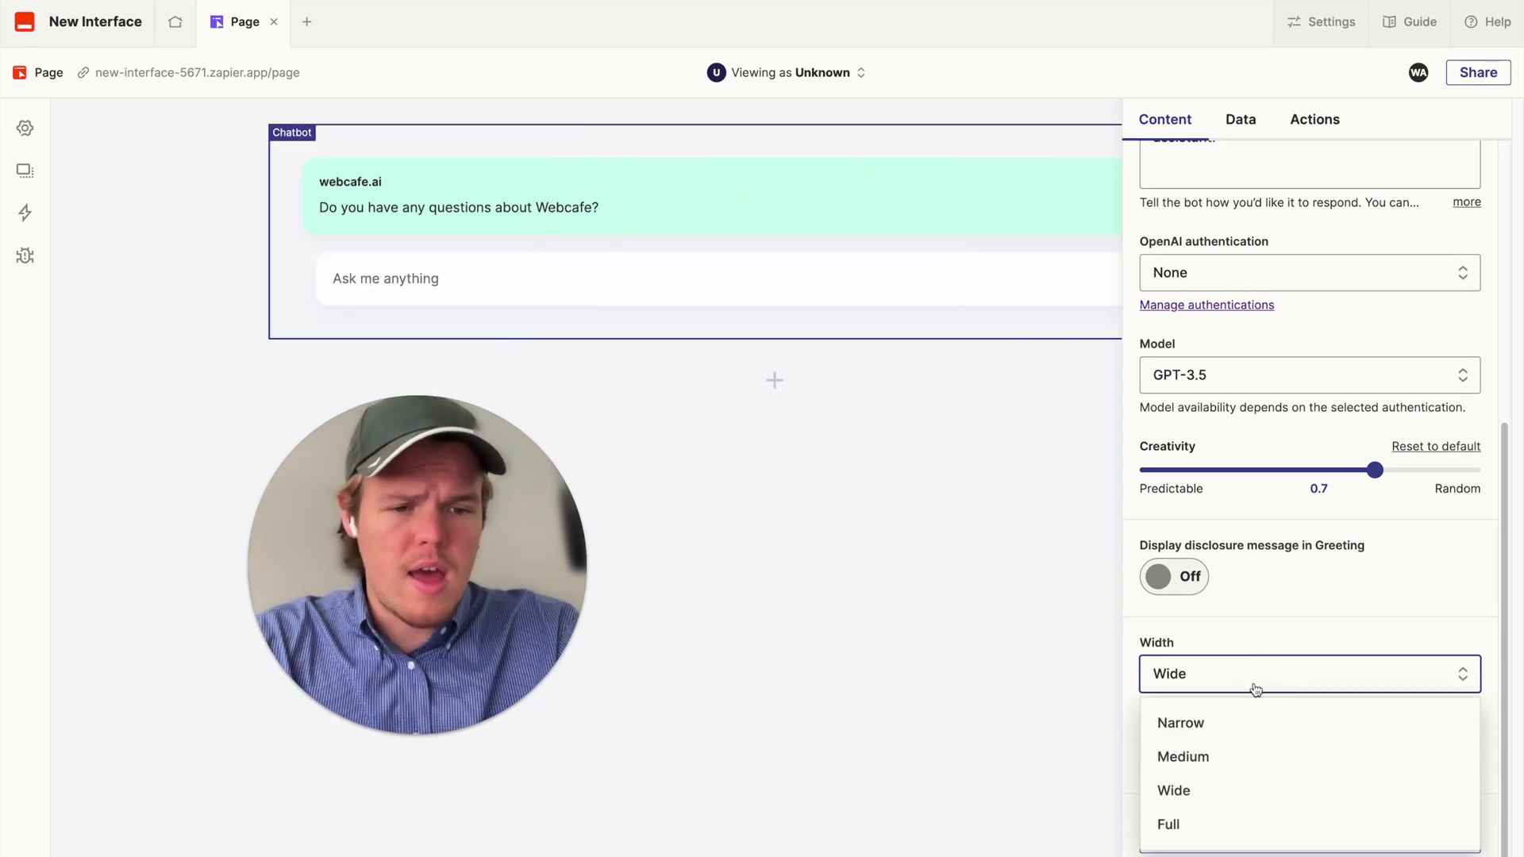
left_click(1226, 728)
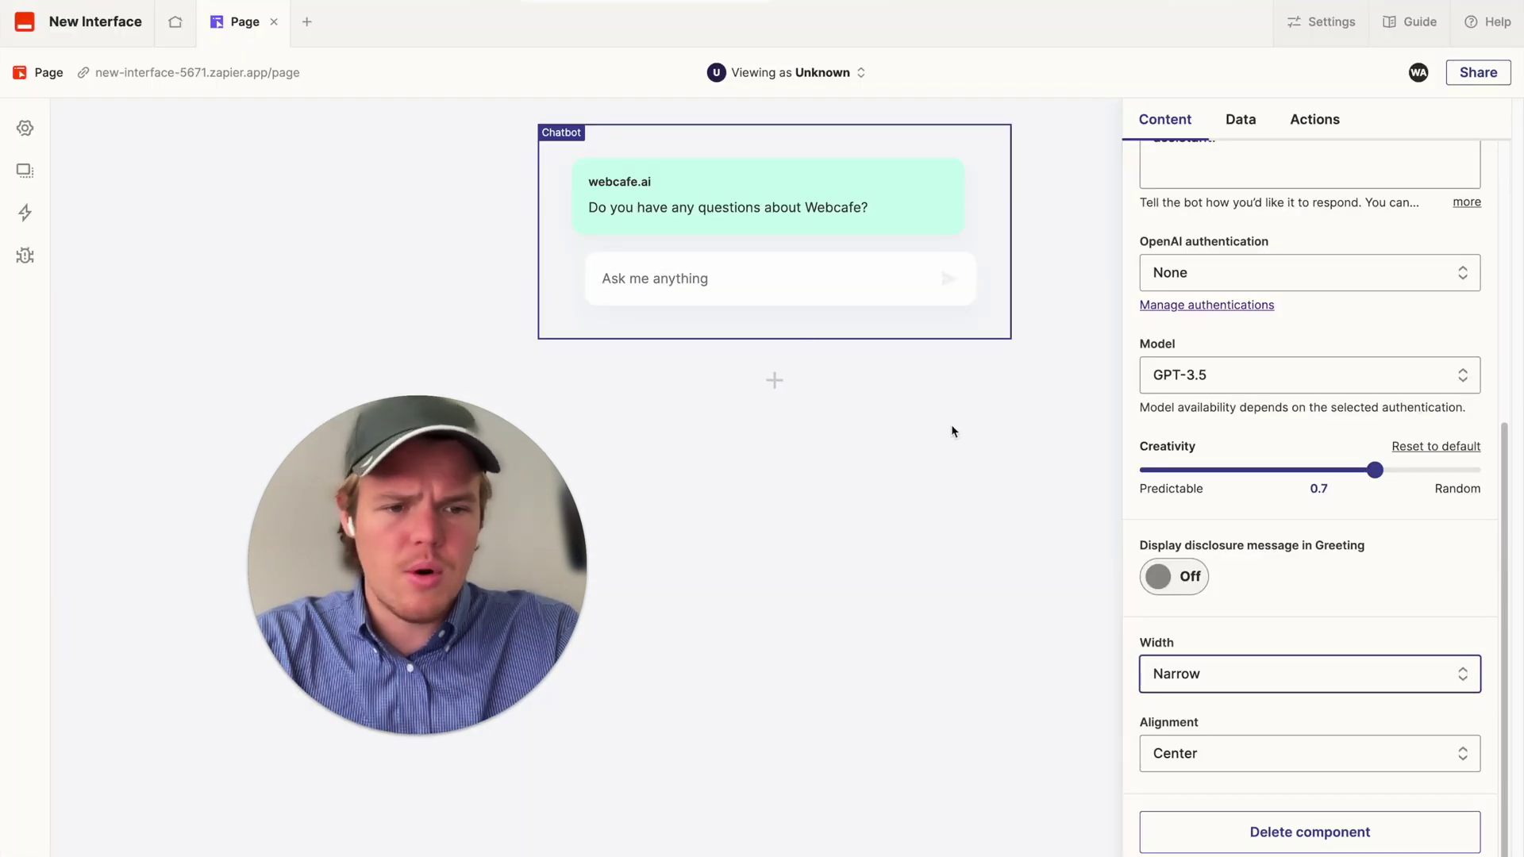
Try left and right chatbot alignment, settling on Center
left_click(1243, 746)
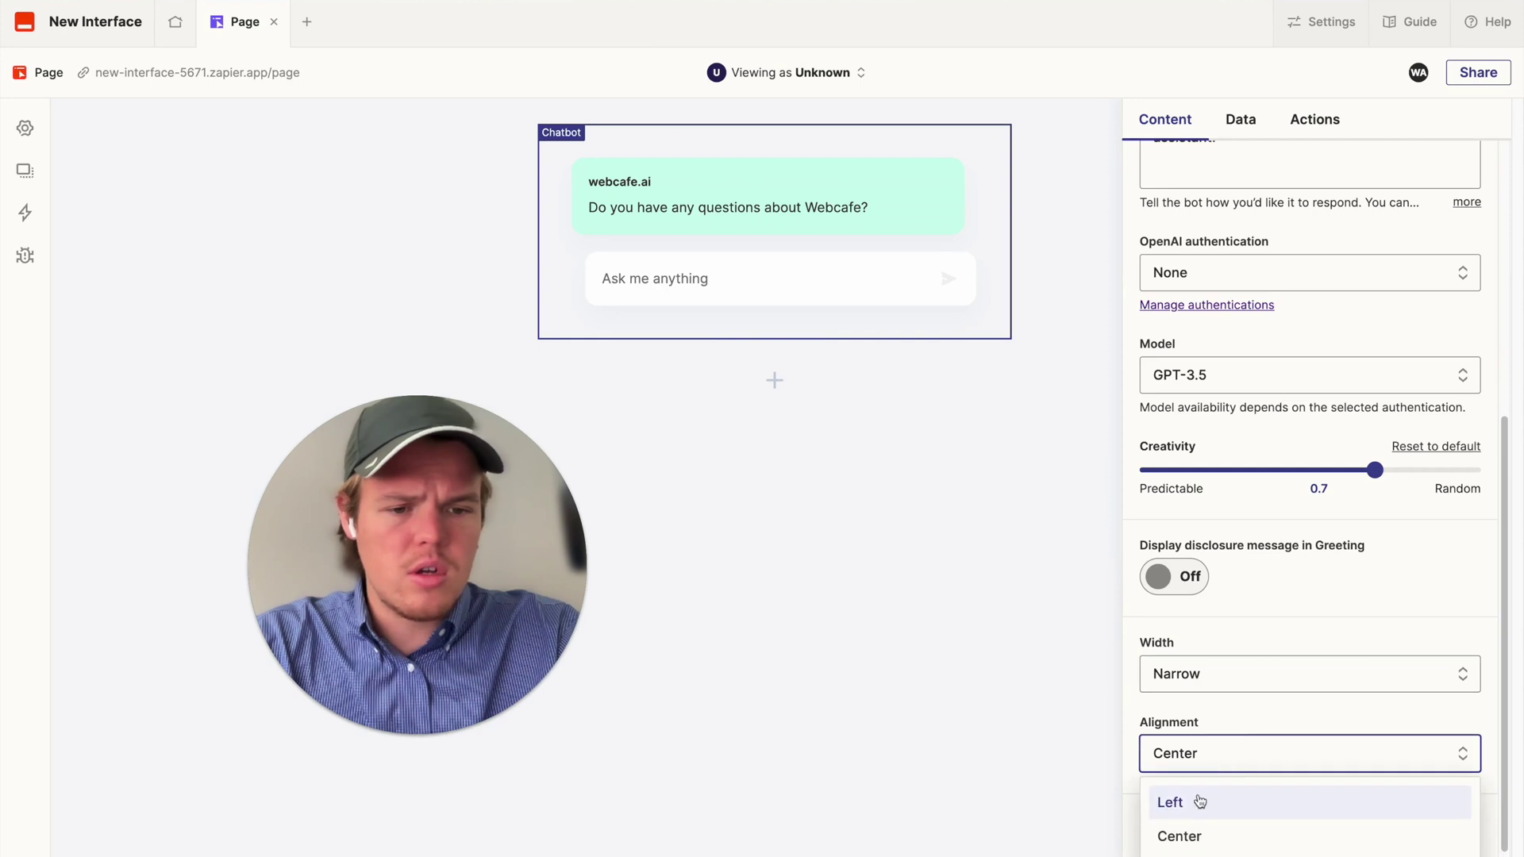
left_click(1200, 802)
left_click(1235, 758)
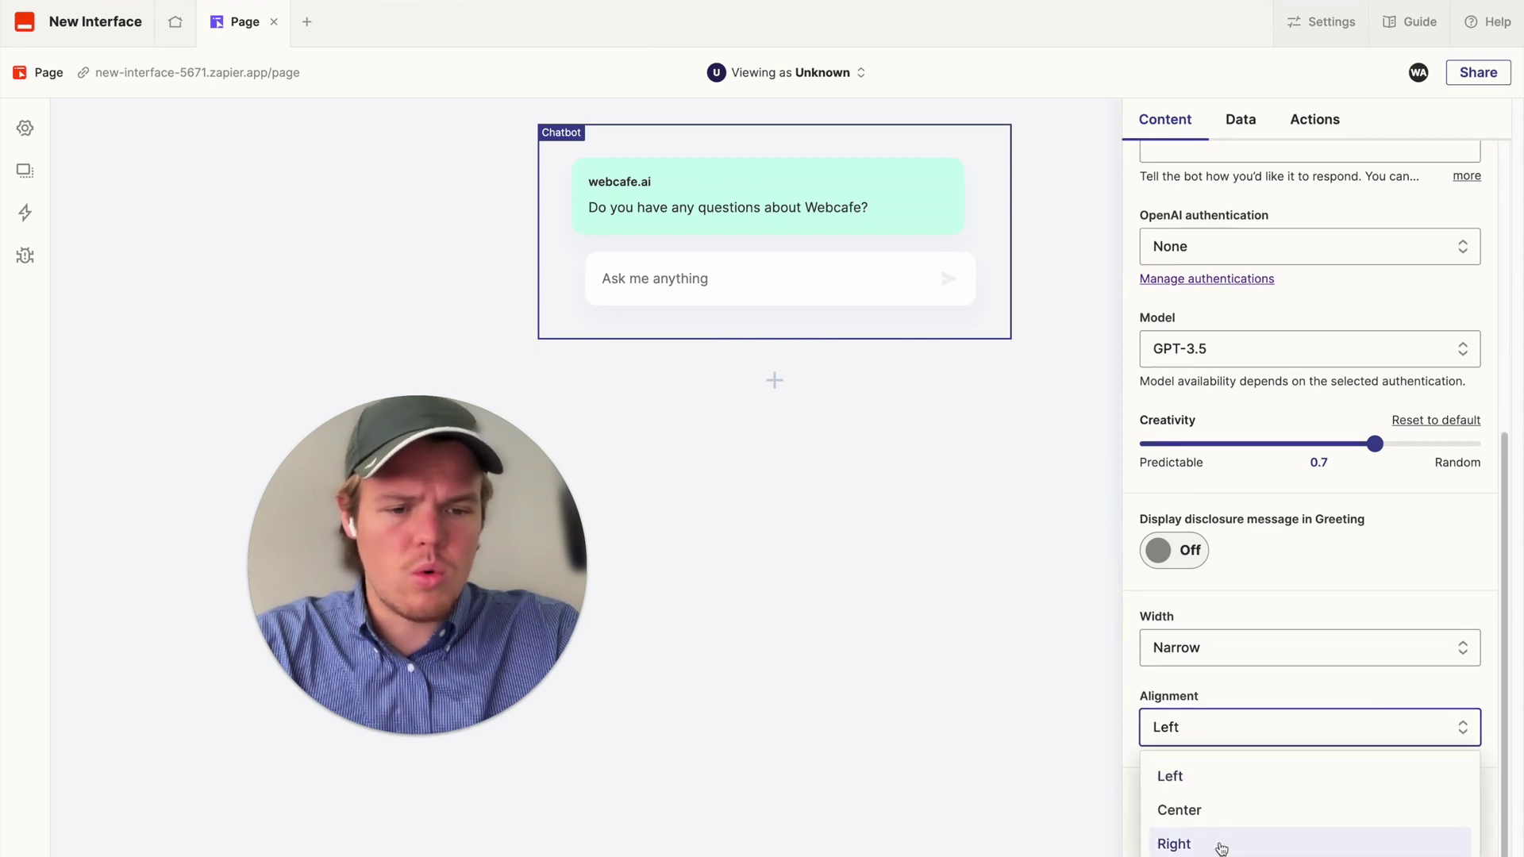
left_click(1221, 846)
left_click(1246, 767)
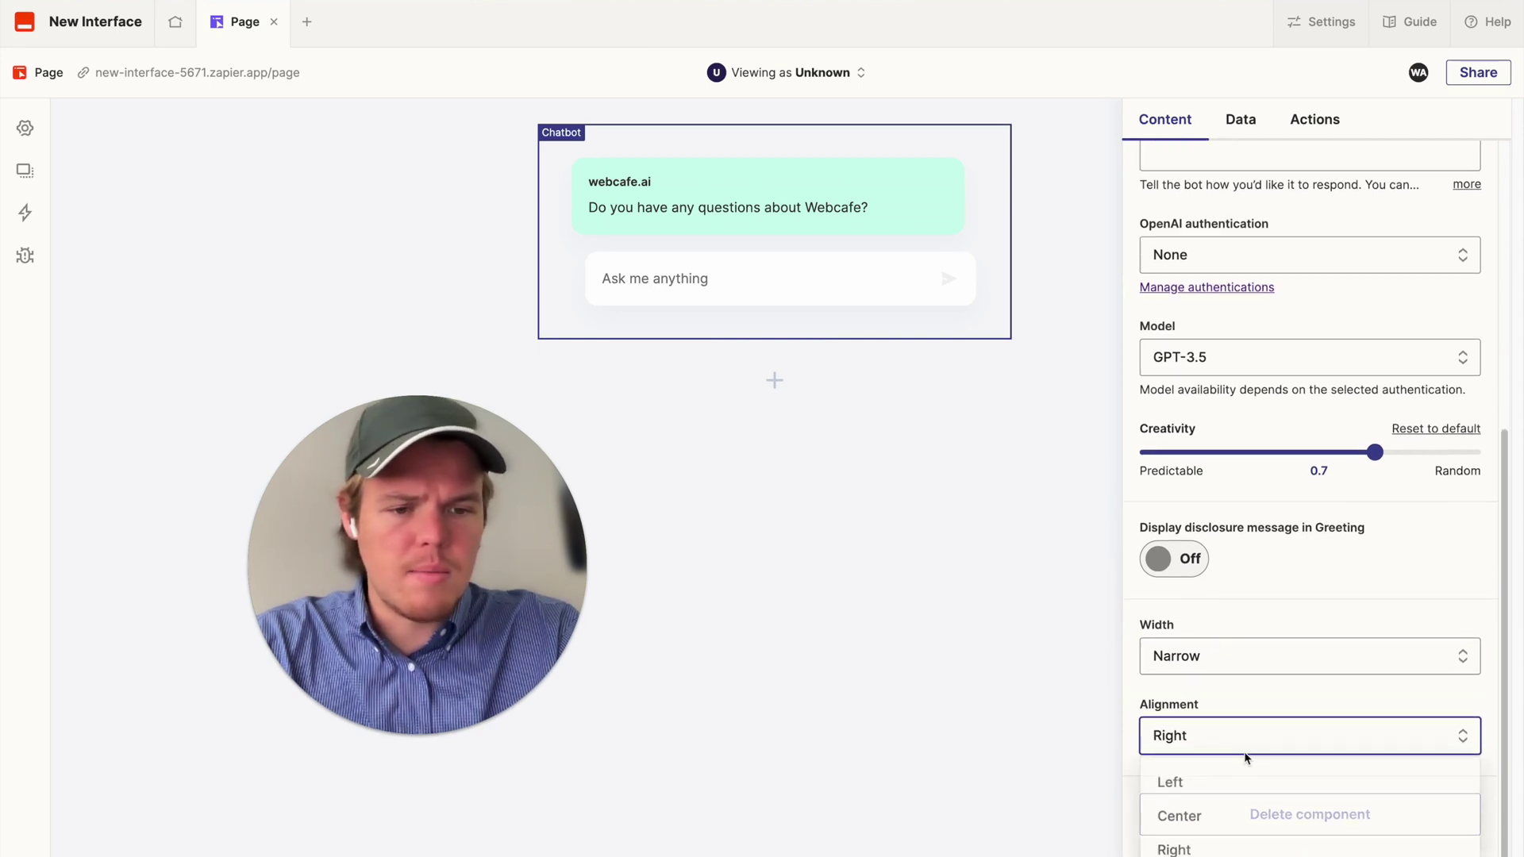
left_click(1200, 817)
Toggle the greeting disclosure message on, then switch it back off
scroll(1371, 617, "up", 1)
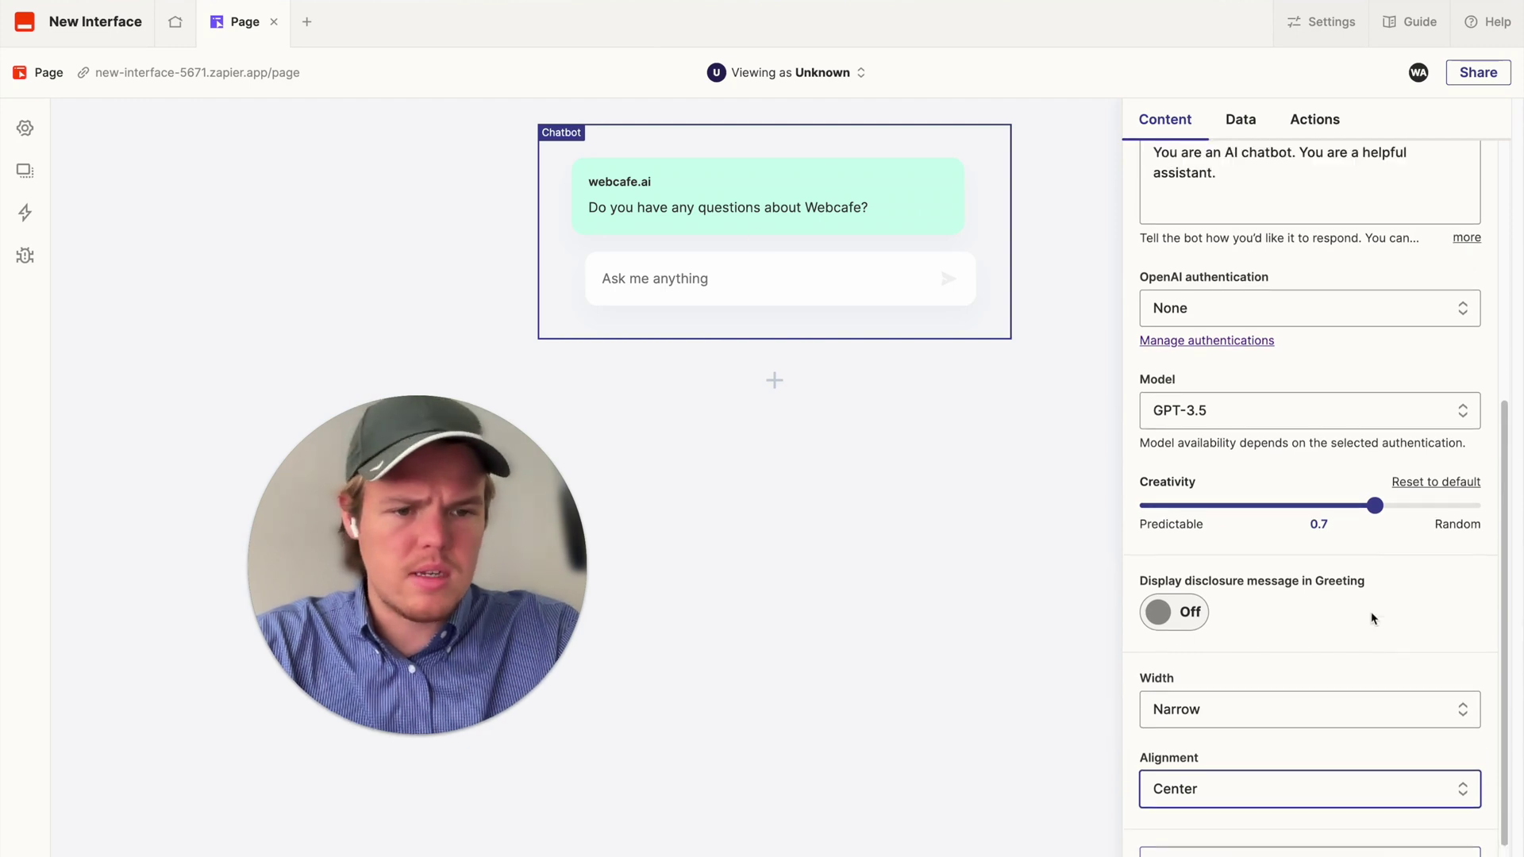
scroll(1373, 618, "up", 2)
left_click(1174, 696)
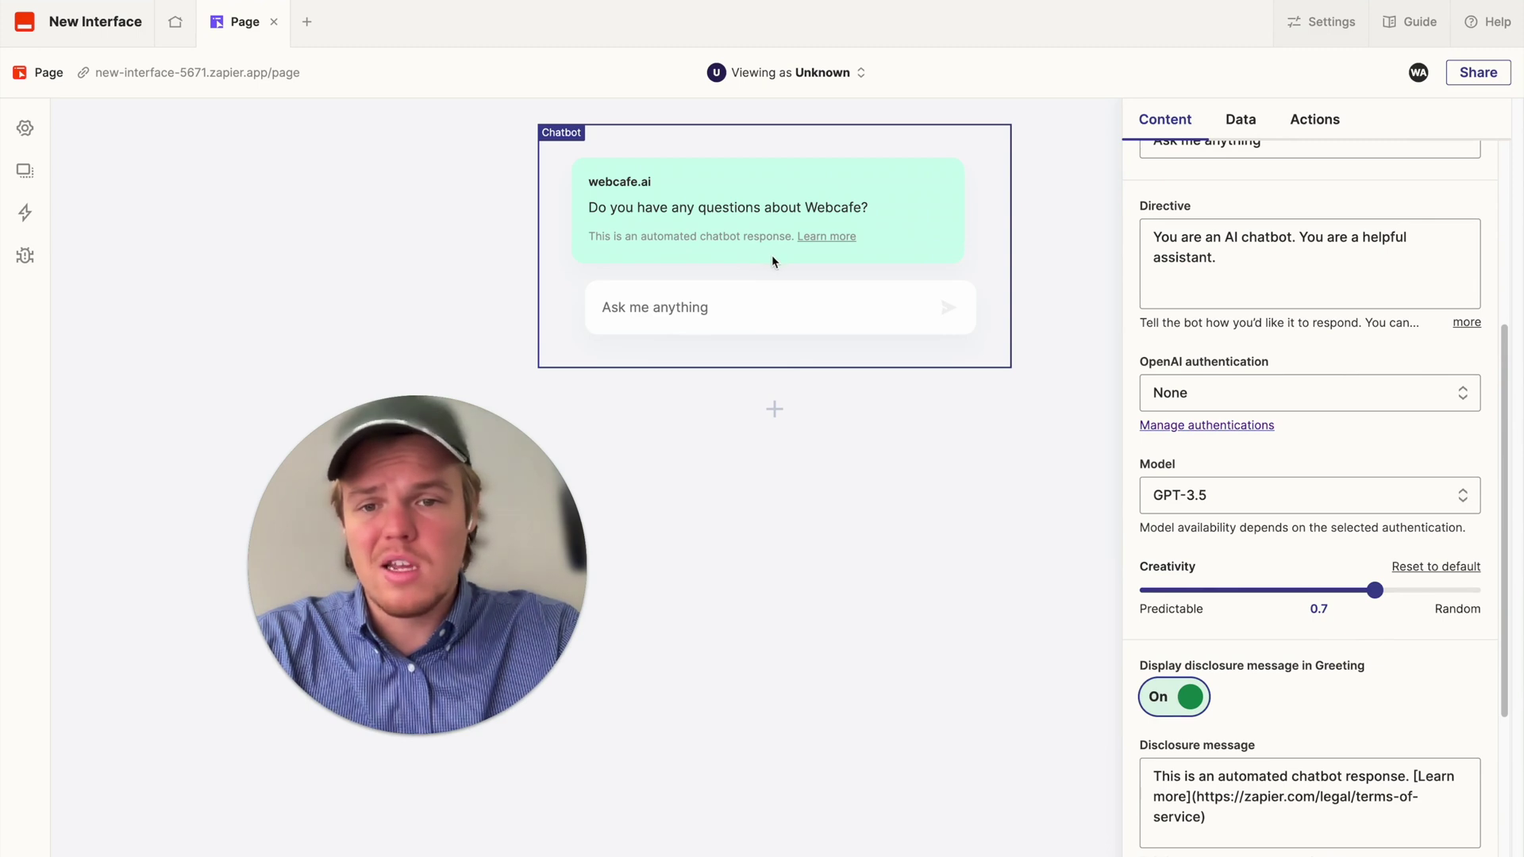
scroll(1183, 631, "down", 2)
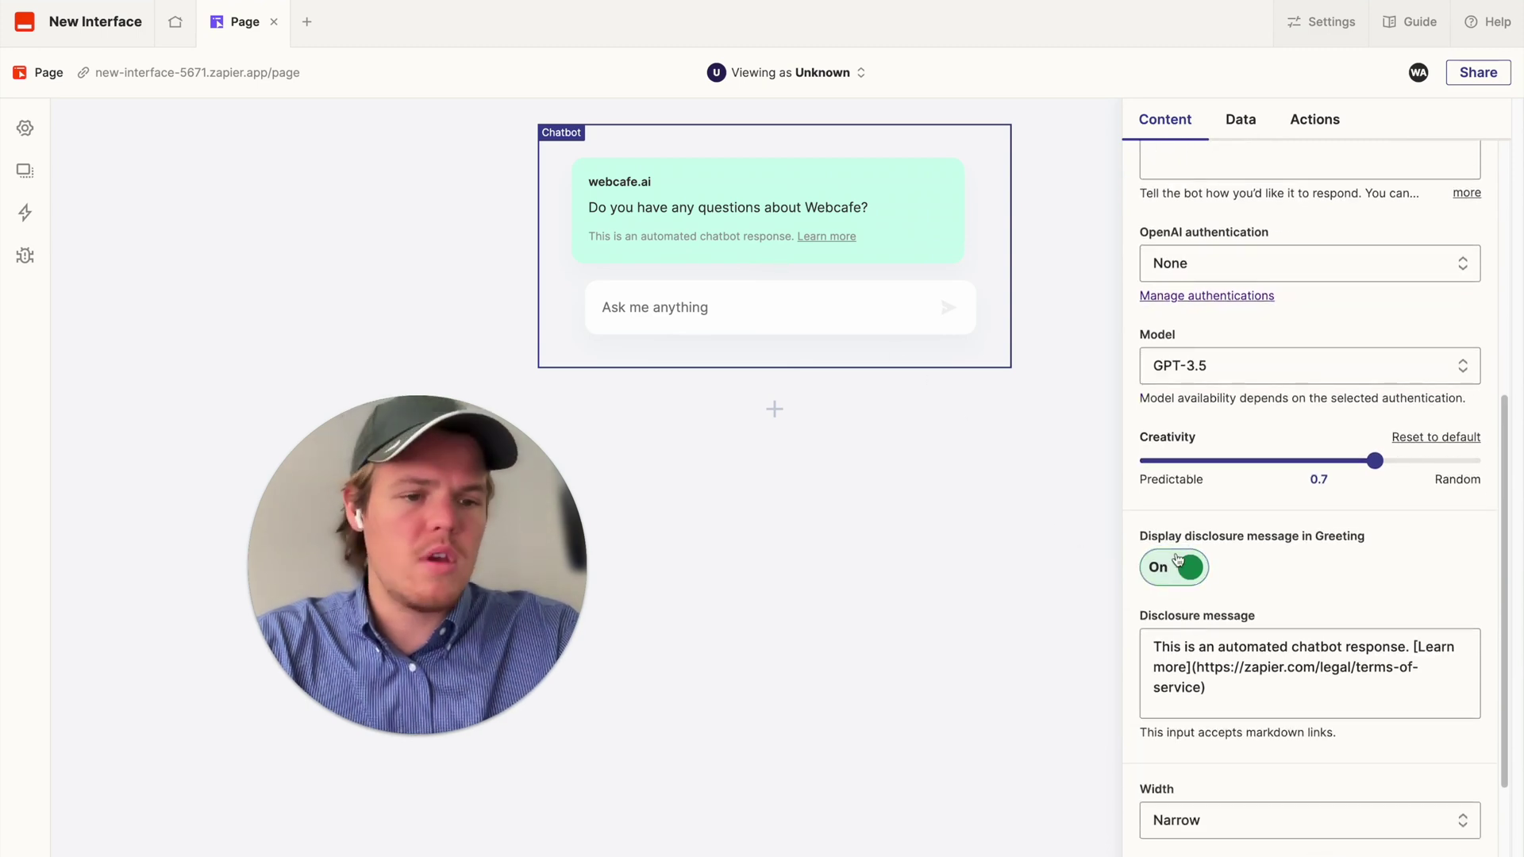
left_click(1178, 562)
scroll(1206, 556, "up", 3)
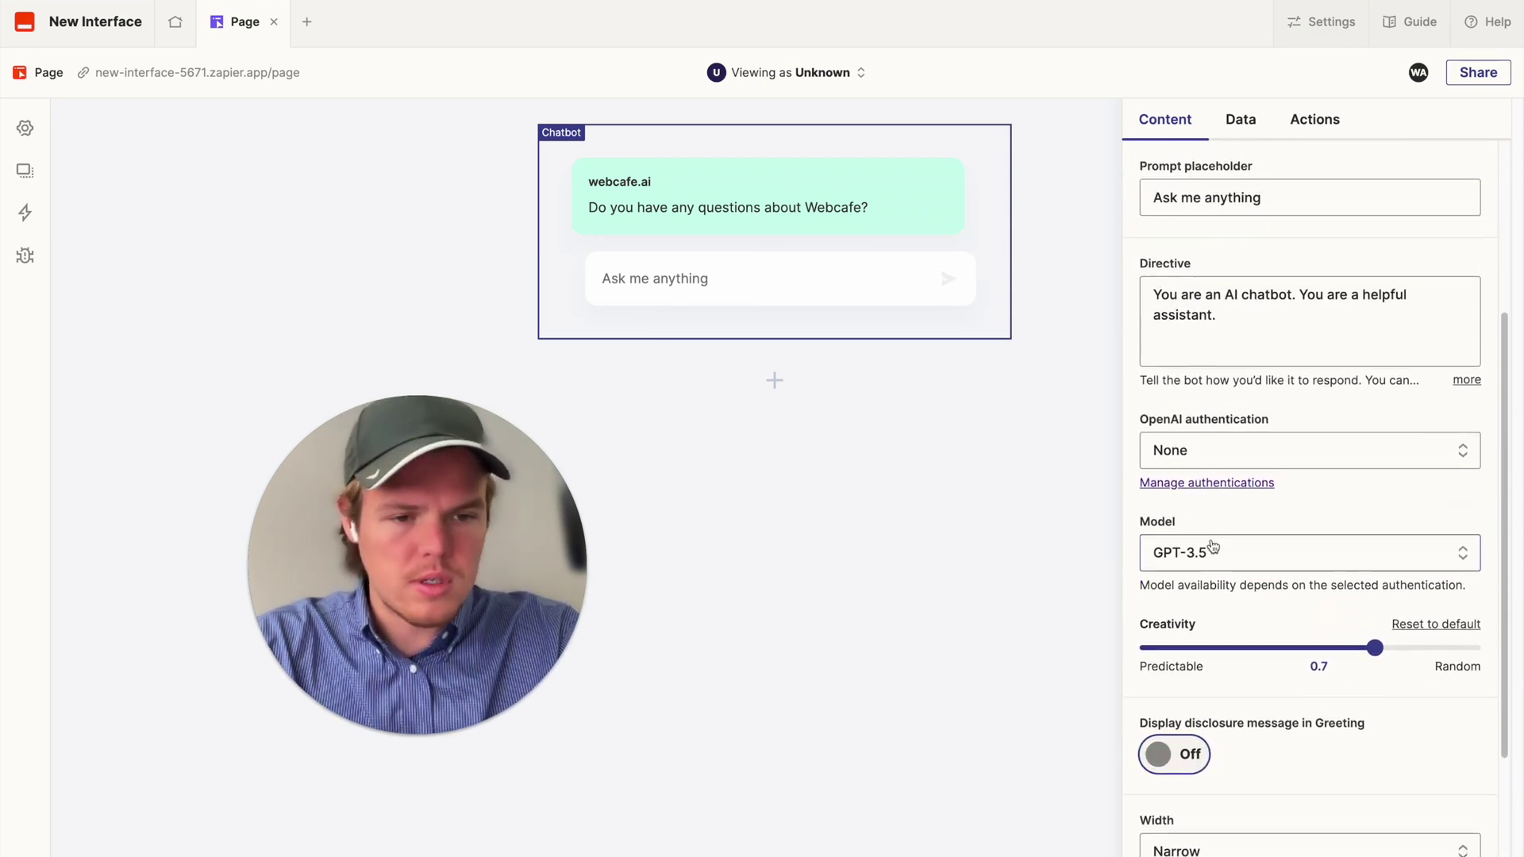
scroll(1212, 546, "up", 5)
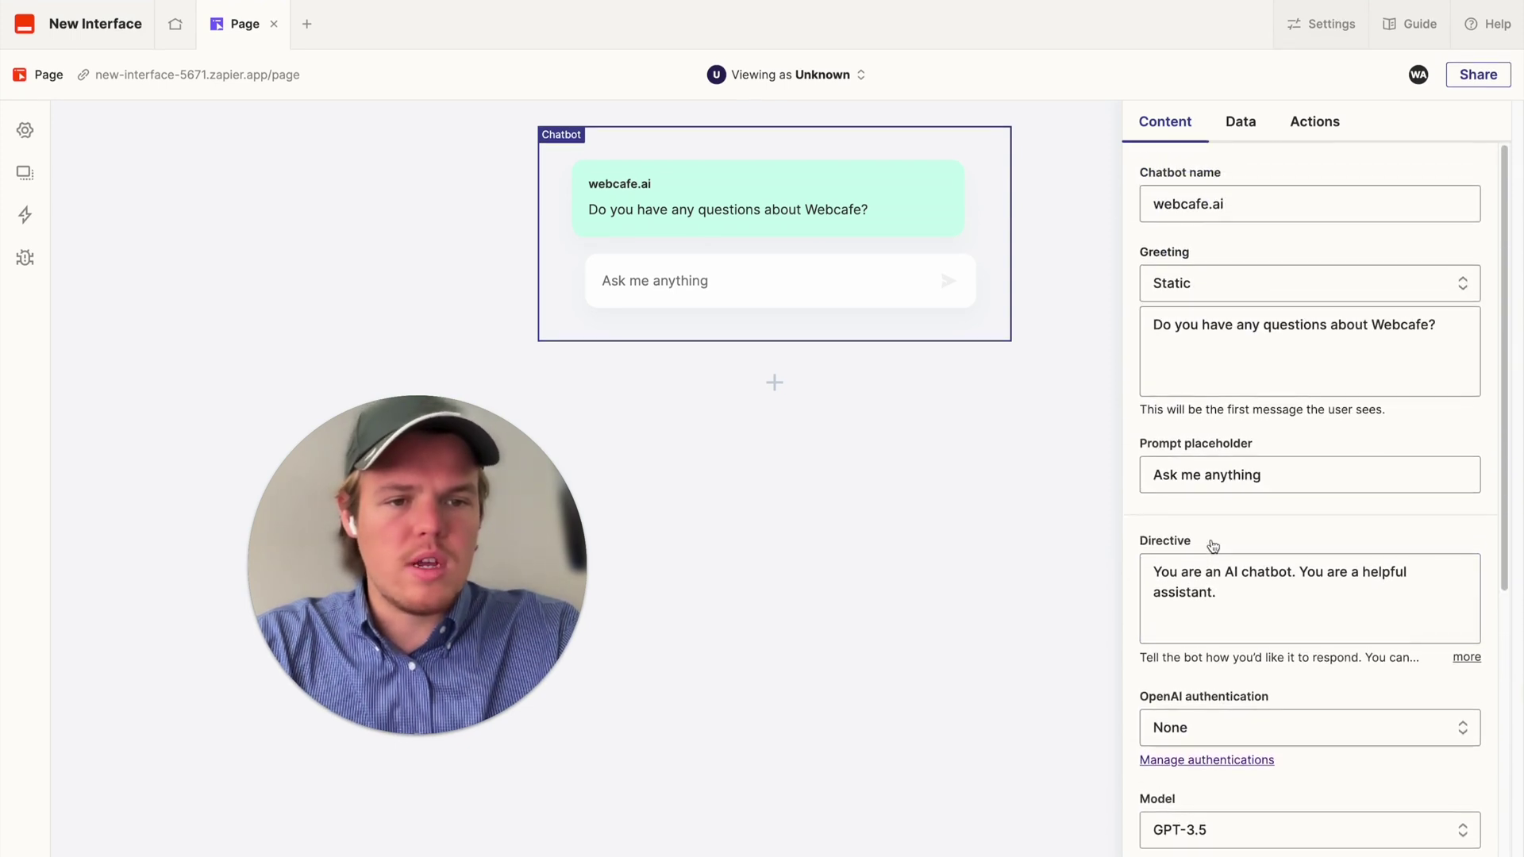
scroll(1213, 546, "down", 3)
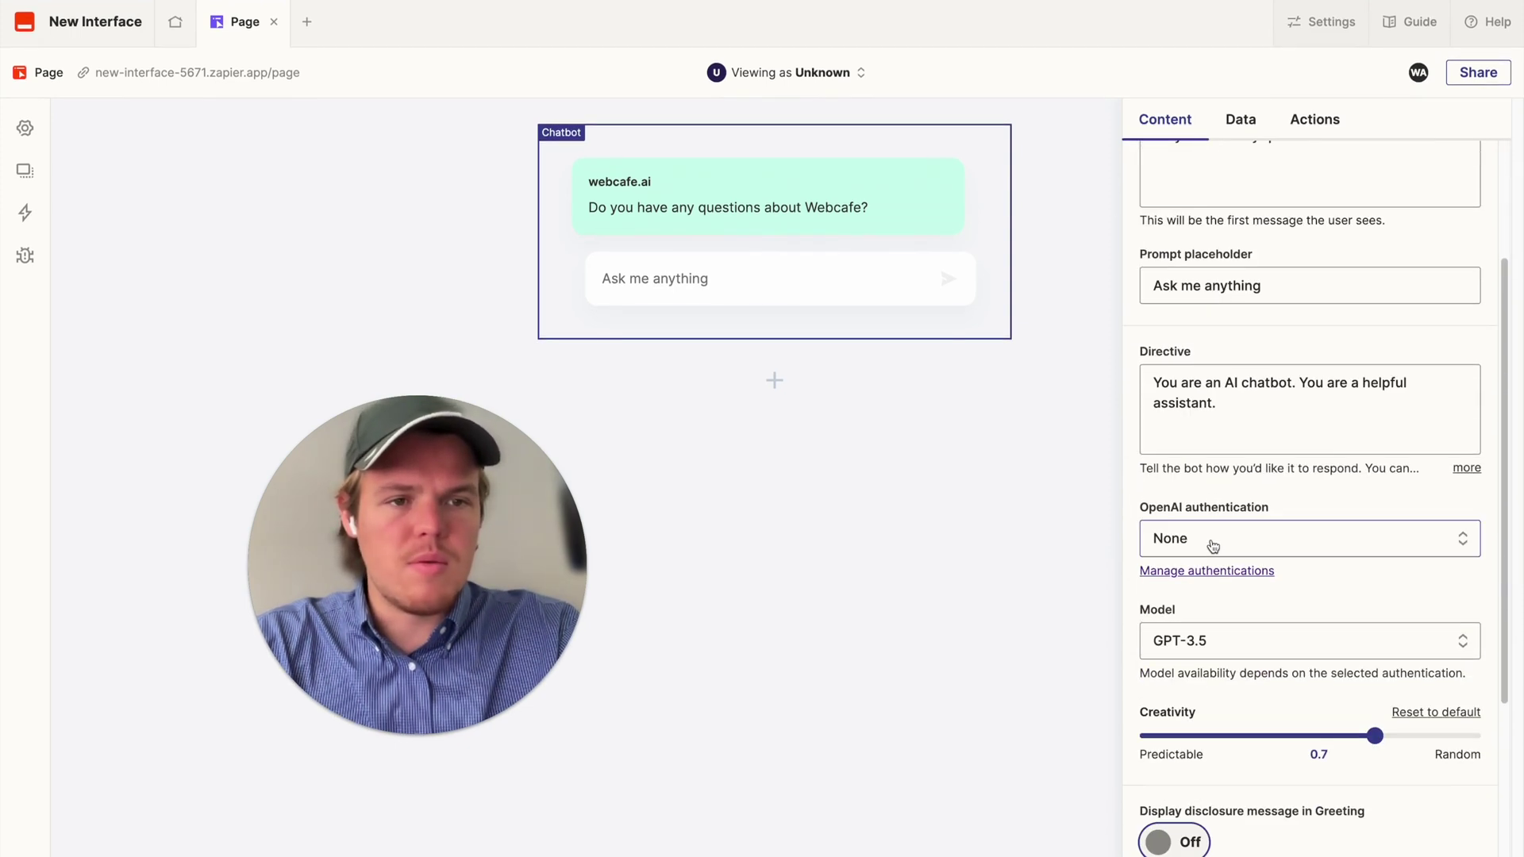
Clear the default directive and paste 'You are an Webcafe AI Customer Support Agent.'
triple_click(1240, 411)
key("BackSpace")
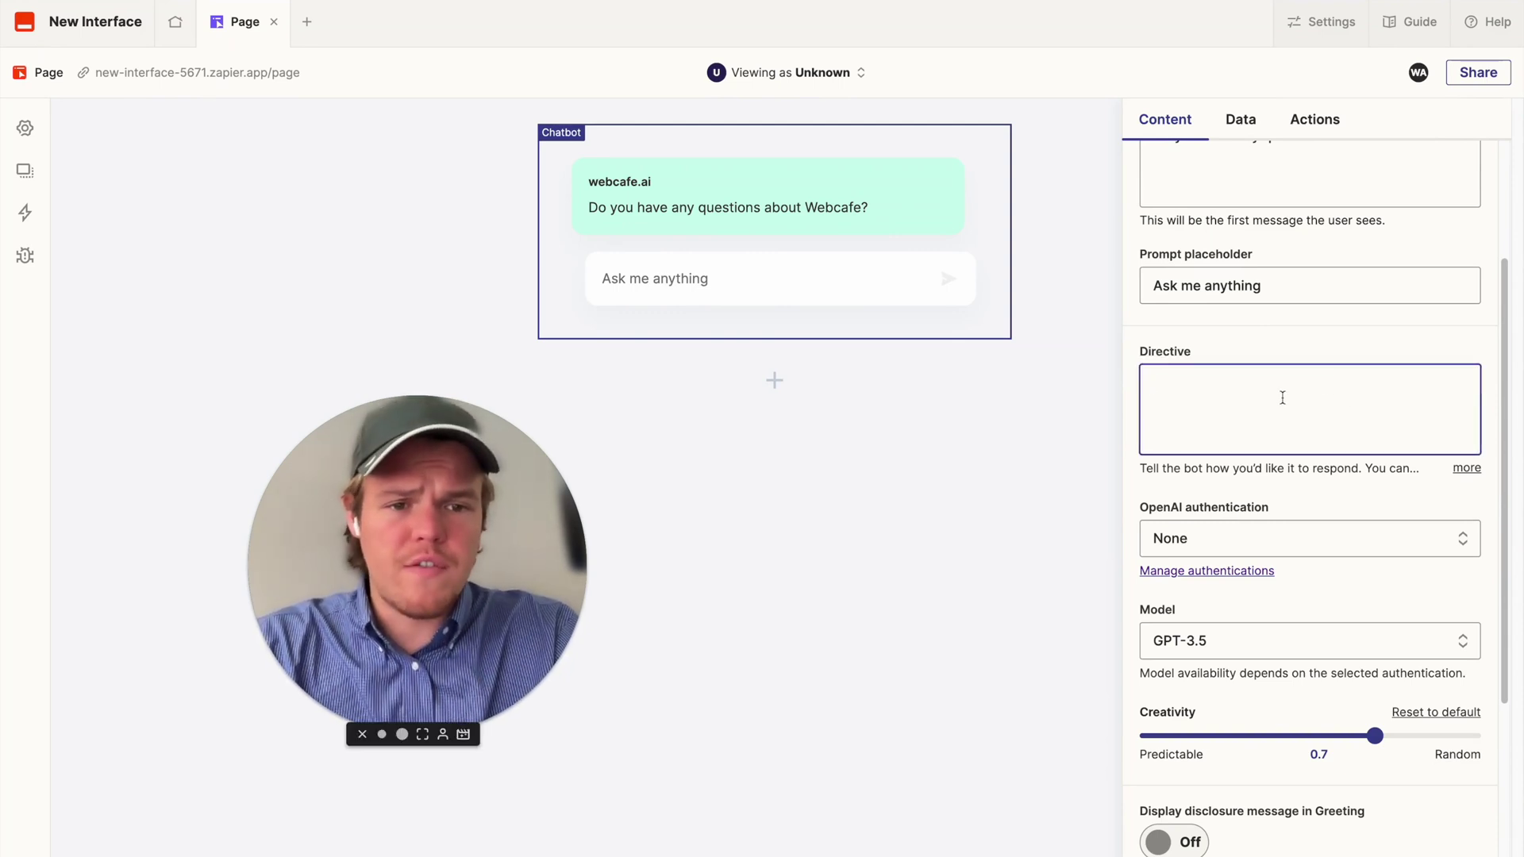
type("You are an Webcafe AI Customer Support Agent.")
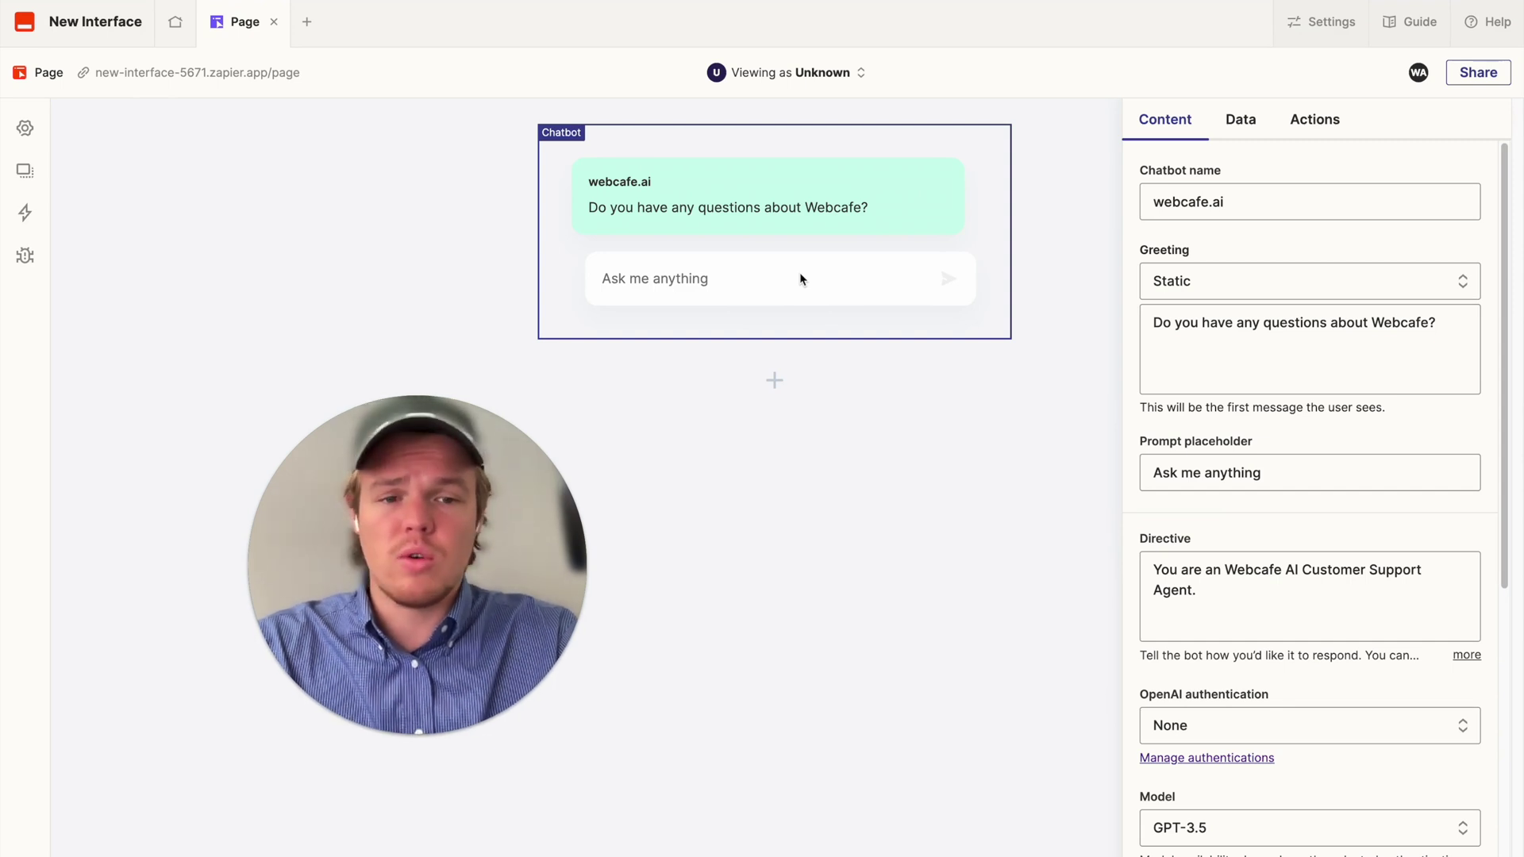
Append Webcafe context and a business paragraph with 250, 500 and 1000 USD tiers to the directive
left_click(1211, 583)
key("Return")
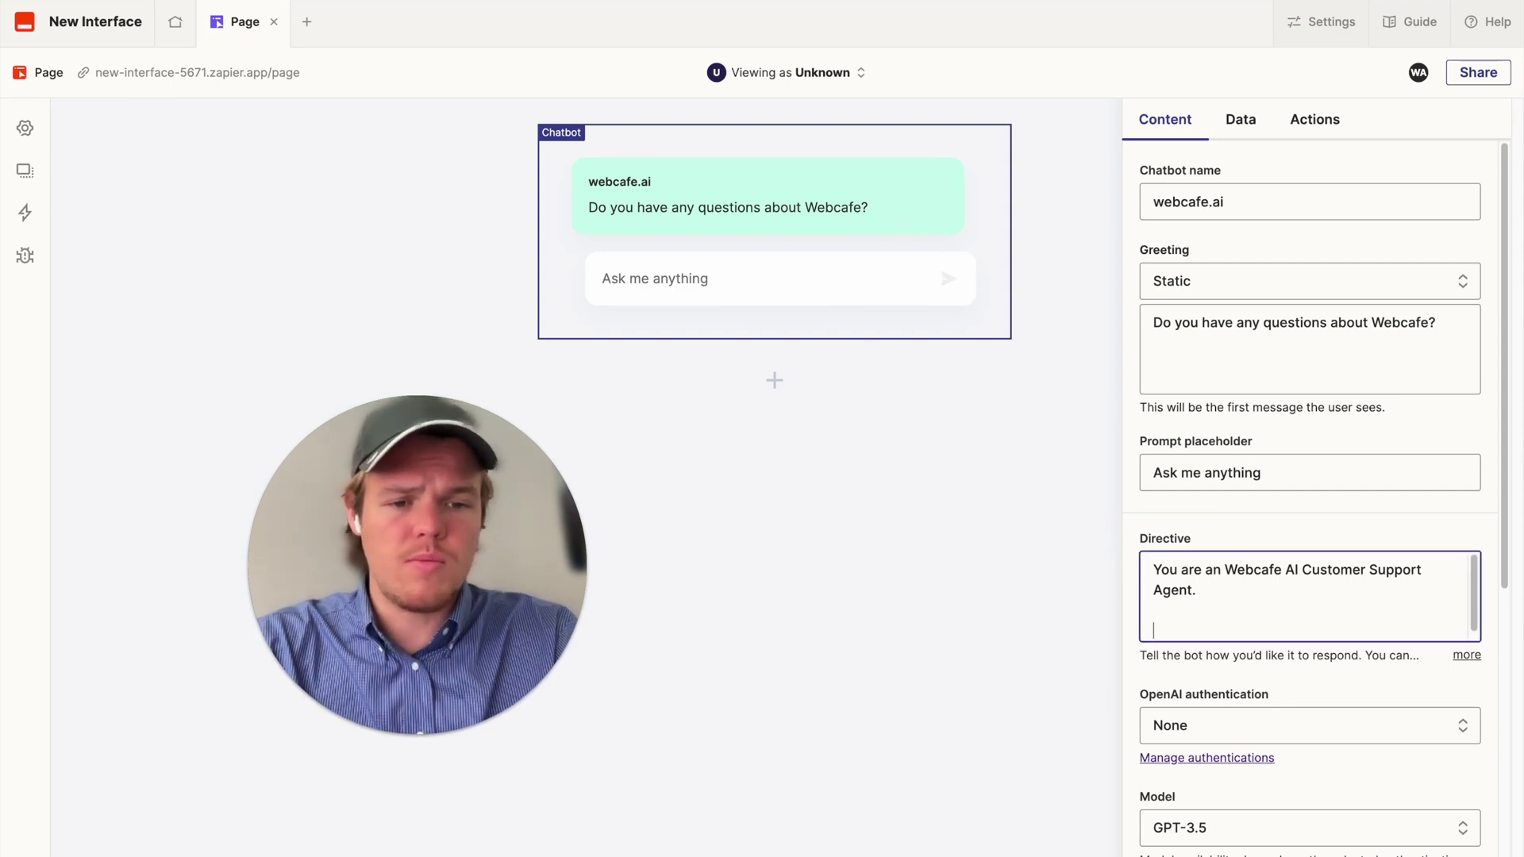
type("Context: Webcafe is an AI automation agency answer any questions the person filling the form may have.")
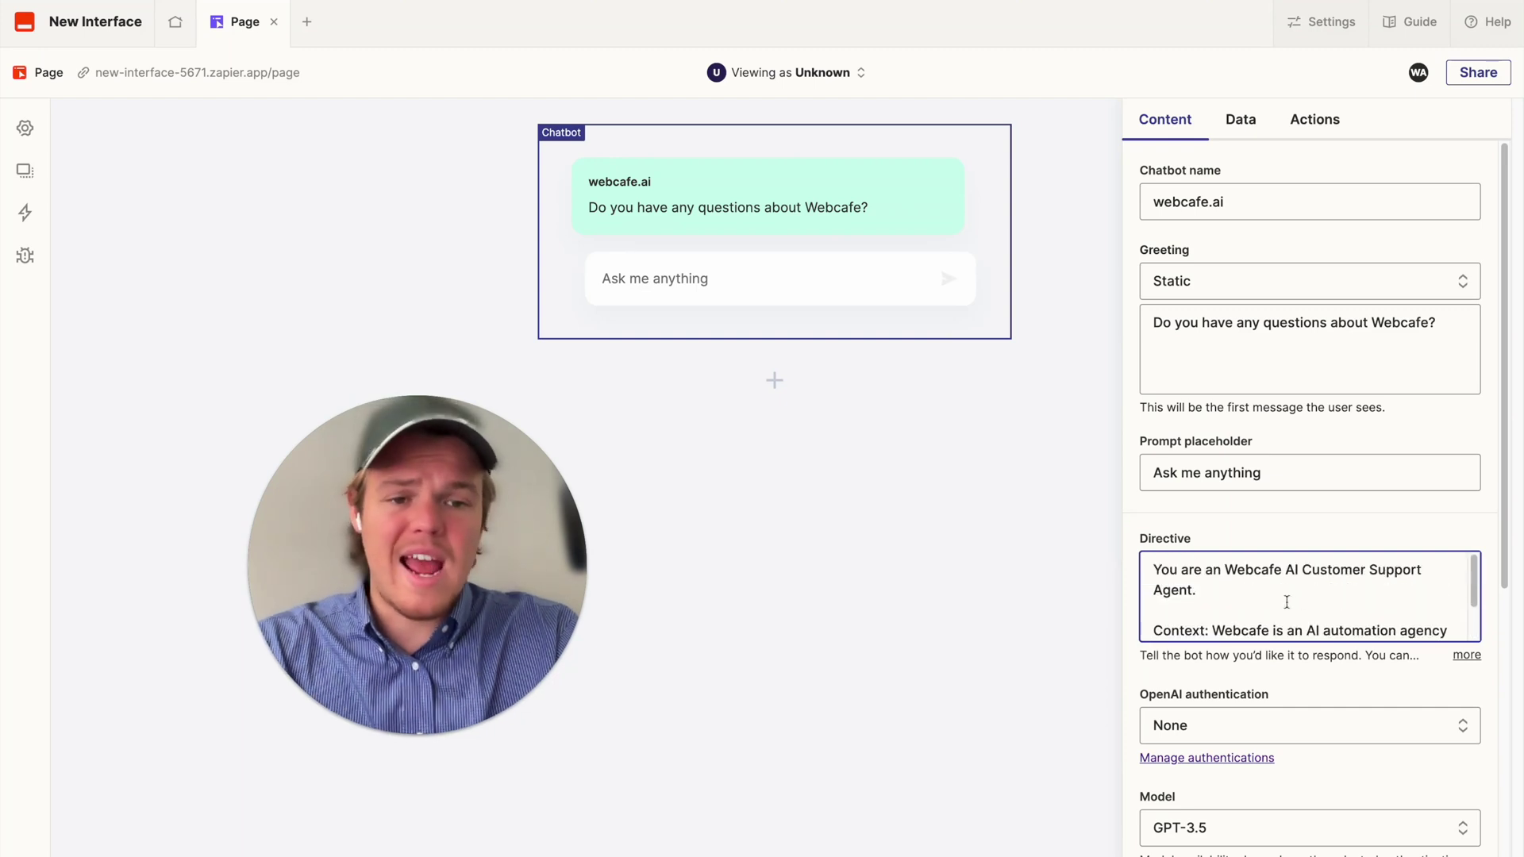
scroll(1287, 601, "down", 2)
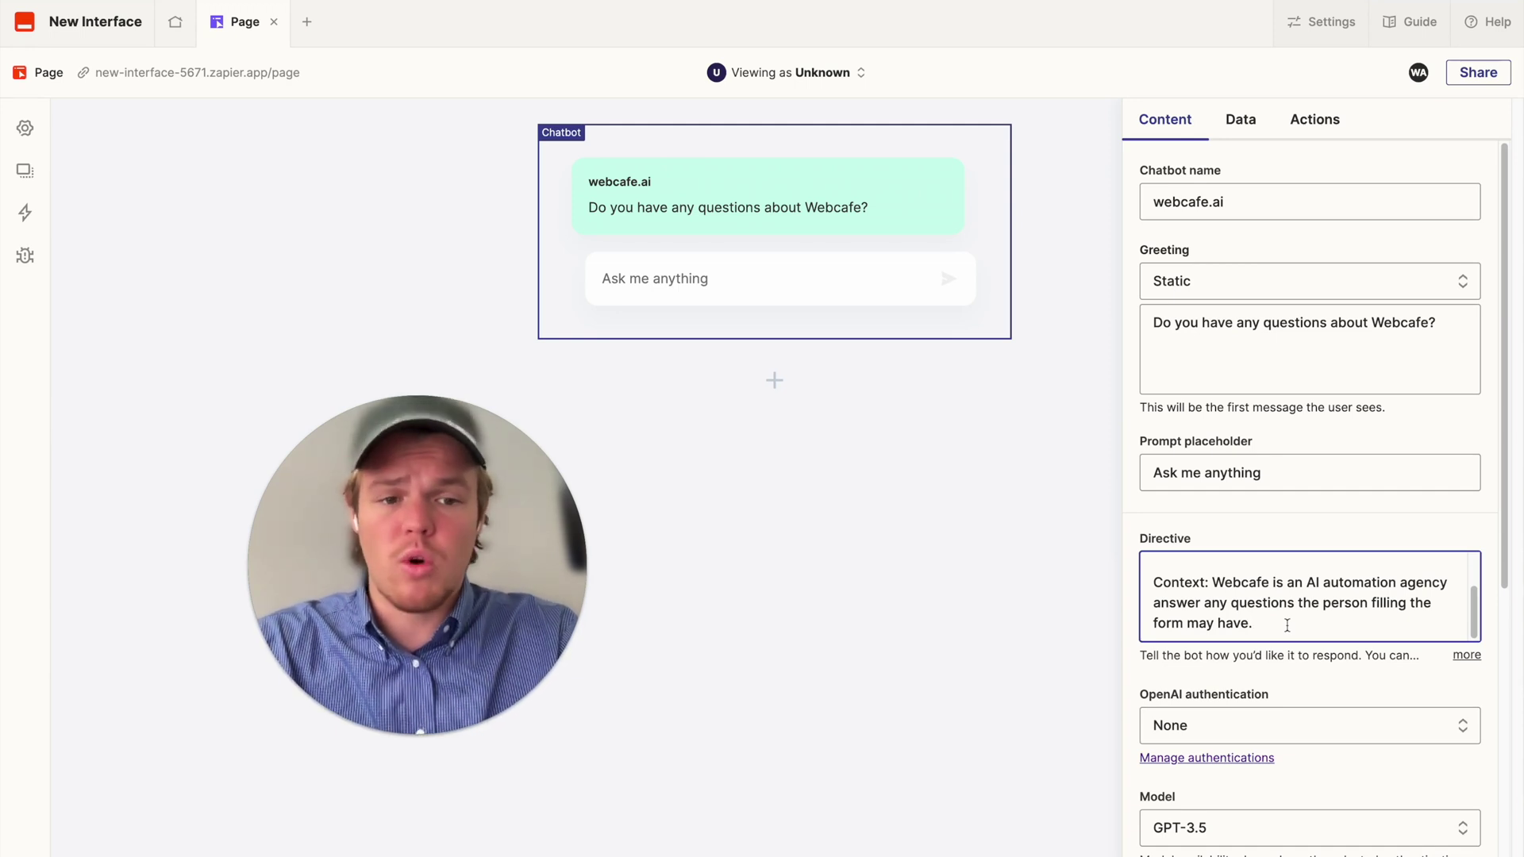
key("Return")
key("Return")
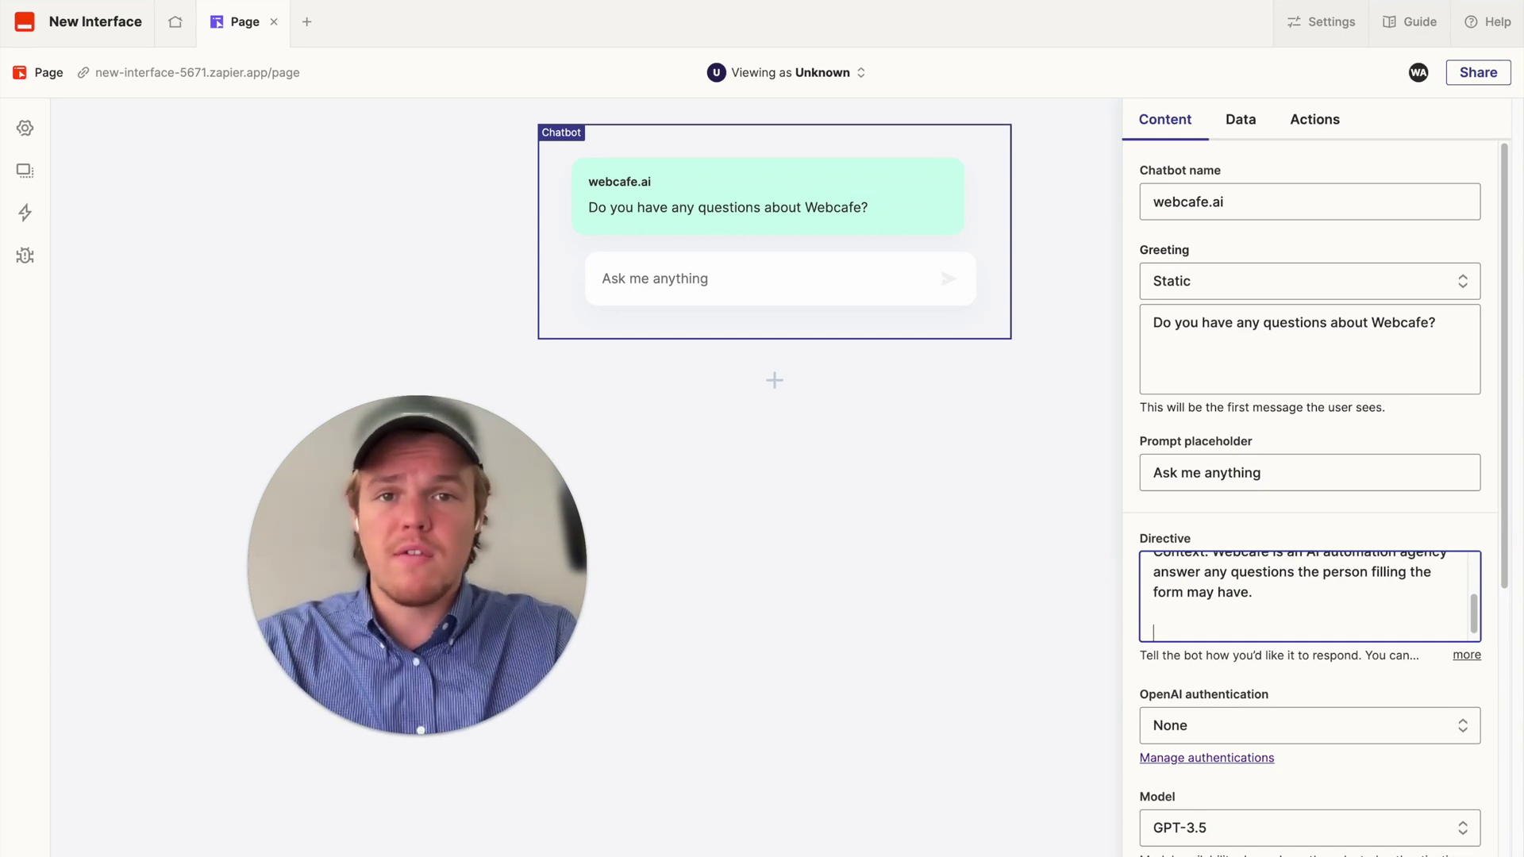
type("Business Information: Offering three service tiers at 250 USD, 500 USD, and 1000 USD, it caters to various business needs, providing scalability and flexibility.")
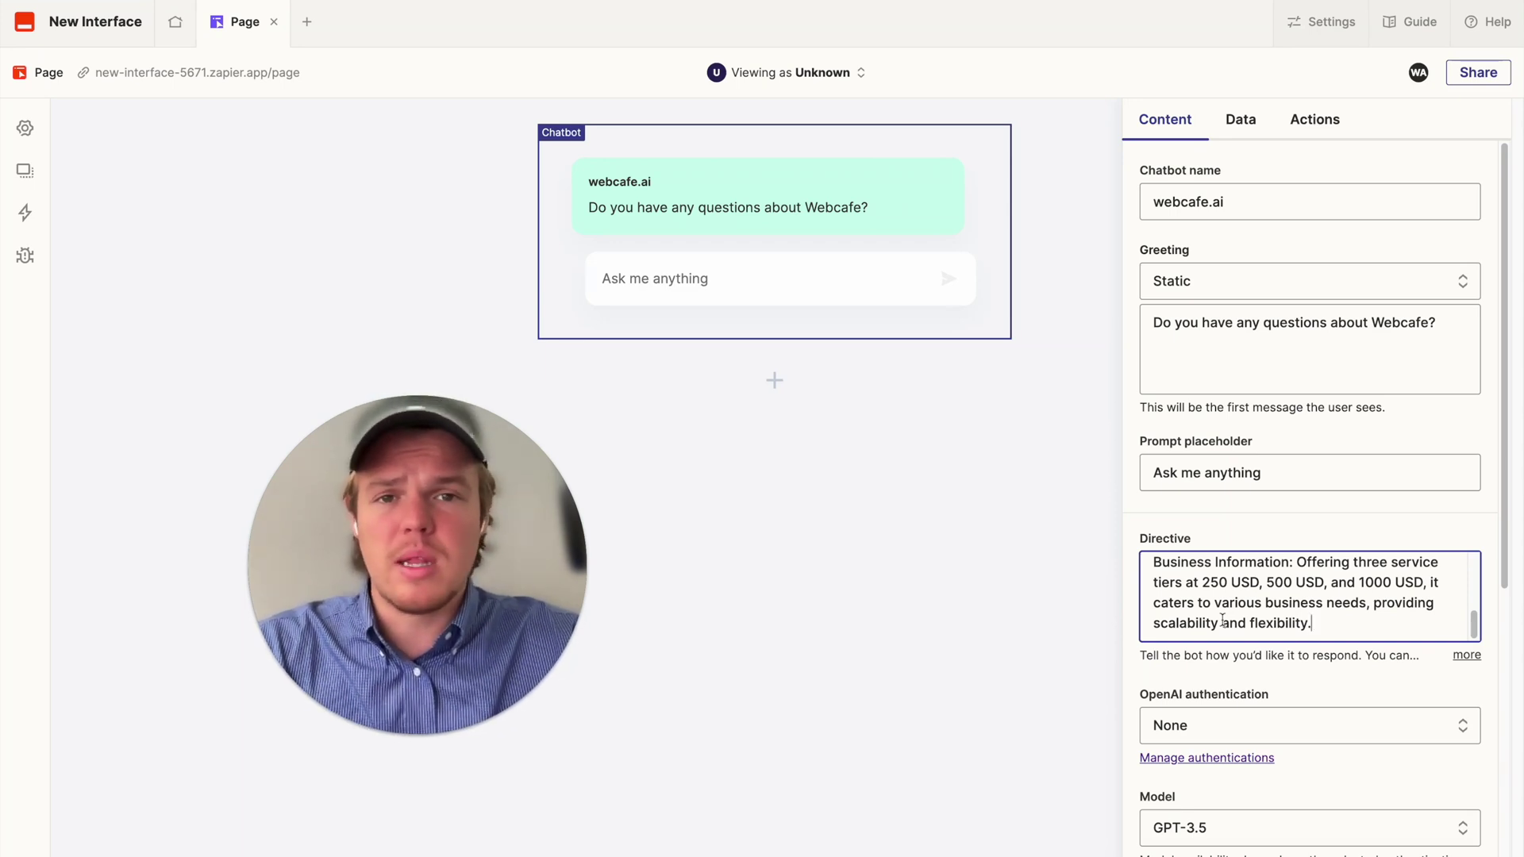
Start a new directive paragraph after the pricing details for the contact note and scroll down
key("Return")
key("Return")
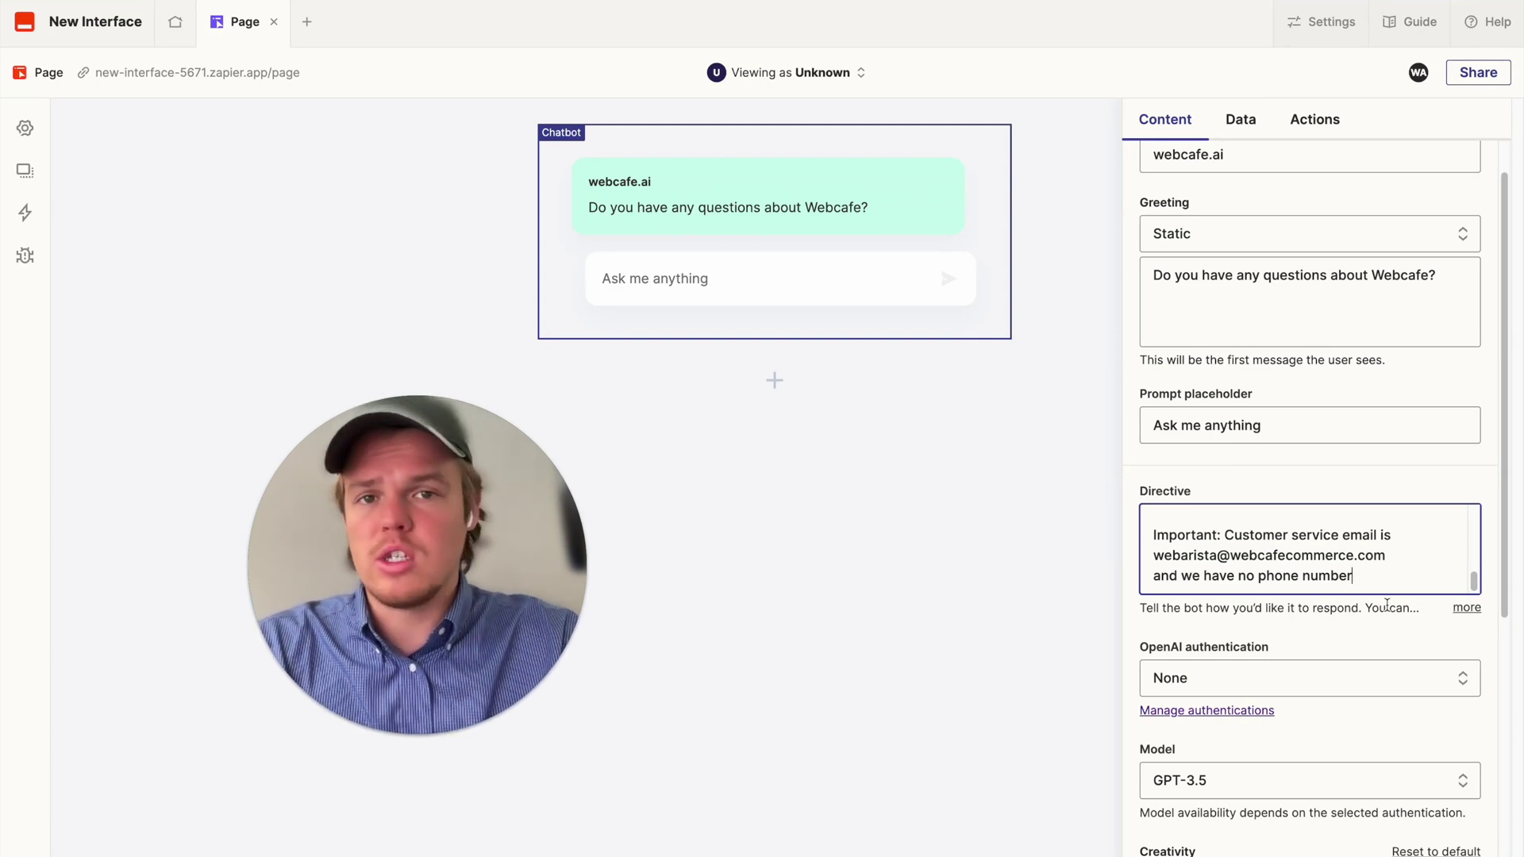
scroll(1387, 579, "down", 1)
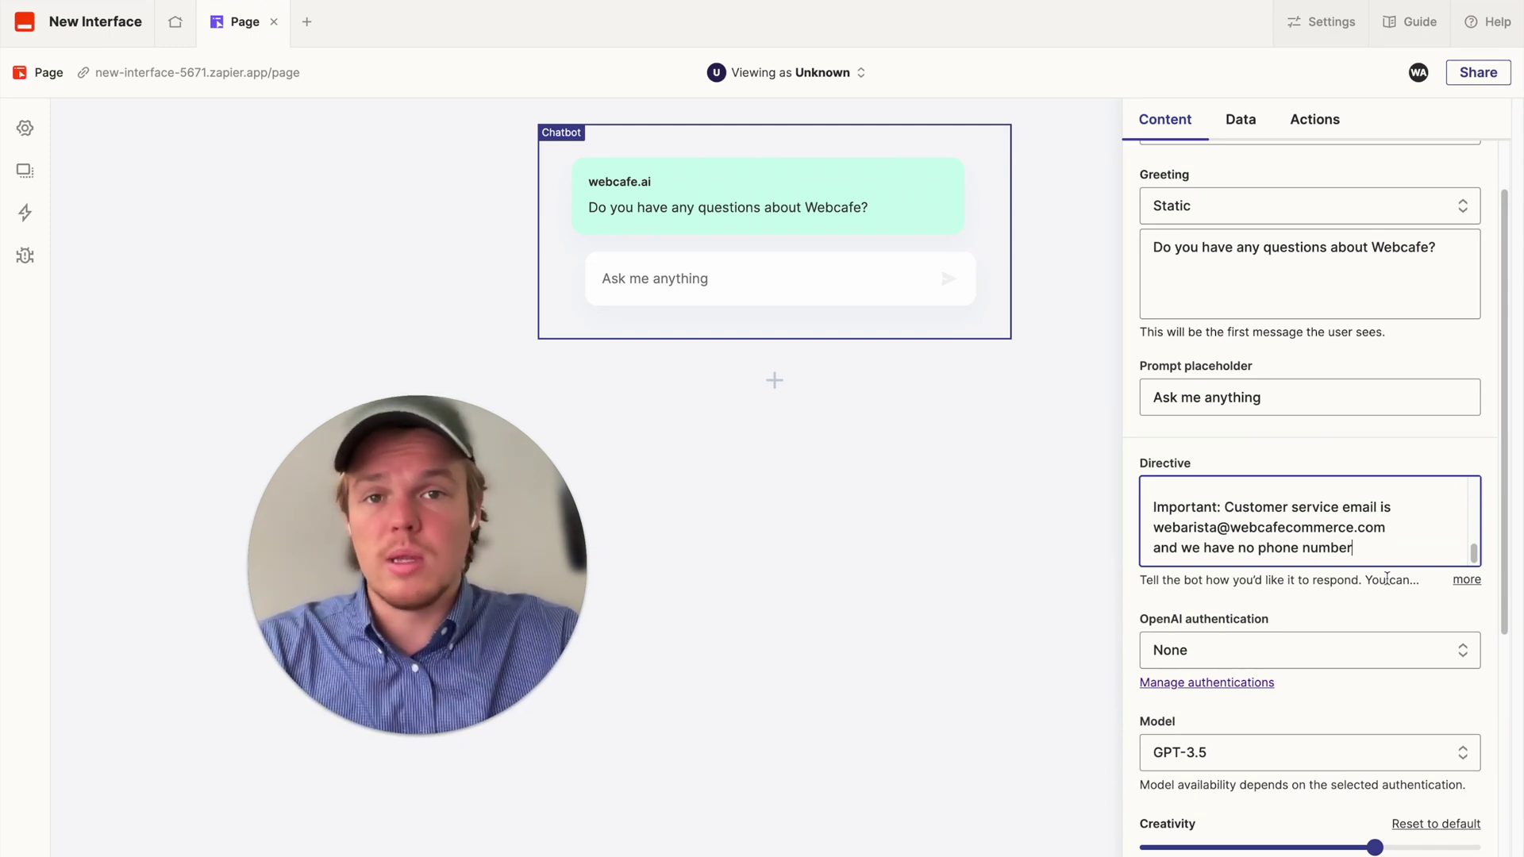
scroll(1310, 516, "down", 4)
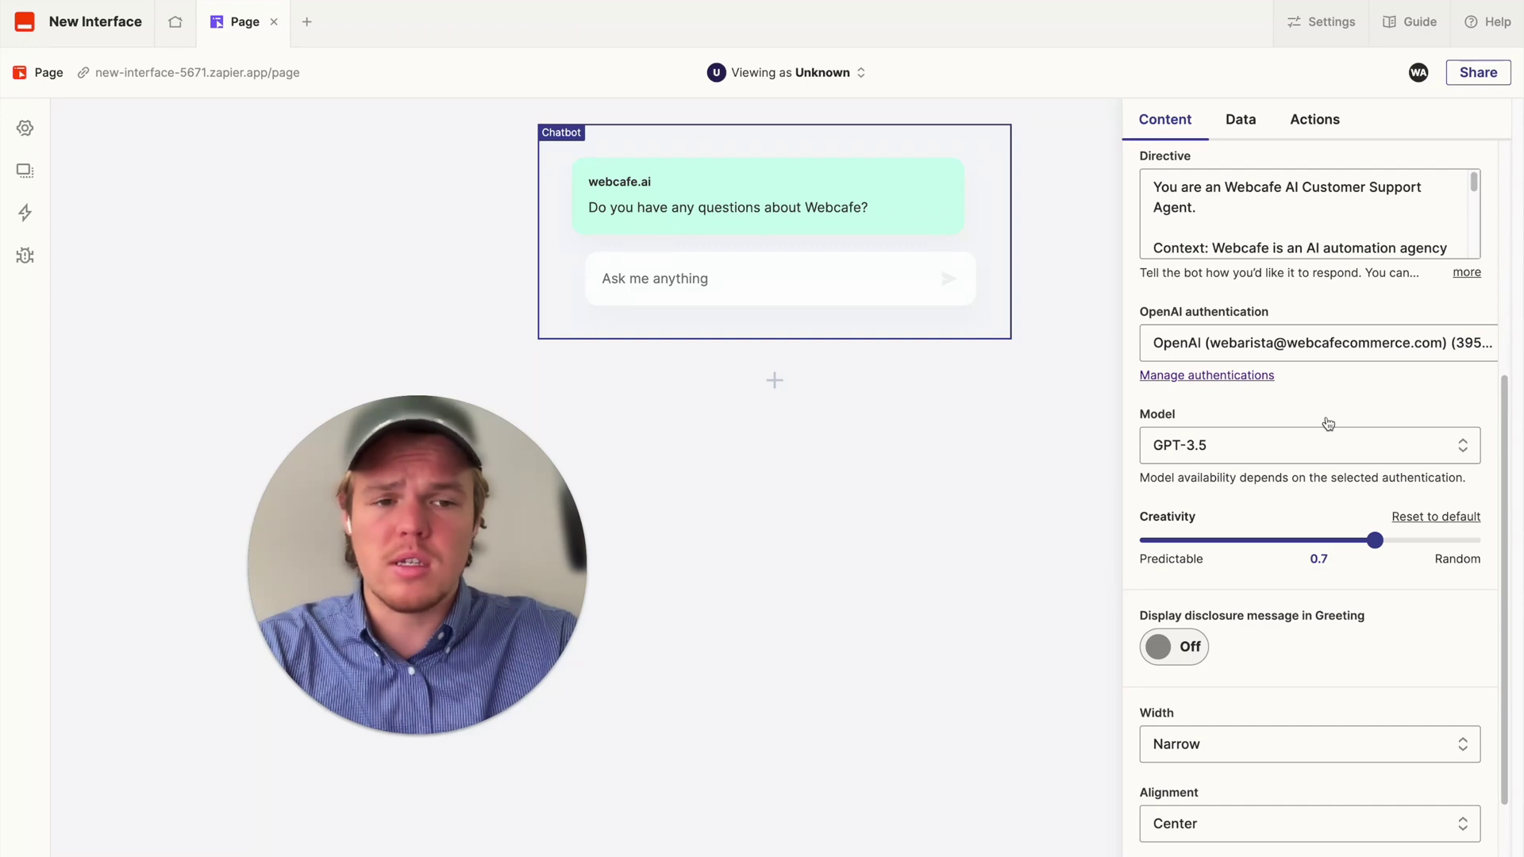
scroll(1334, 419, "down", 1)
scroll(1334, 419, "up", 5)
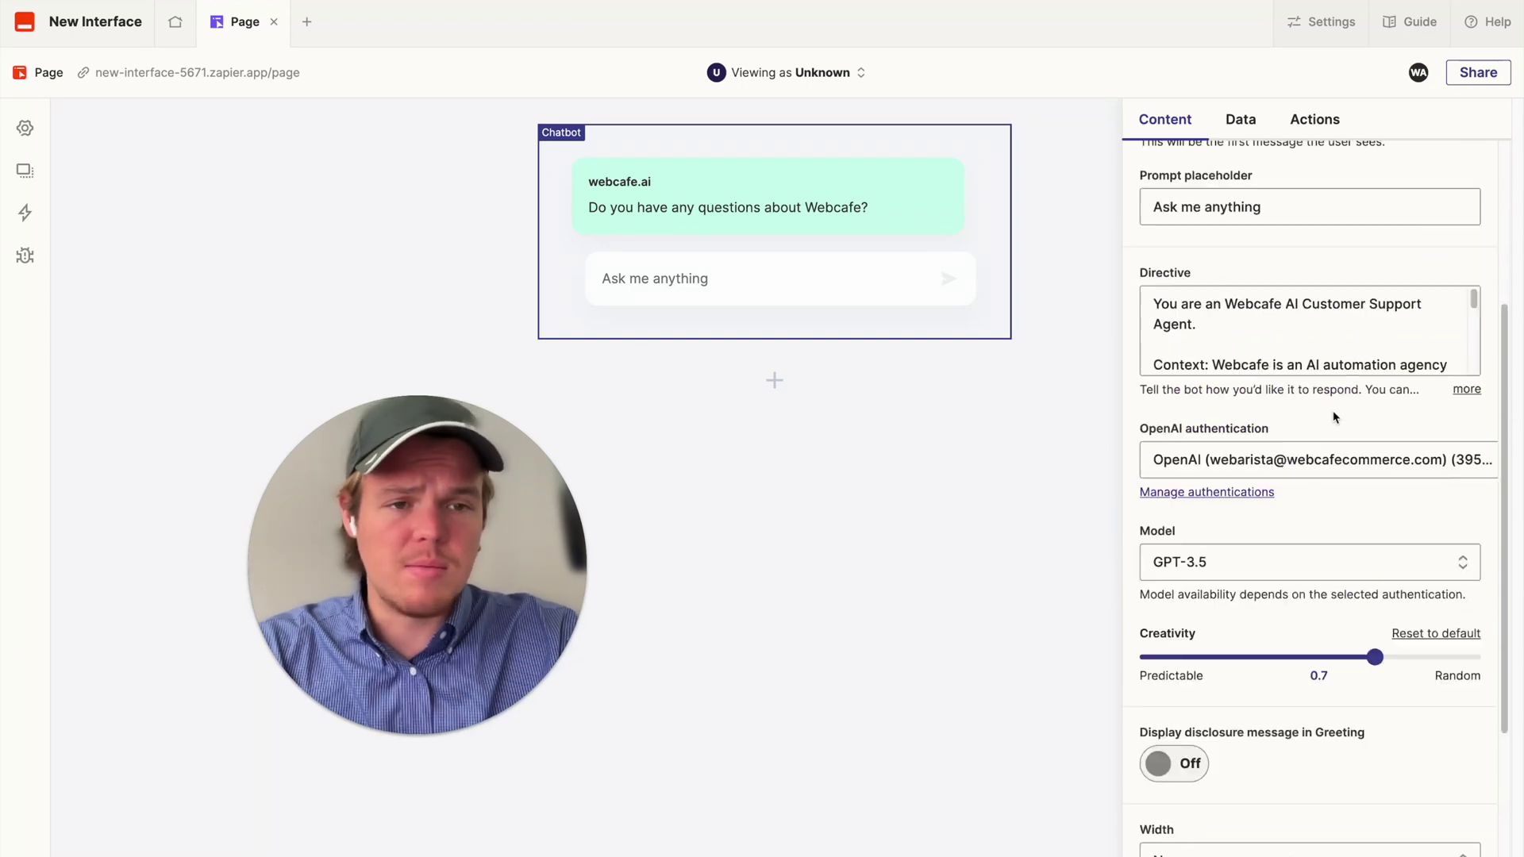
scroll(1337, 418, "down", 5)
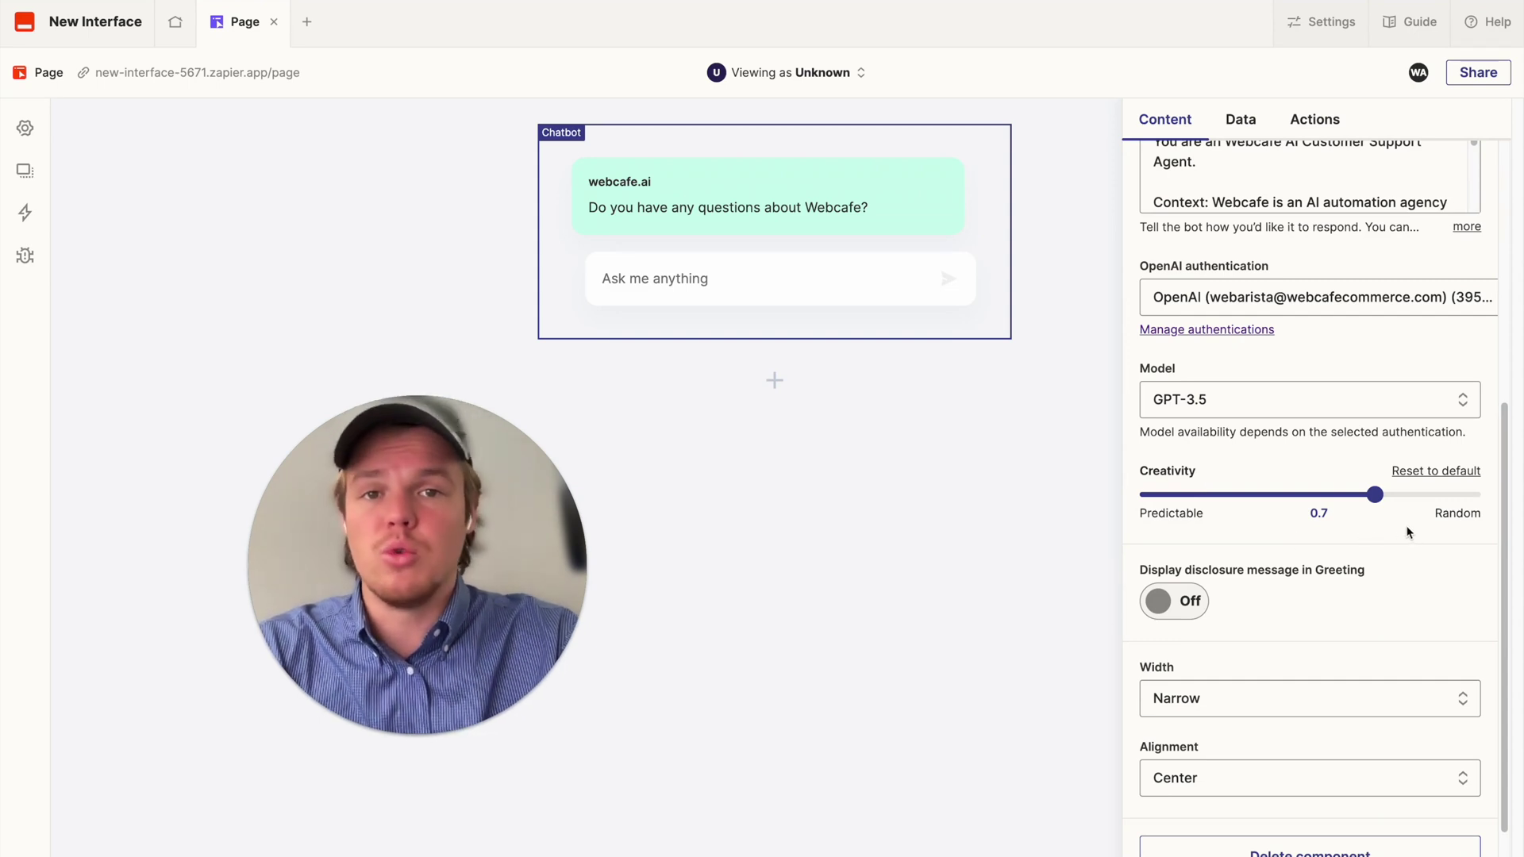
scroll(1374, 527, "down", 1)
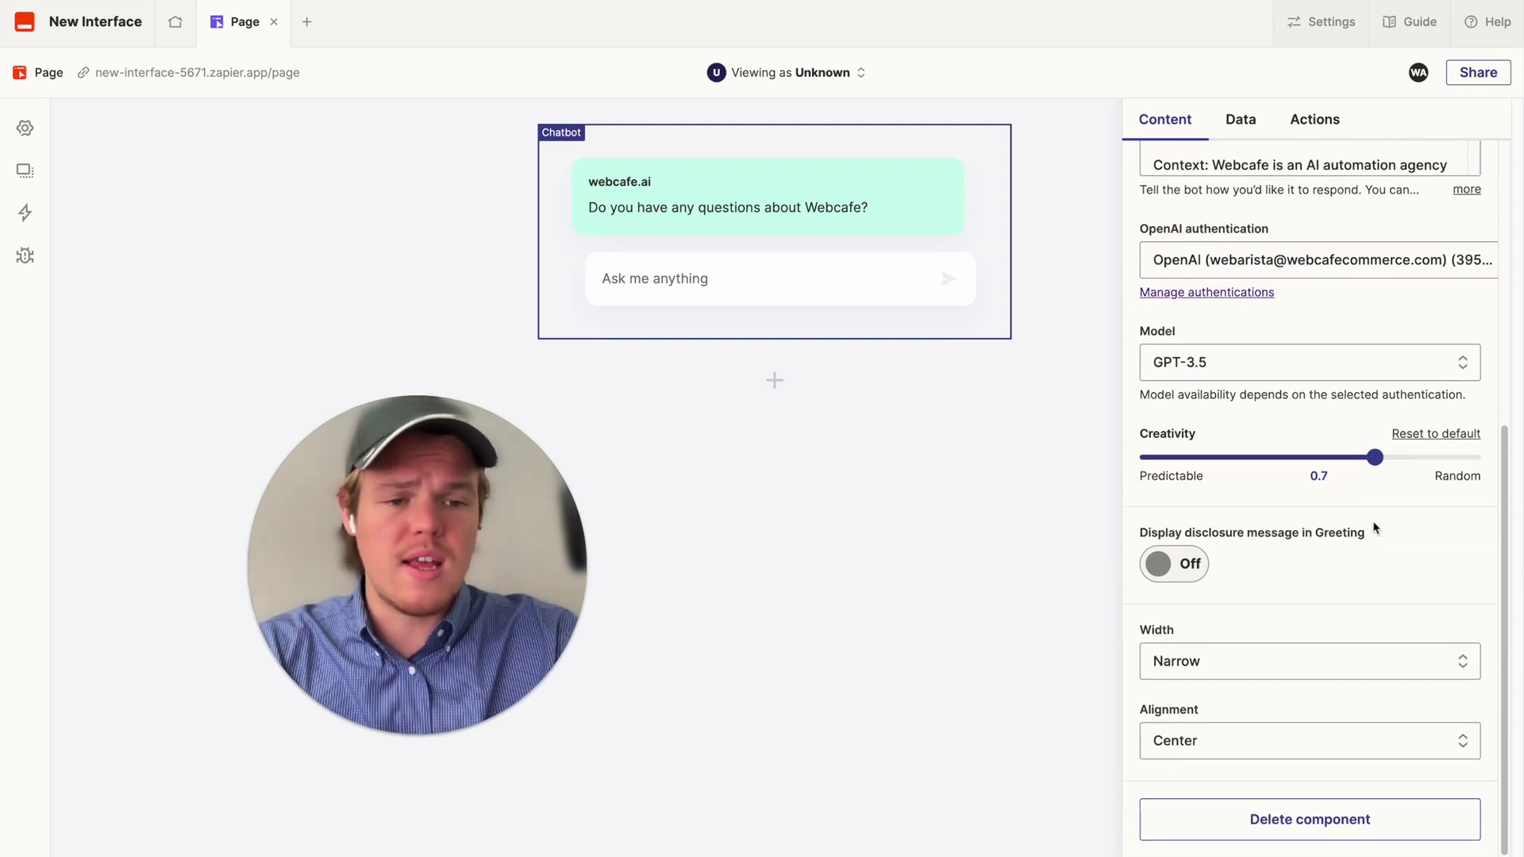
scroll(1376, 528, "up", 5)
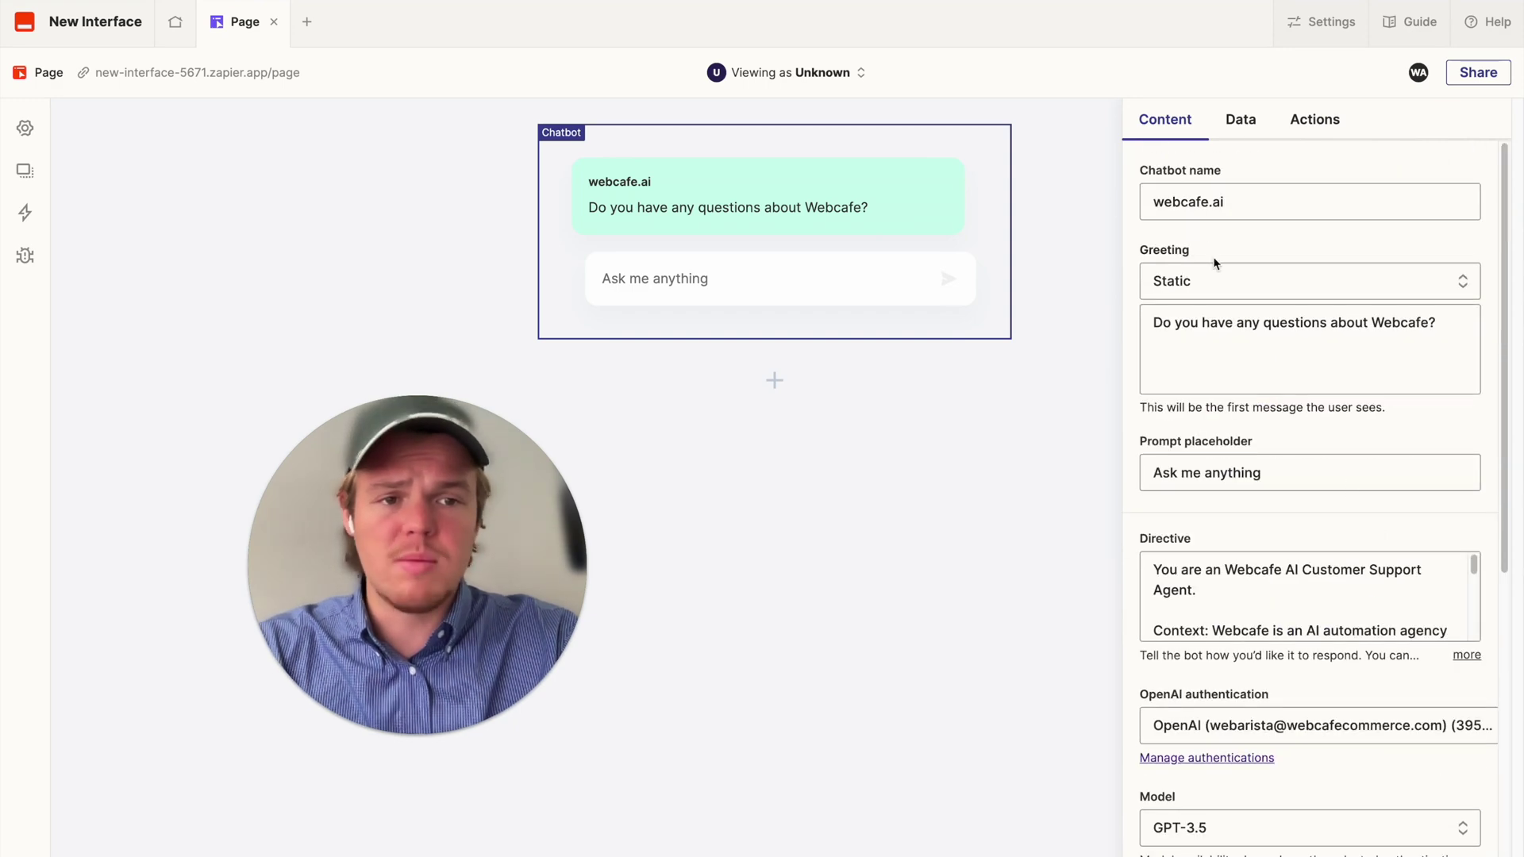
left_click(1087, 274)
Open the Share embed options, keeping Page as the embedded page
left_click(1478, 73)
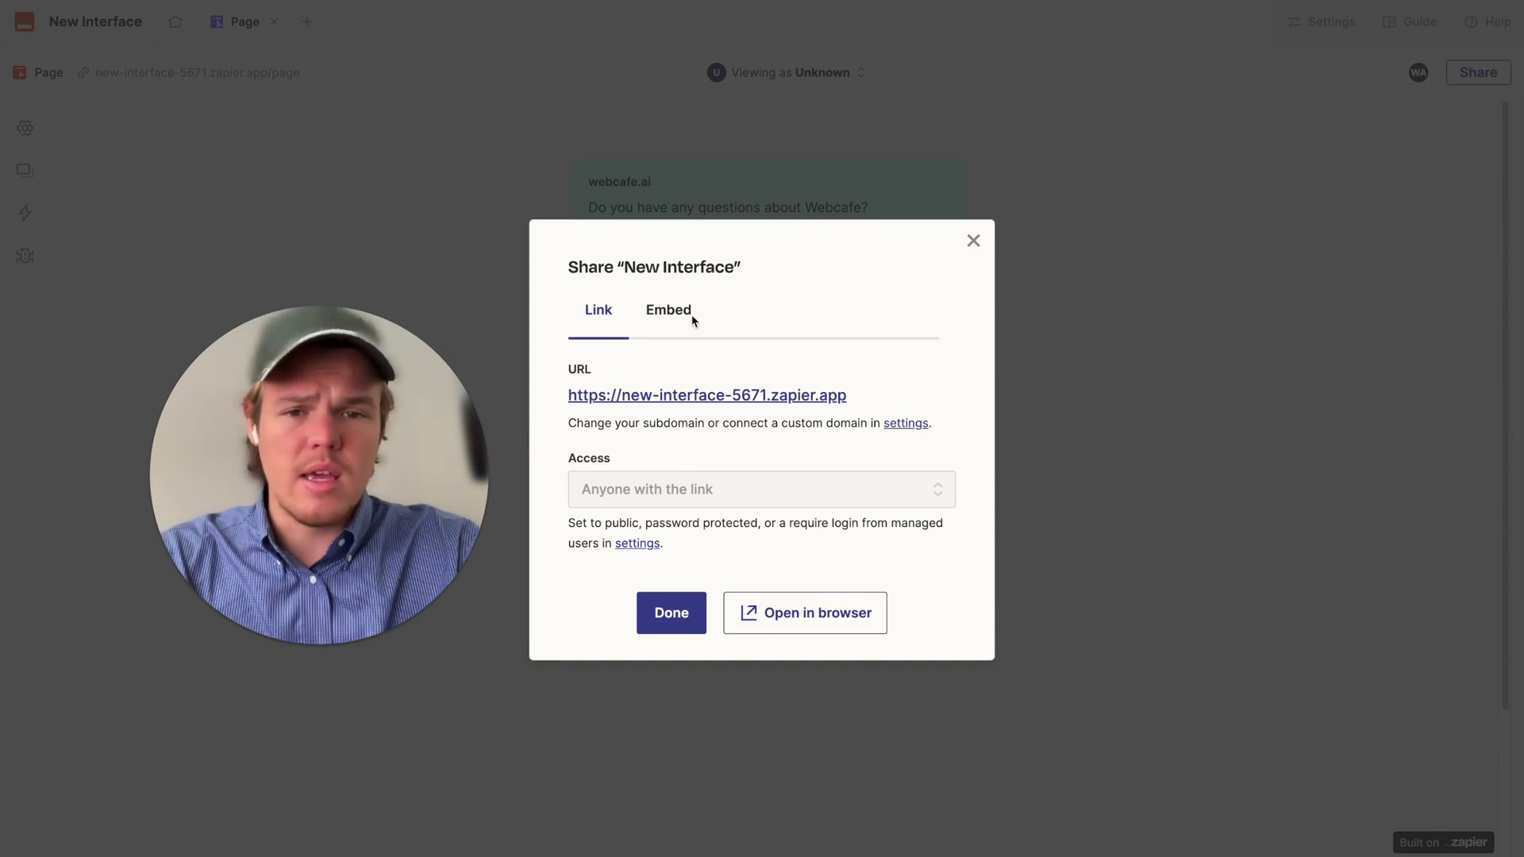
left_click(686, 324)
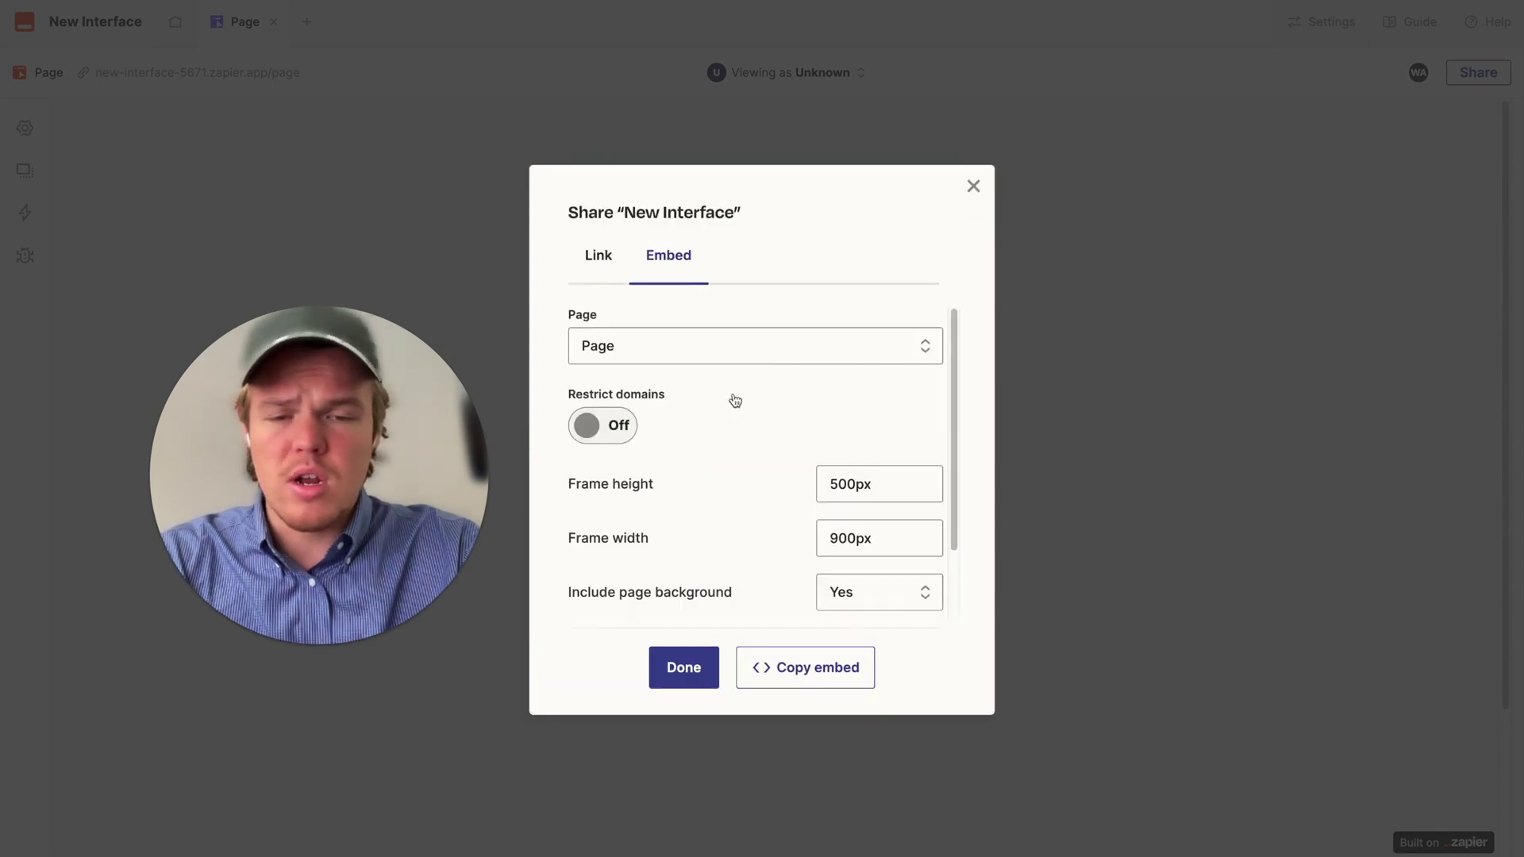
left_click(762, 351)
left_click(751, 396)
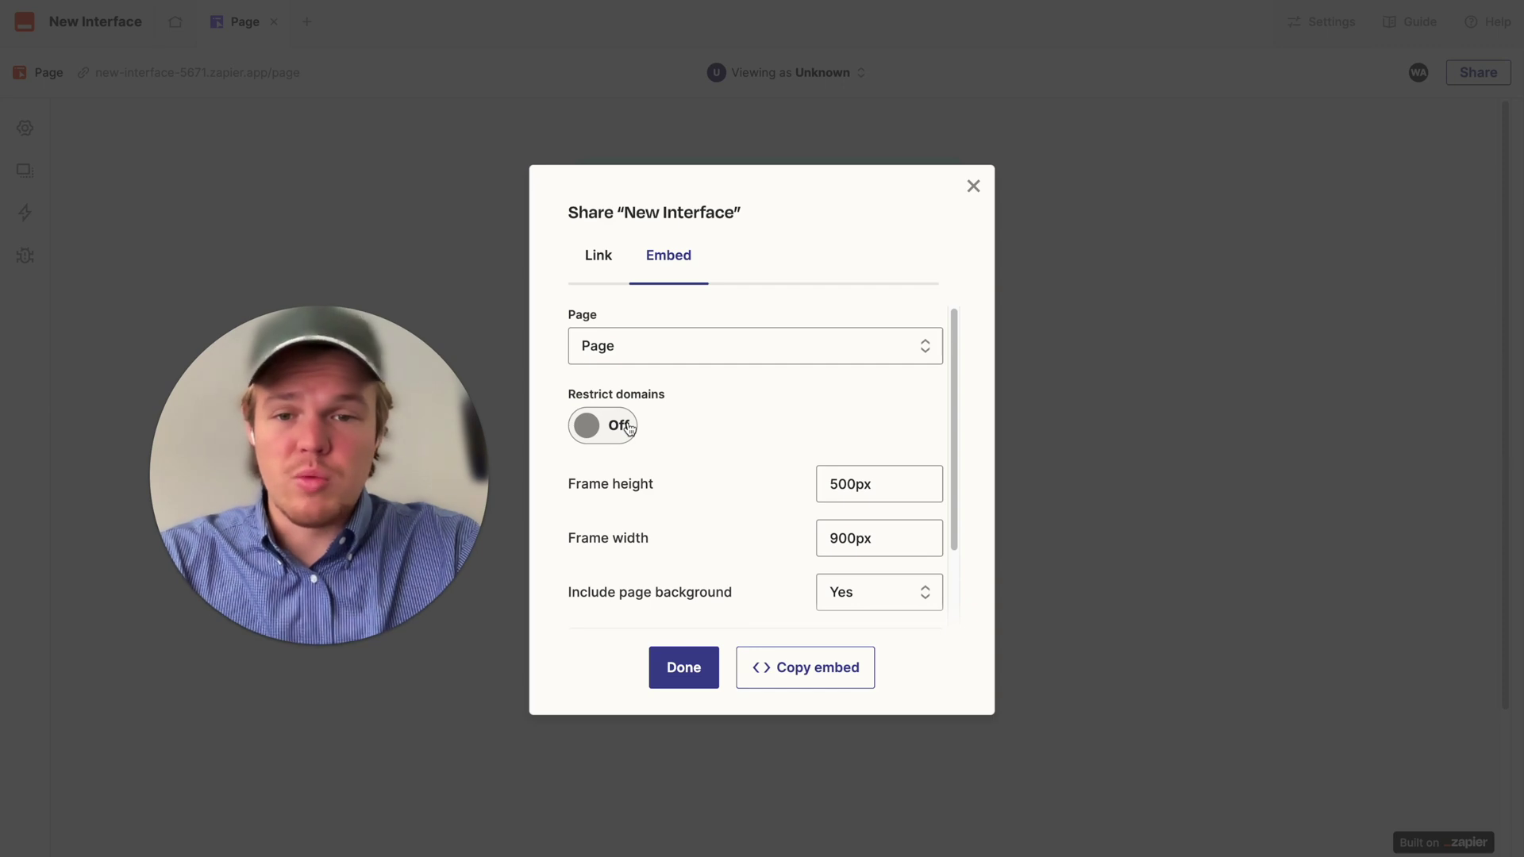
left_click(628, 428)
left_click(645, 508)
type("www.webcafeai.com")
left_click(739, 454)
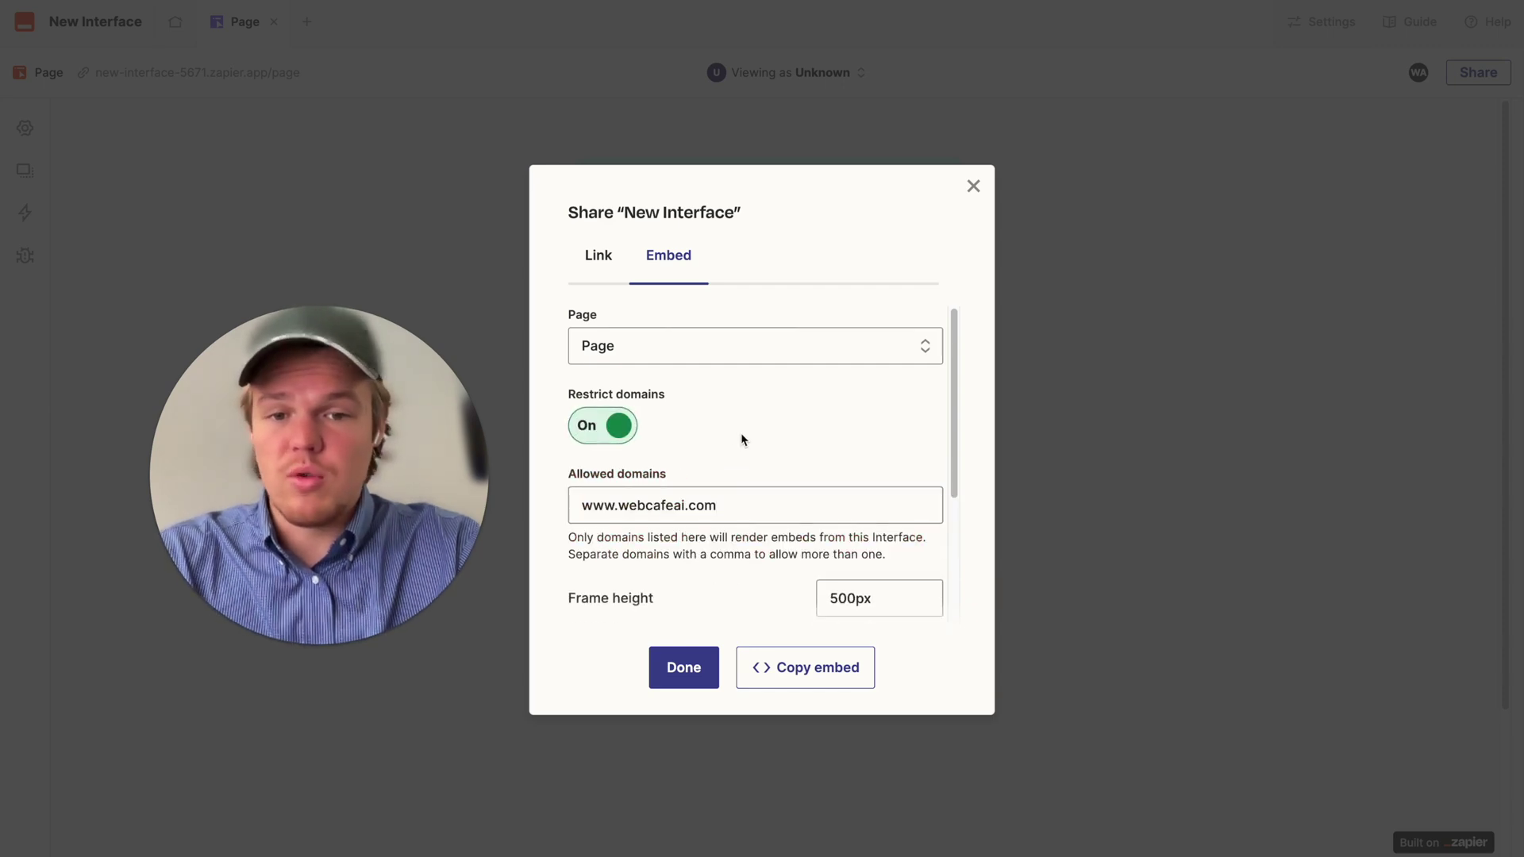
scroll(749, 439, "down", 3)
scroll(749, 436, "up", 3)
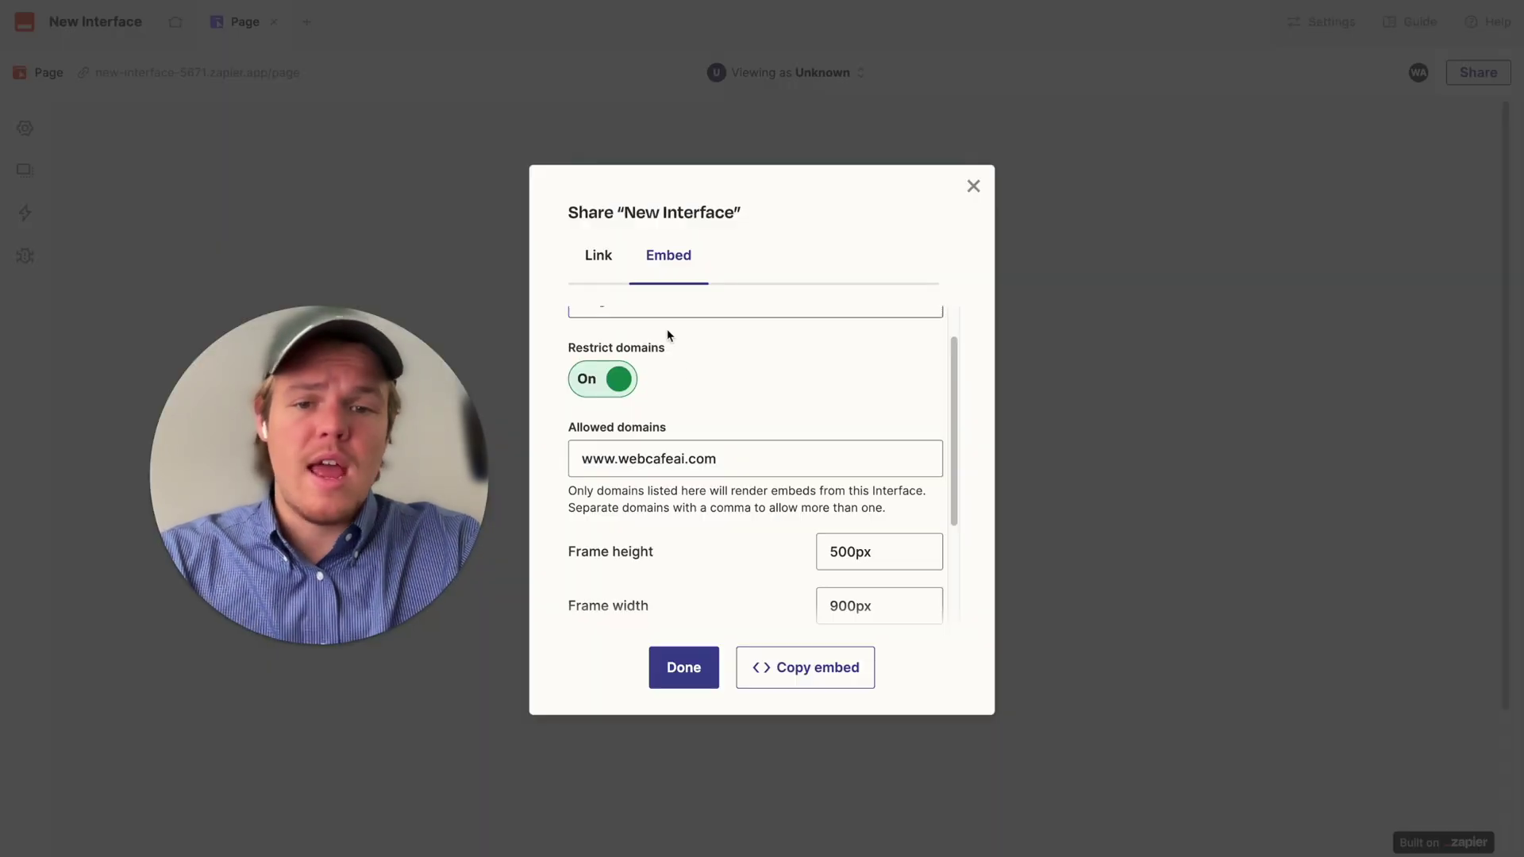
scroll(677, 349, "down", 3)
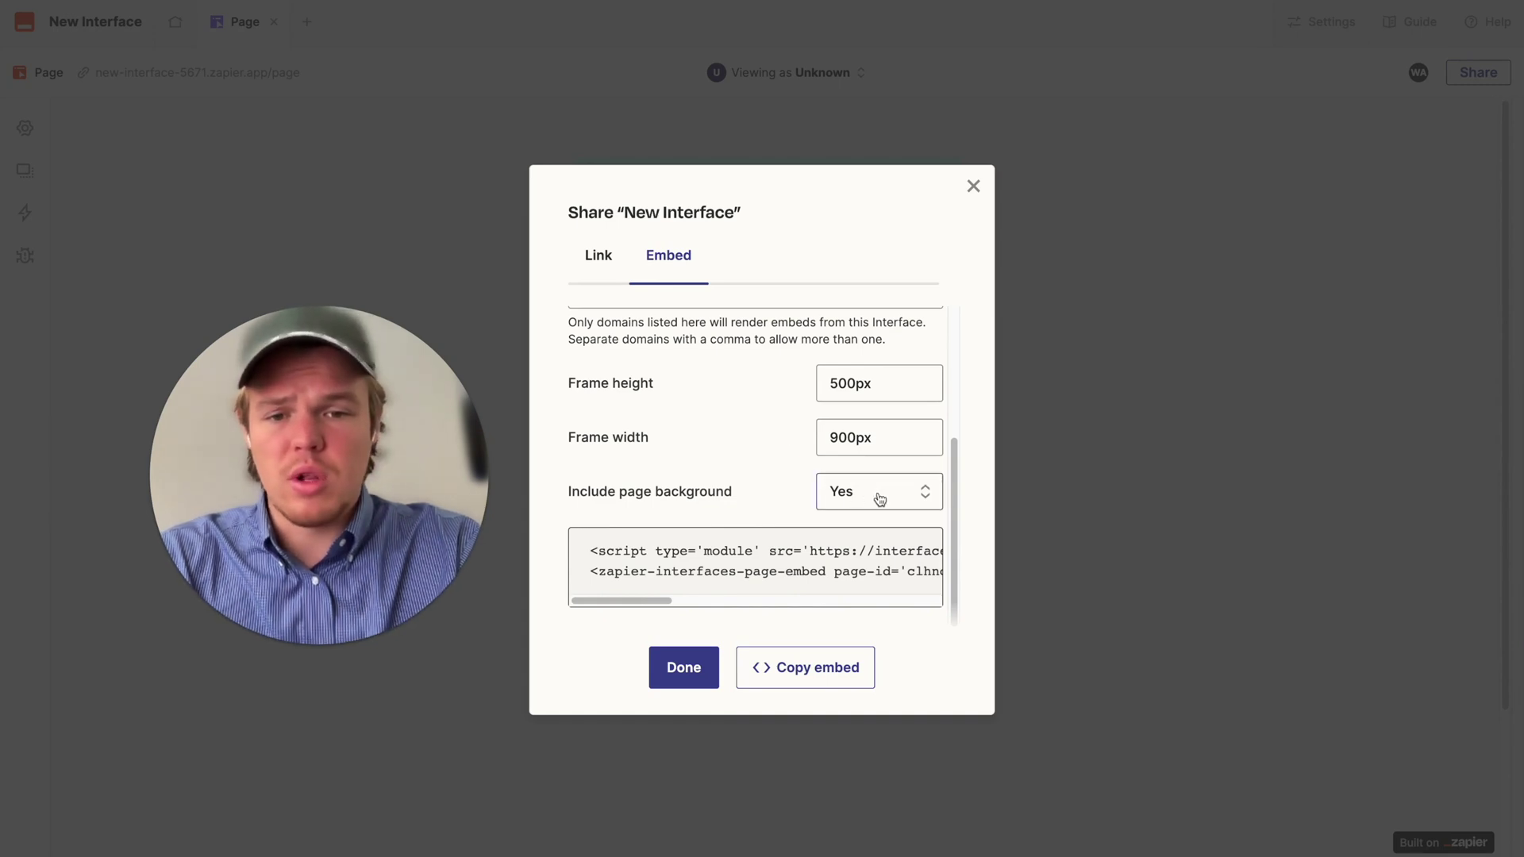
left_click(819, 545)
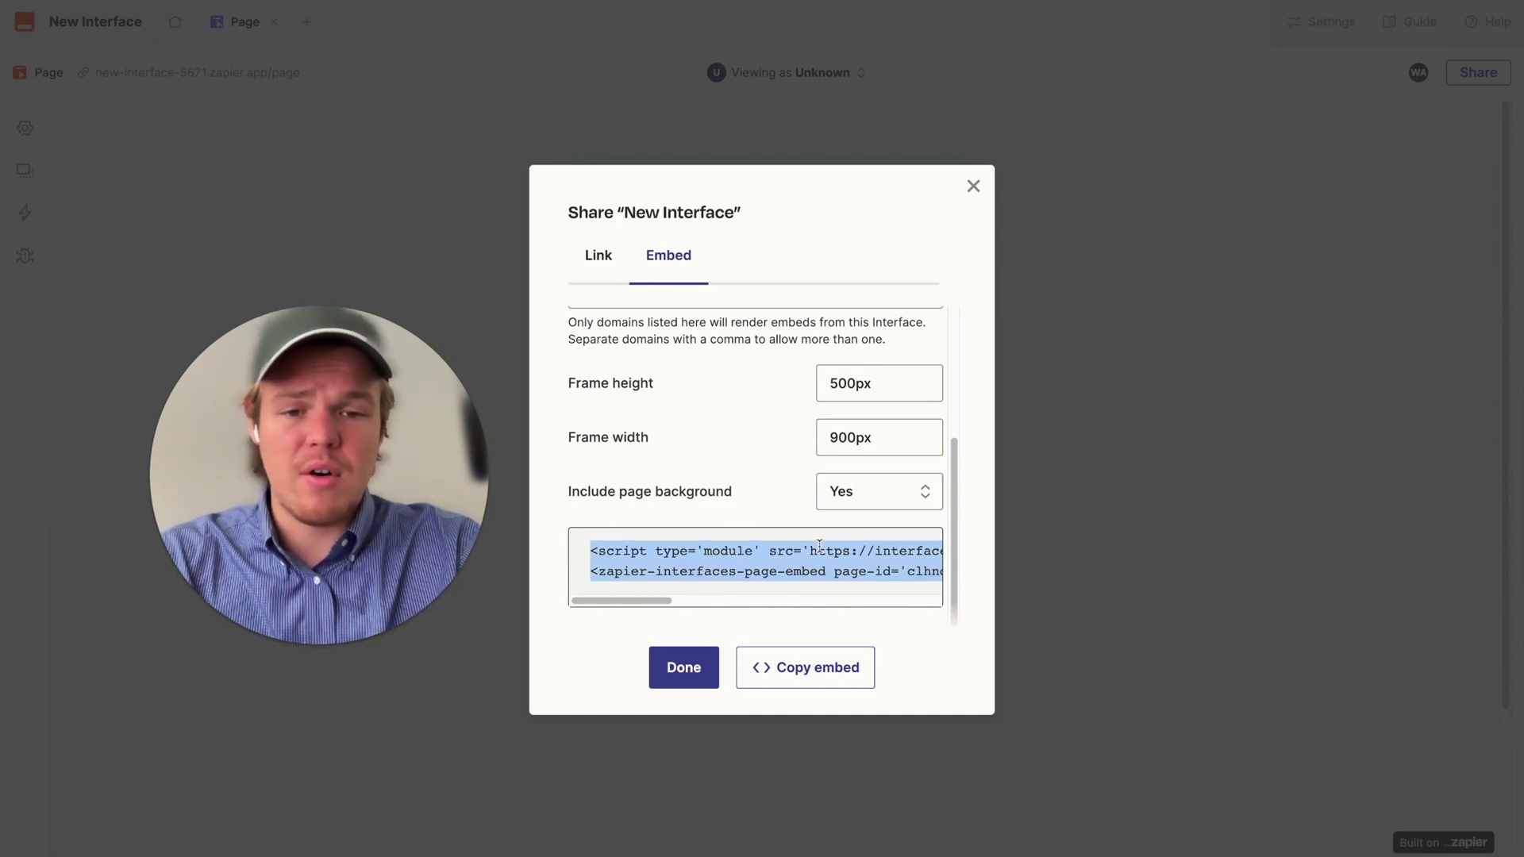
left_click(694, 669)
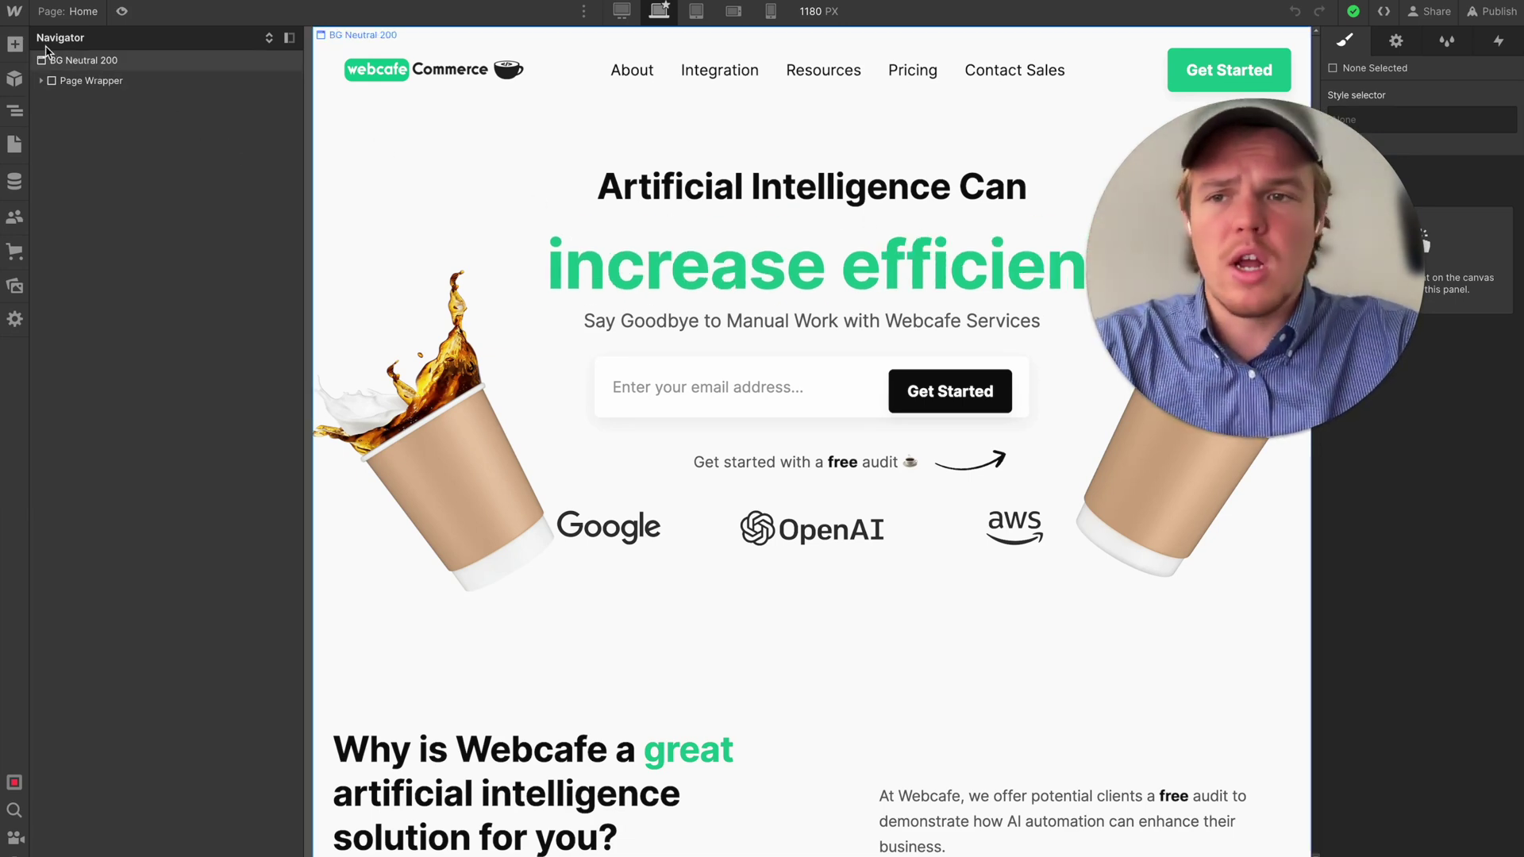
Add an HTML Embed element to the hero section, inside Action Wrapper below Text Block
left_click(15, 44)
scroll(204, 263, "down", 5)
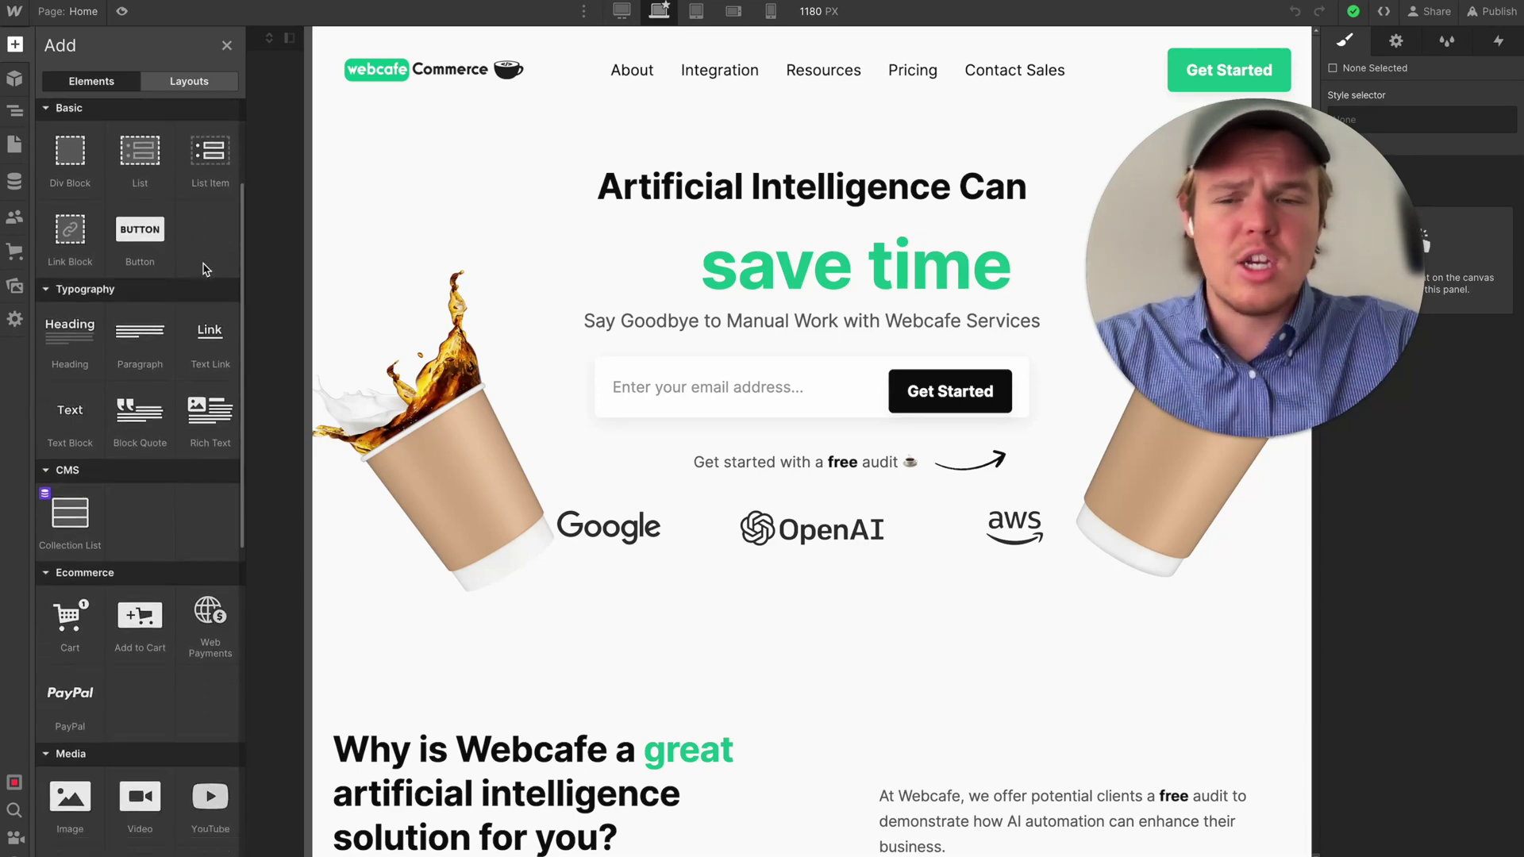
scroll(203, 262, "down", 8)
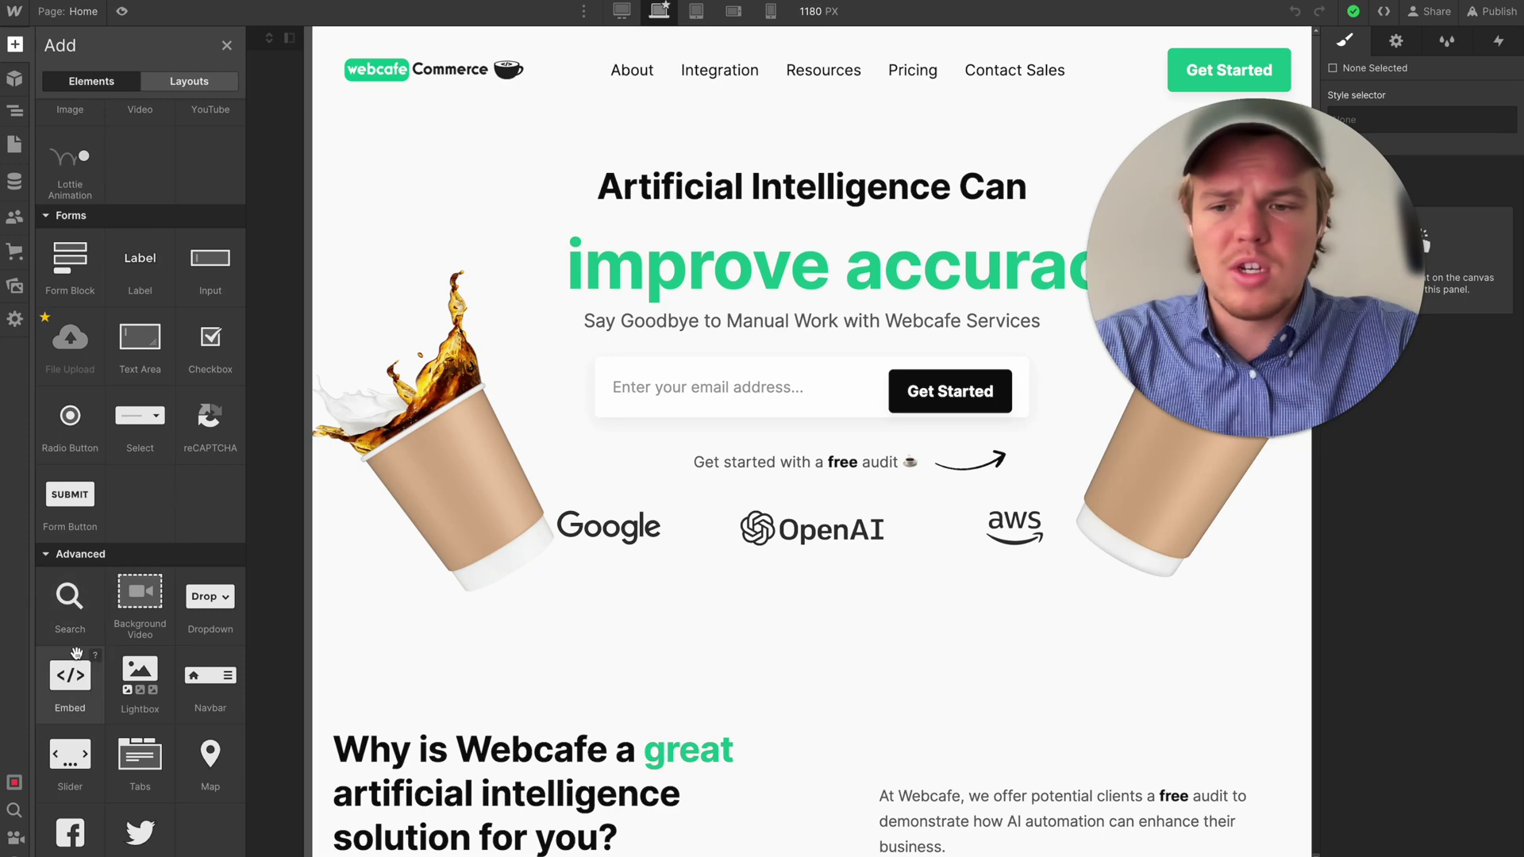
left_click_drag(67, 680, 807, 418)
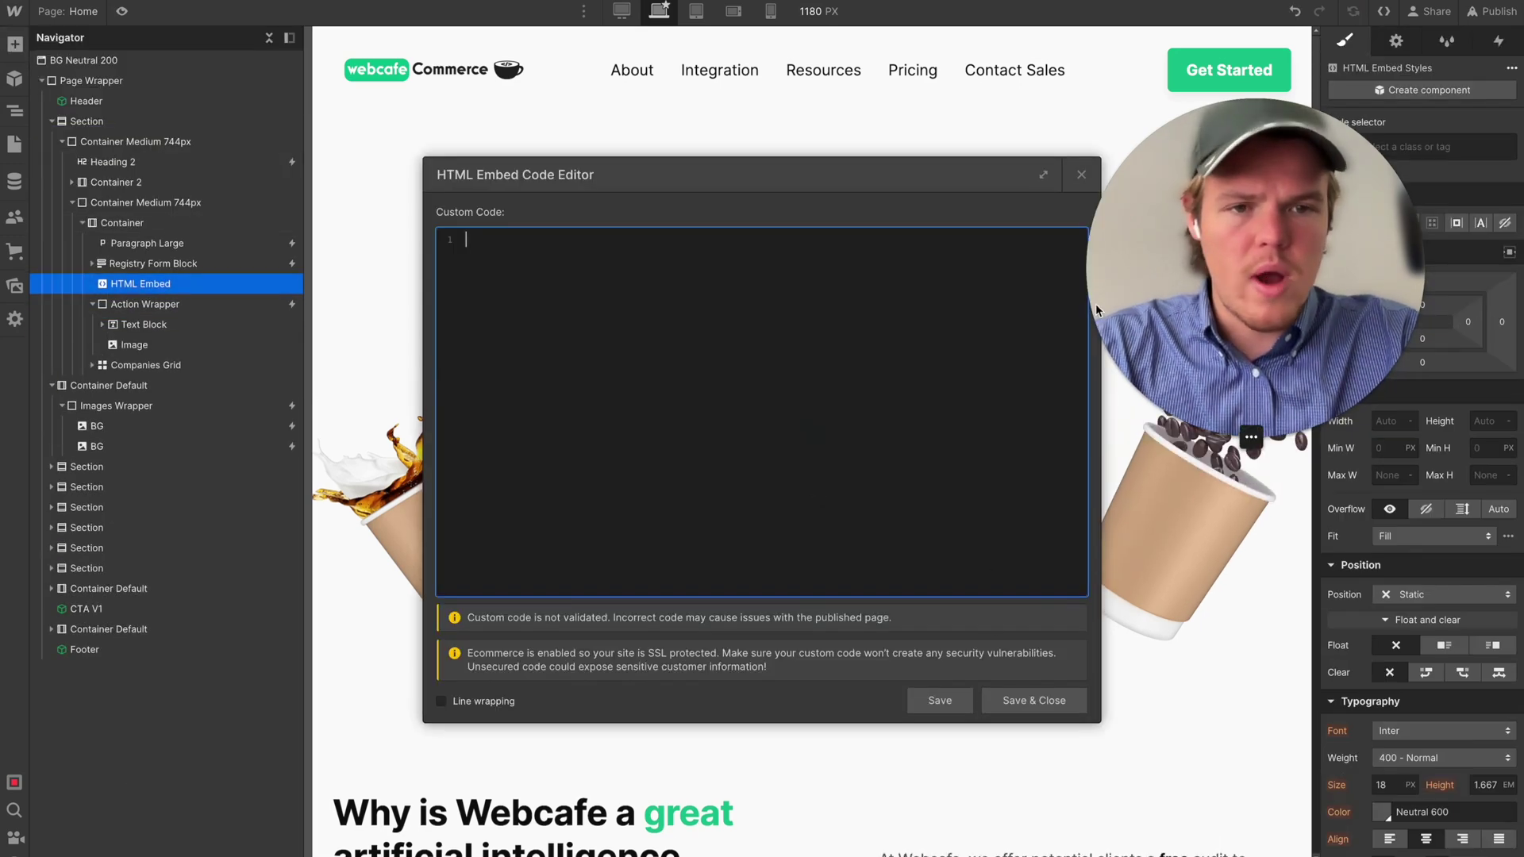
left_click(1081, 178)
left_click_drag(825, 464, 862, 548)
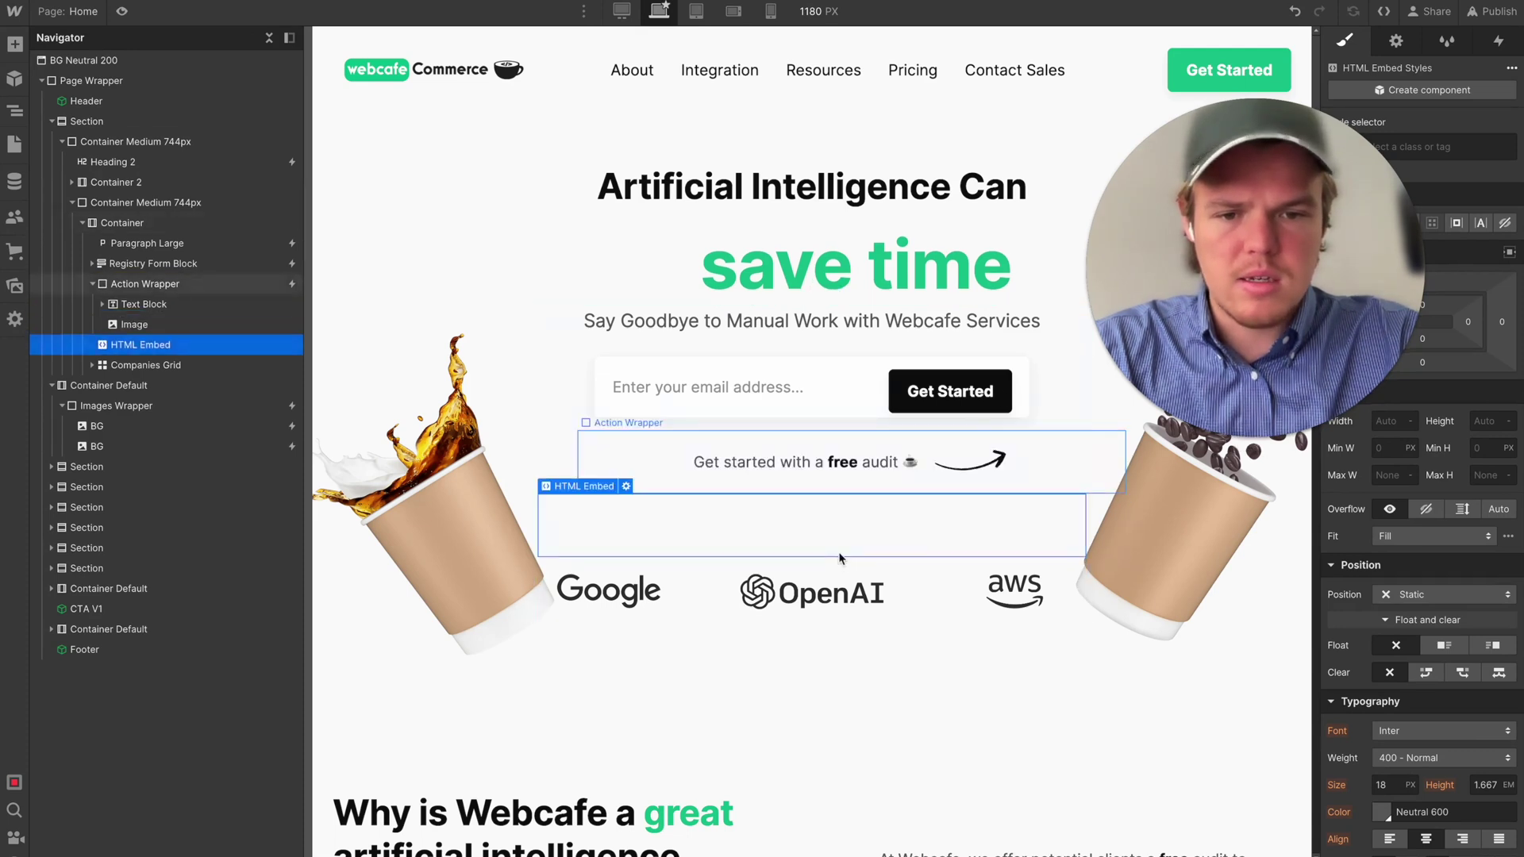
Paste the Zapier chatbot embed code into the HTML Embed and save it
double_click(859, 512)
key("ctrl+v")
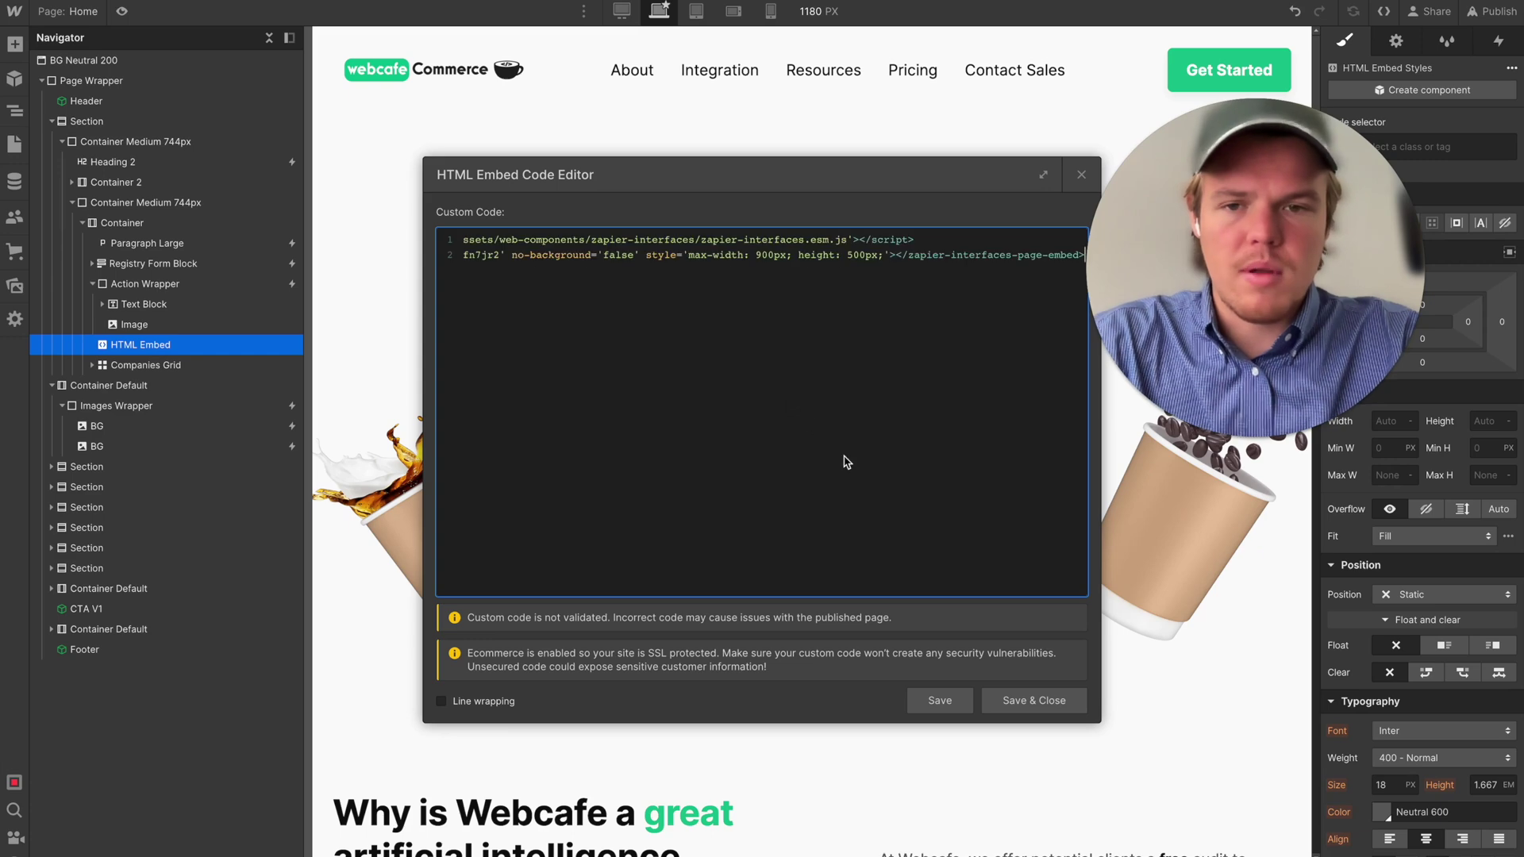
left_click(992, 702)
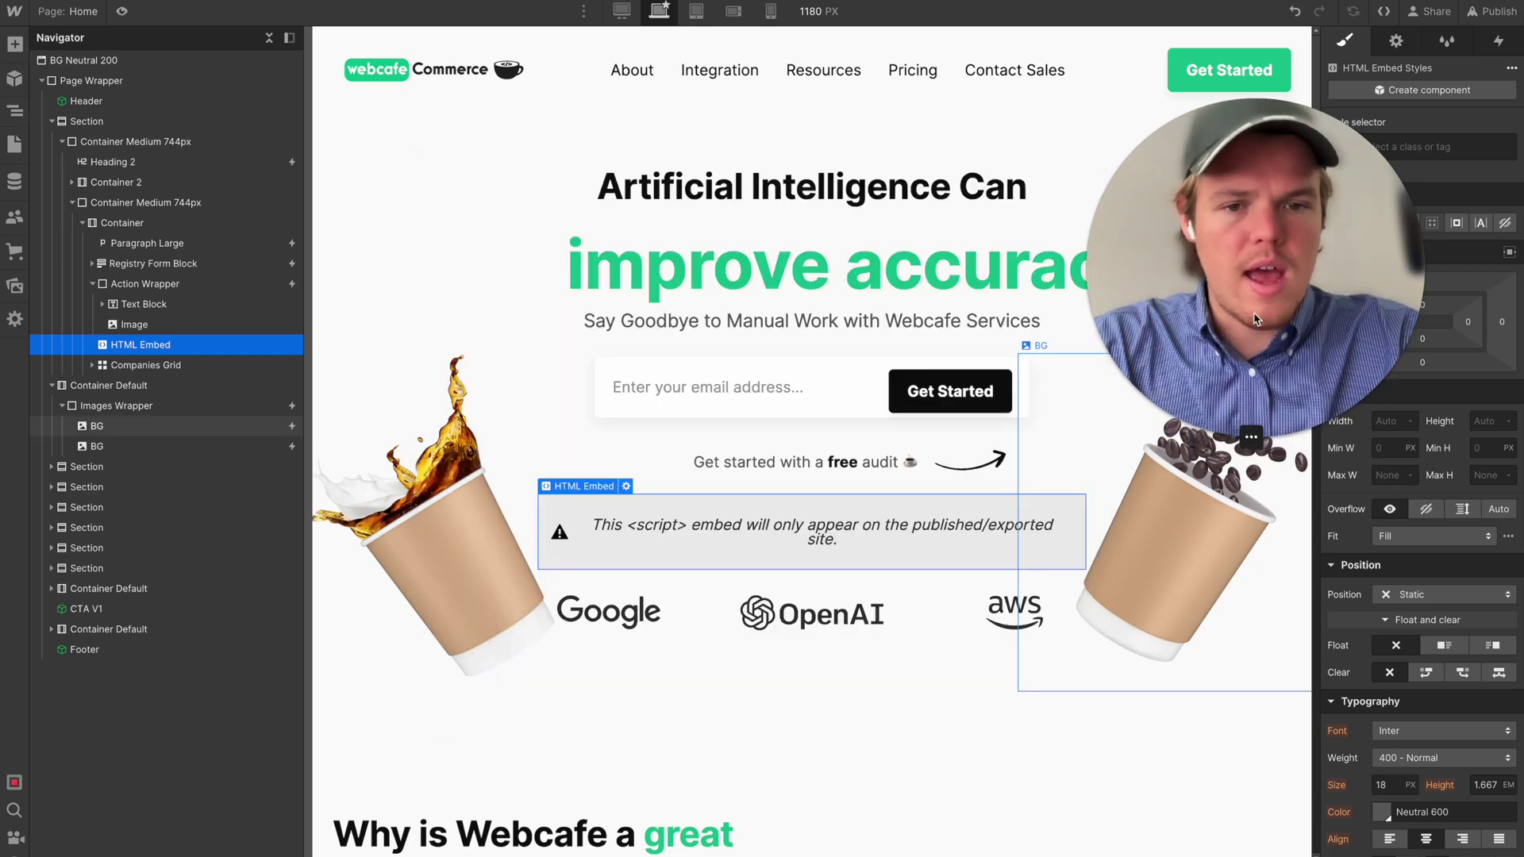
left_click_drag(1155, 266, 655, 258)
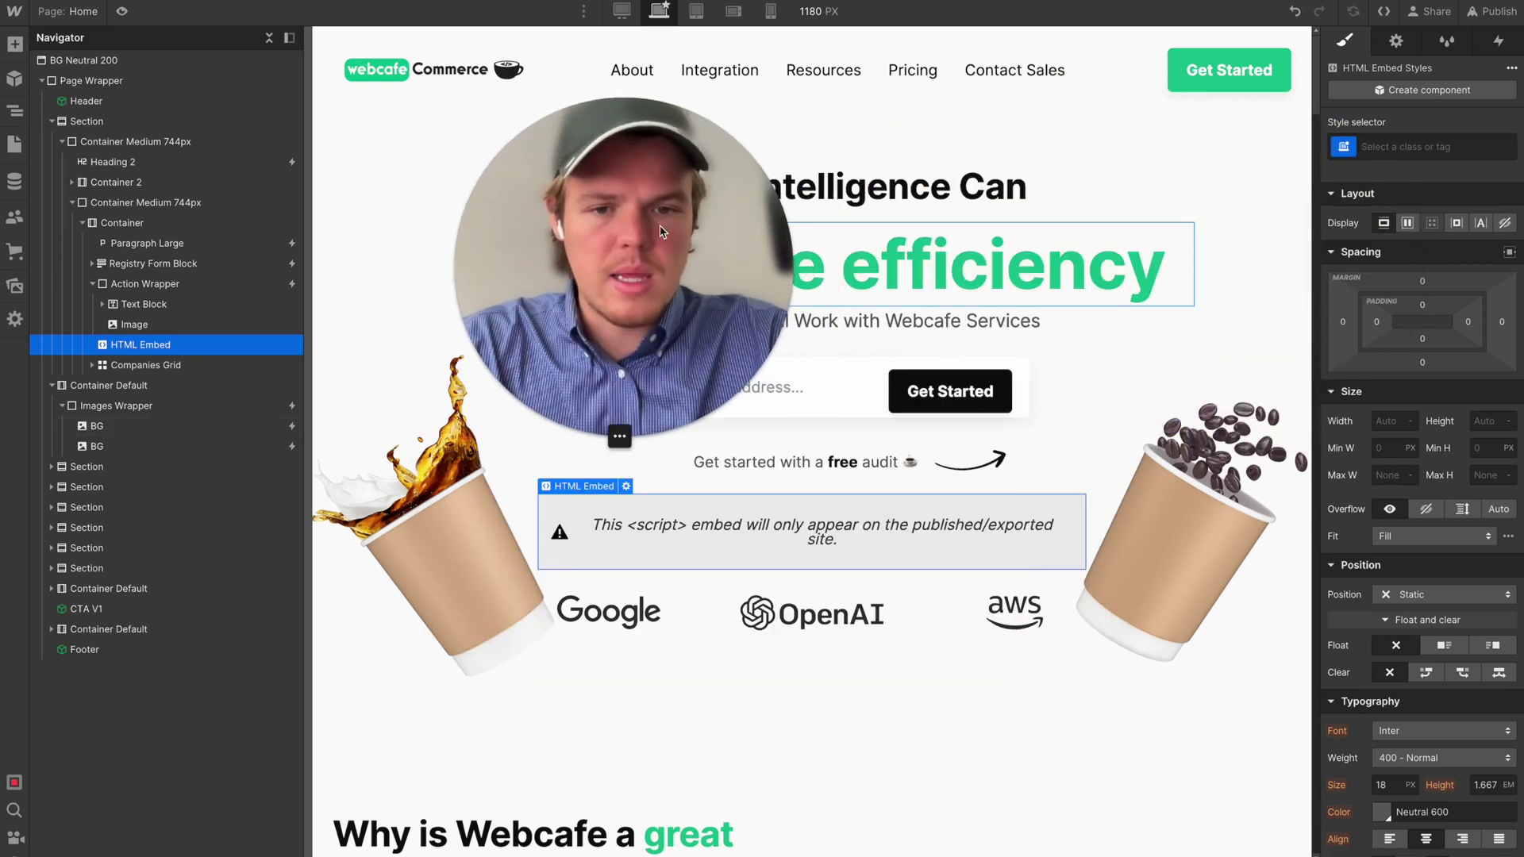
left_click_drag(677, 198, 242, 222)
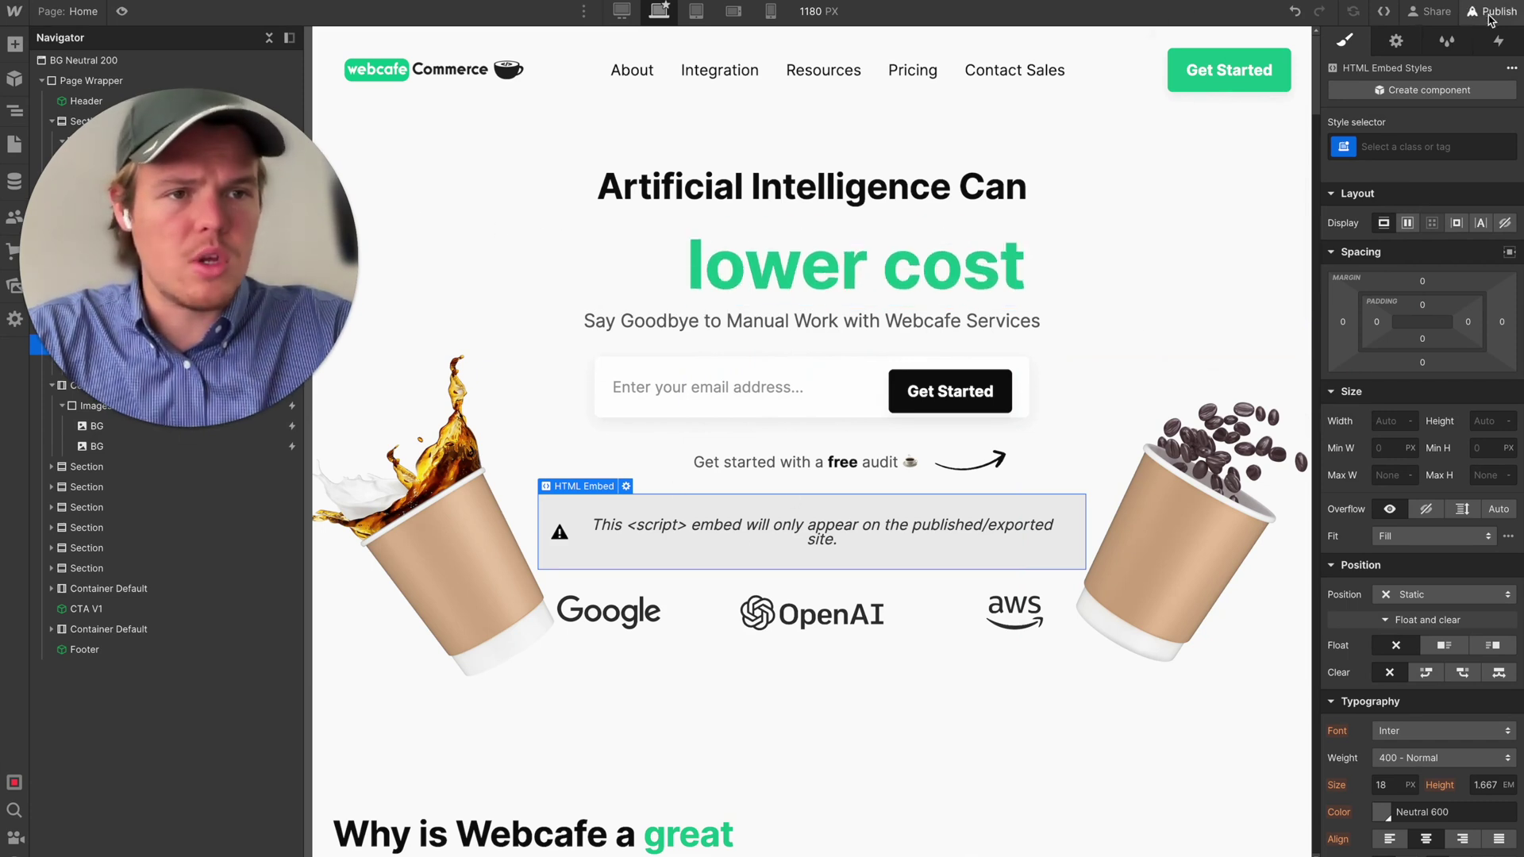
Publish the Webcafe site to the selected domains
left_click(1489, 19)
left_click(1424, 303)
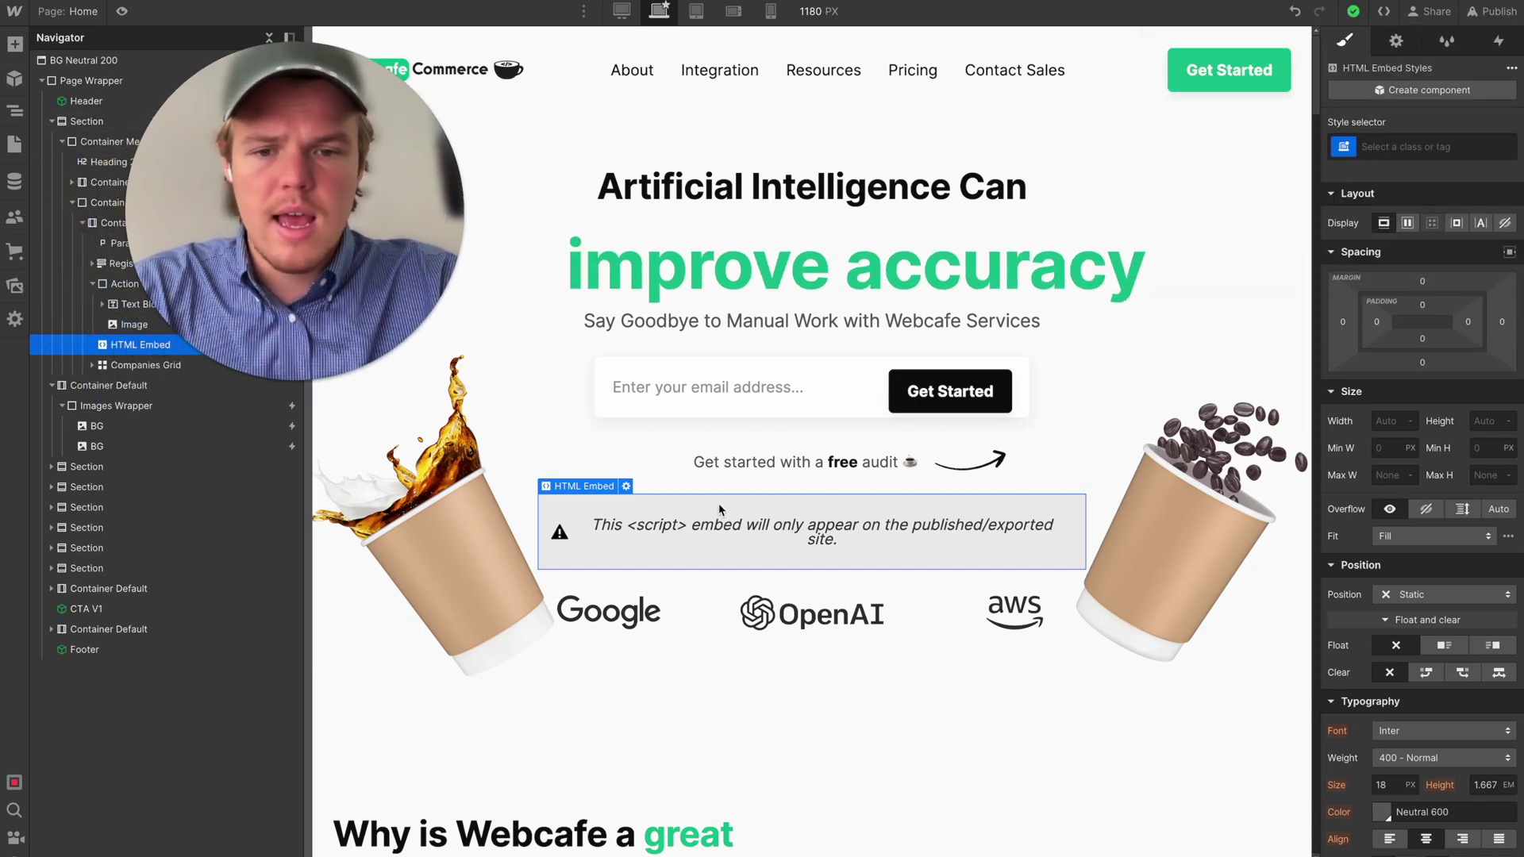
scroll(719, 508, "down", 5)
Scroll the published Webcafe homepage down to the embedded webcafe.ai chat widget
scroll(735, 520, "up", 5)
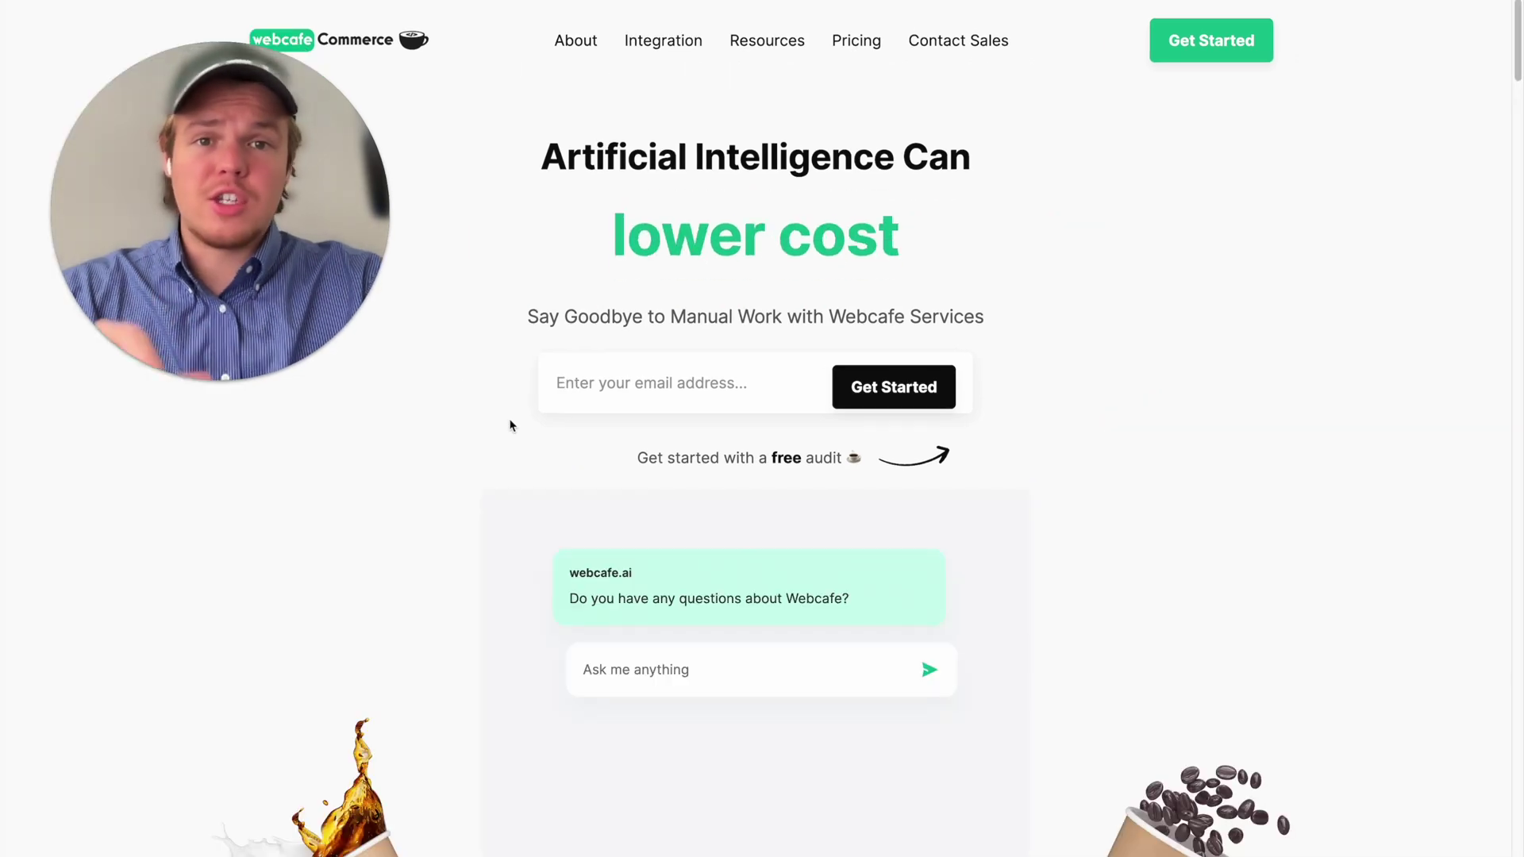
scroll(517, 436, "down", 3)
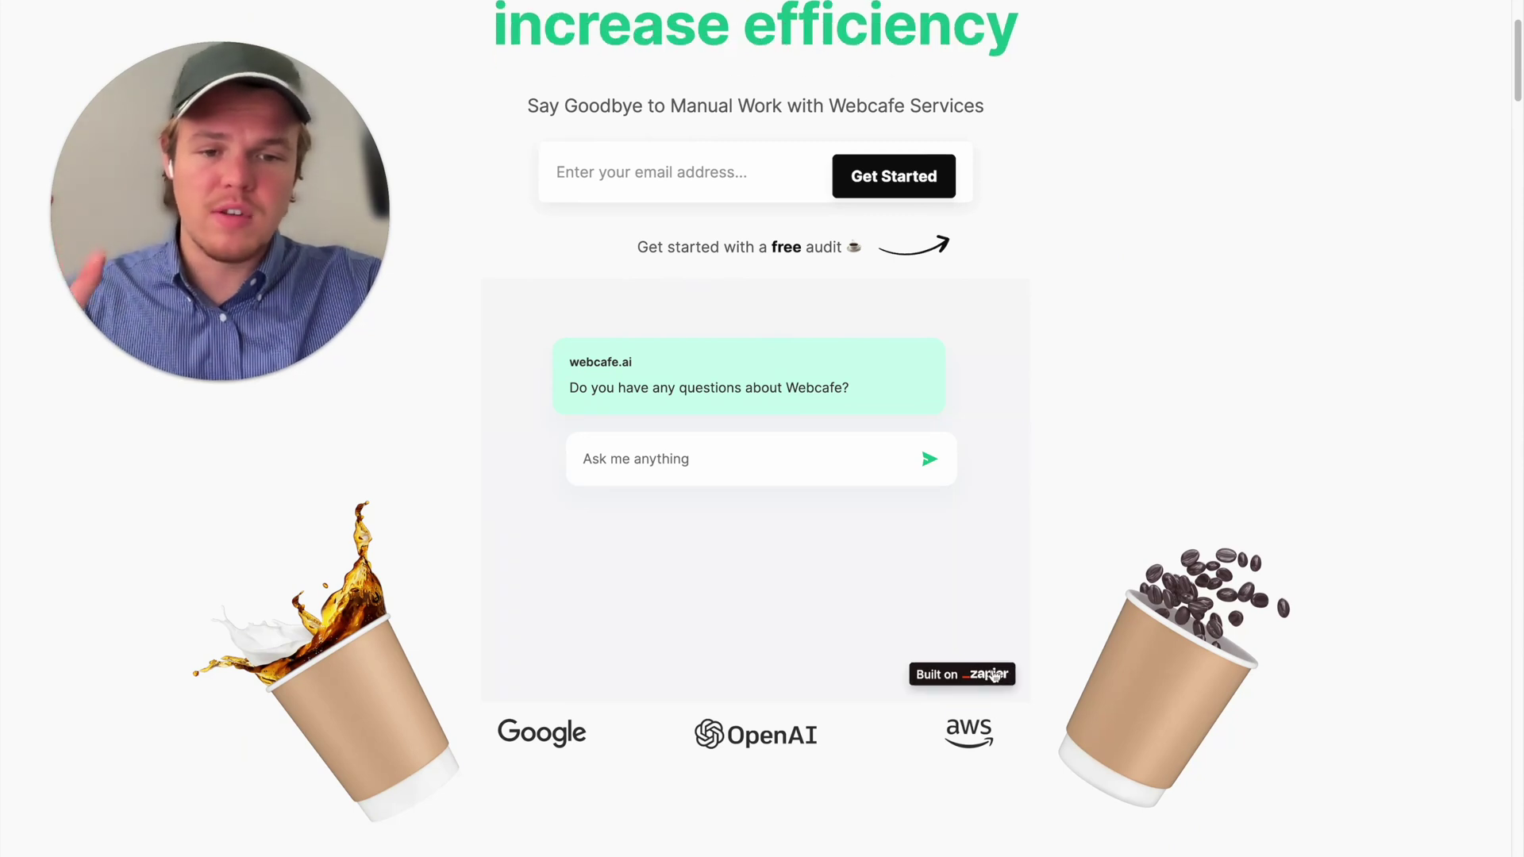
scroll(969, 534, "up", 1)
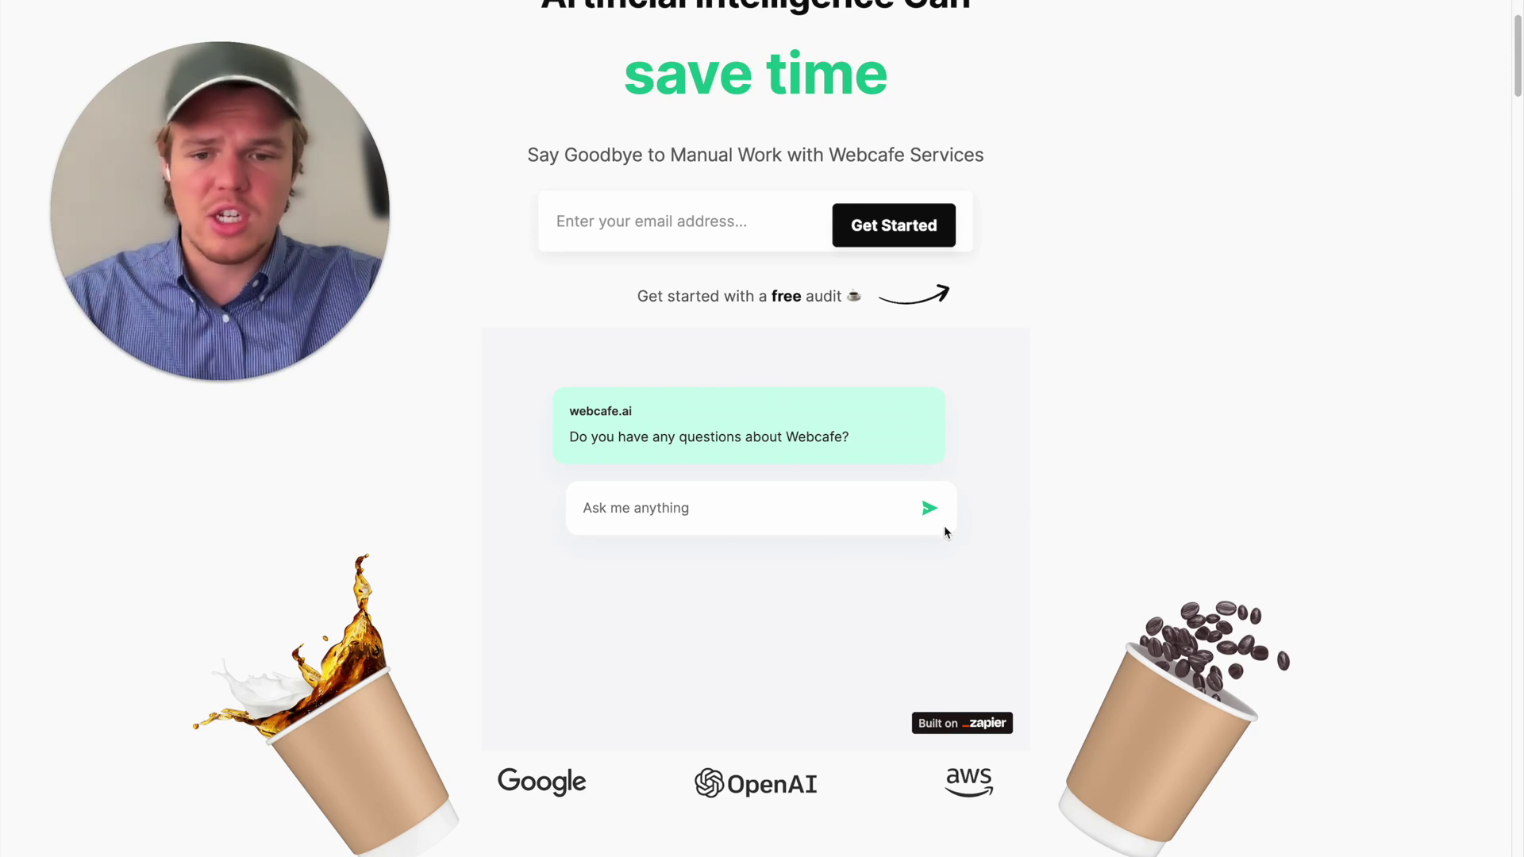
scroll(944, 527, "down", 2)
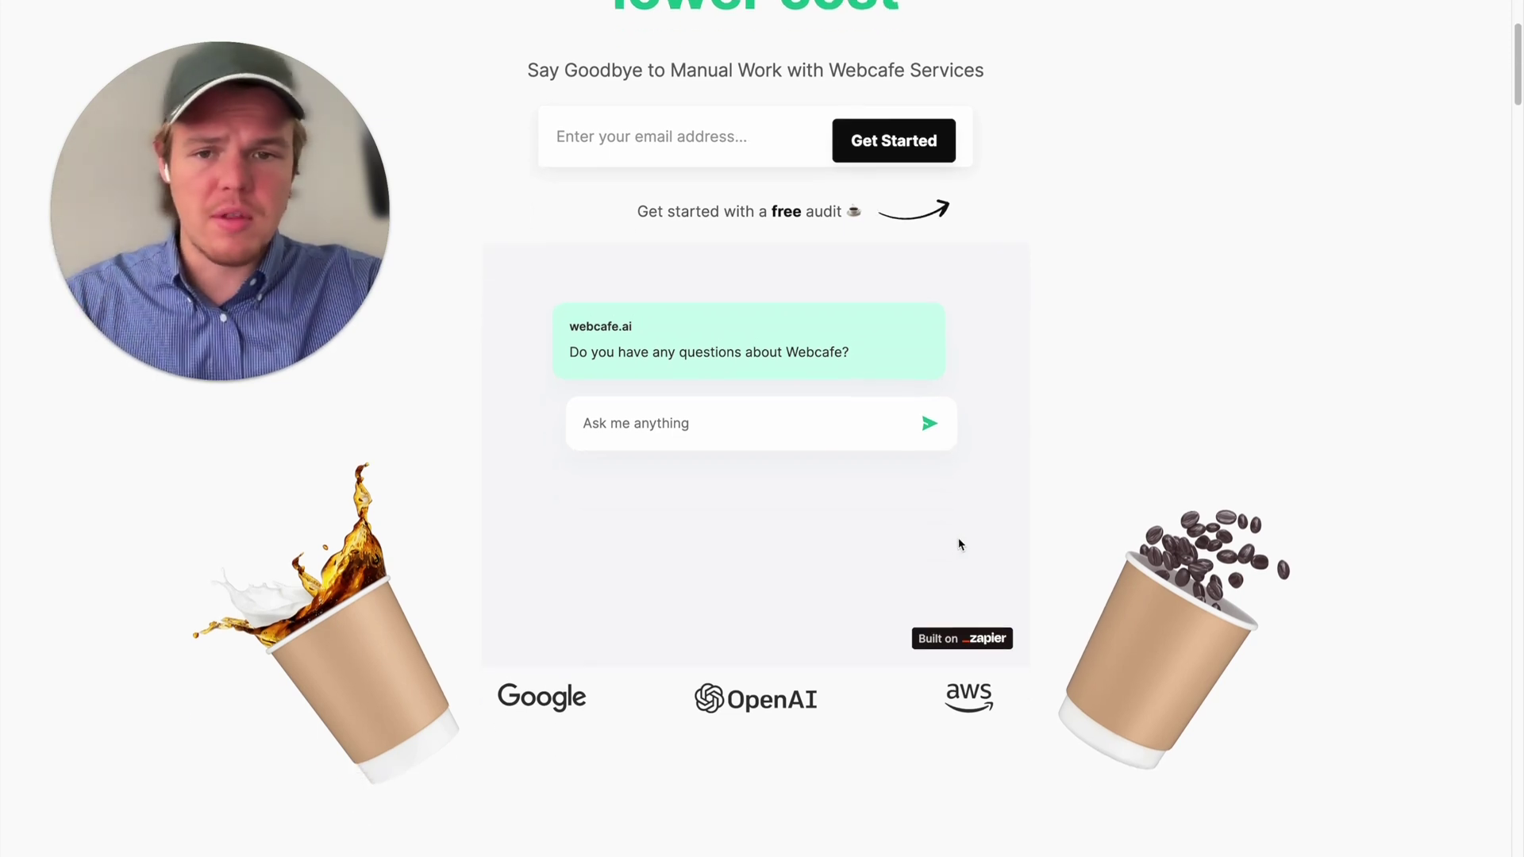
scroll(540, 393, "up", 4)
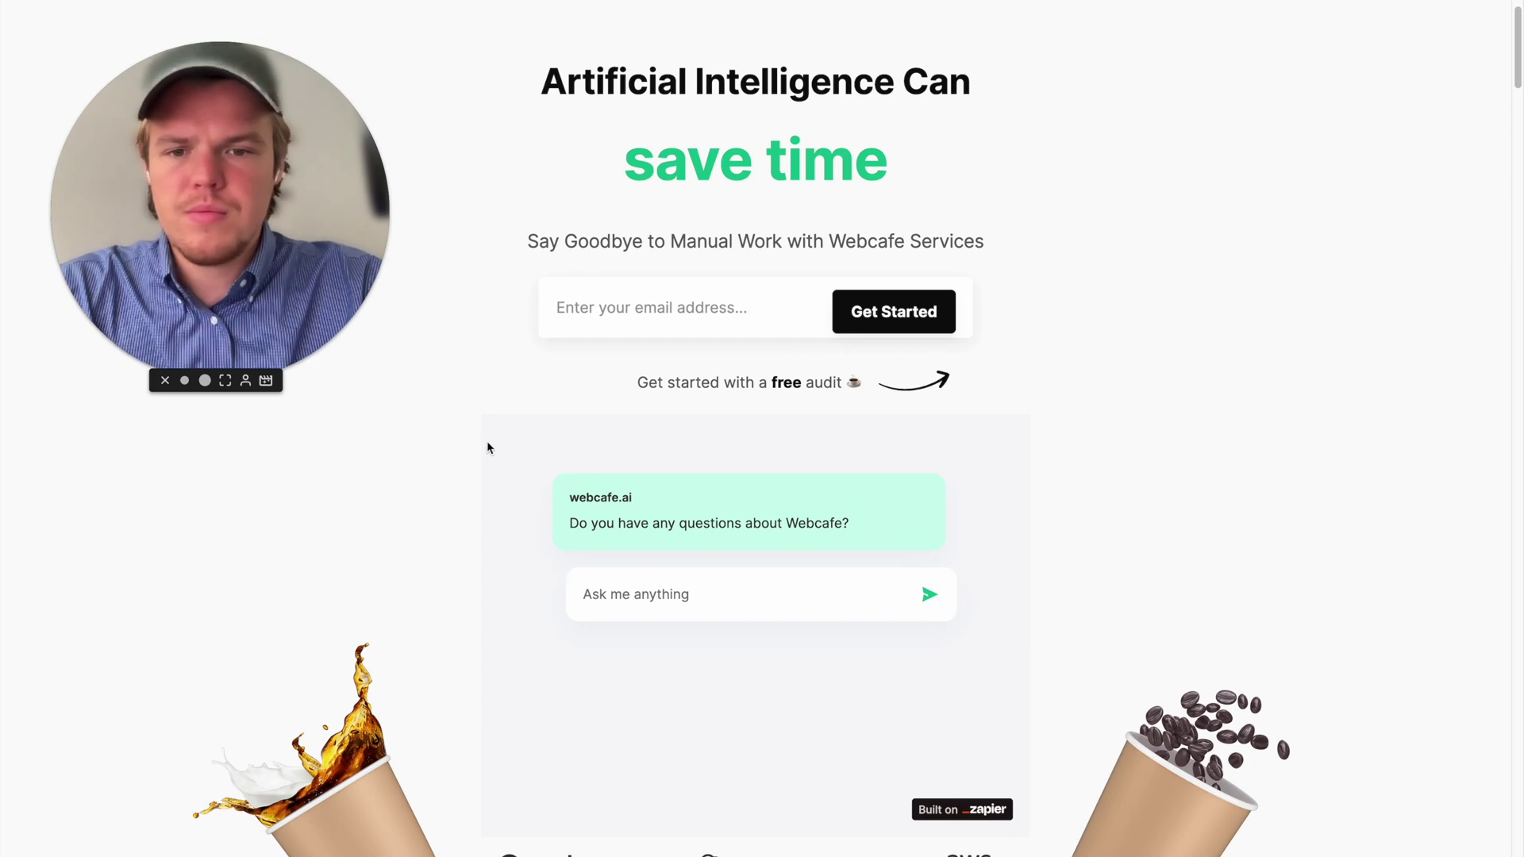
scroll(517, 515, "down", 1)
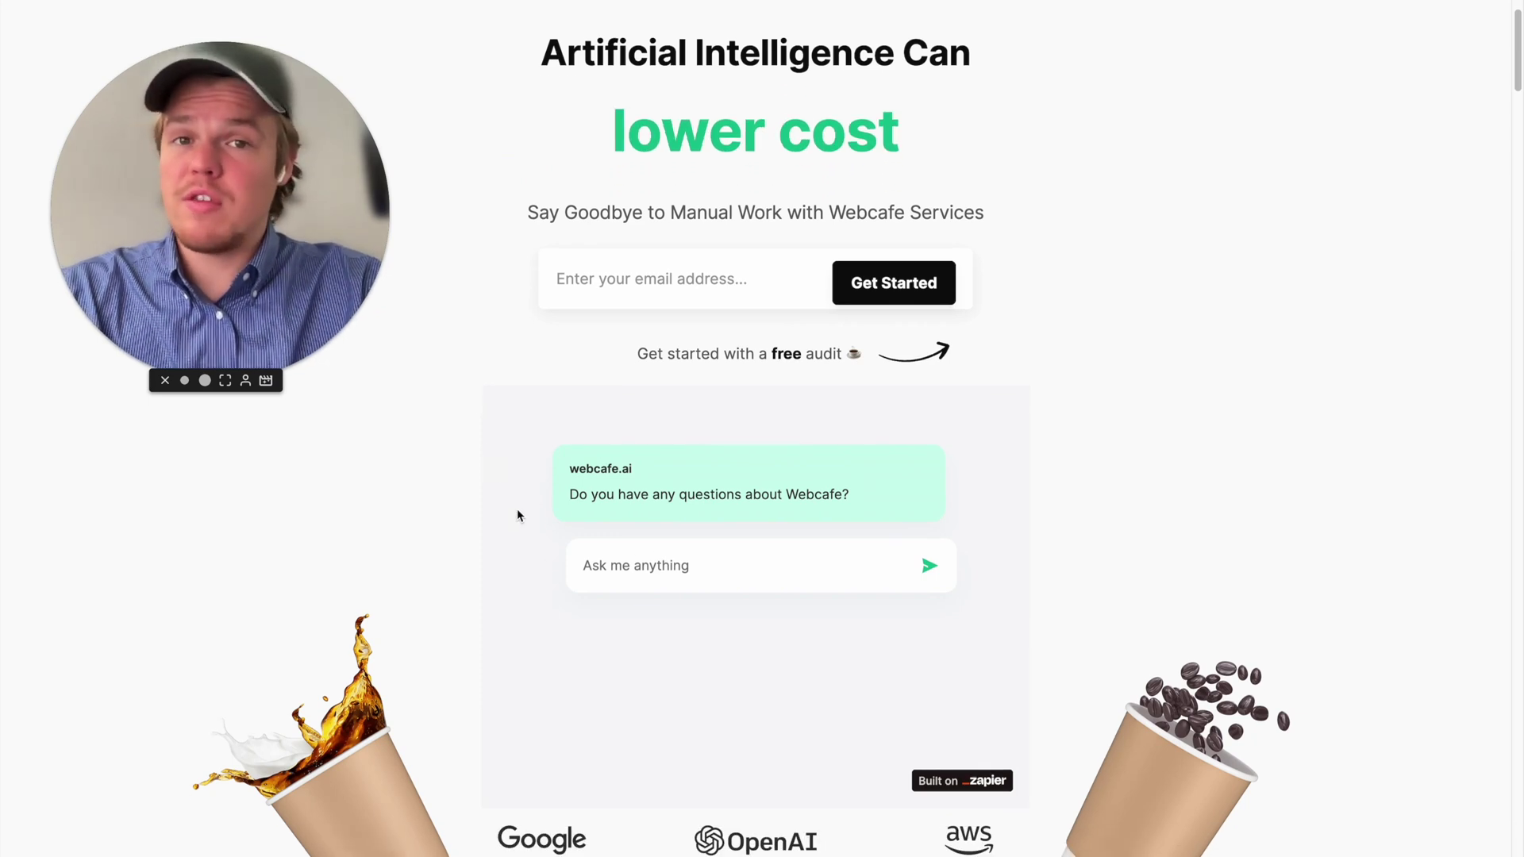
Ask the embedded chatbot 'what are you' and read its reply
scroll(517, 516, "down", 1)
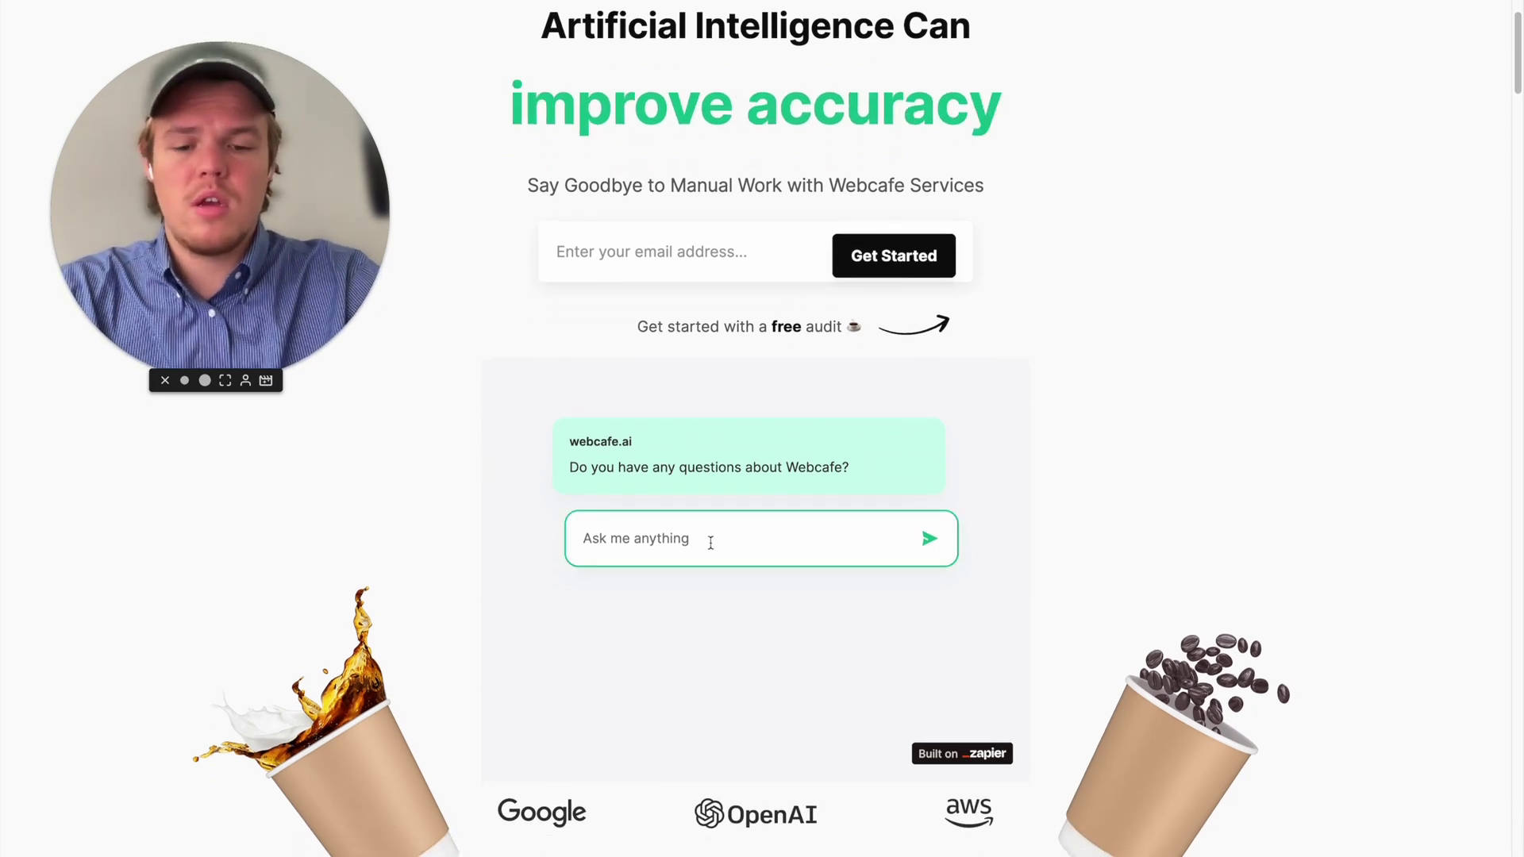
type("what a")
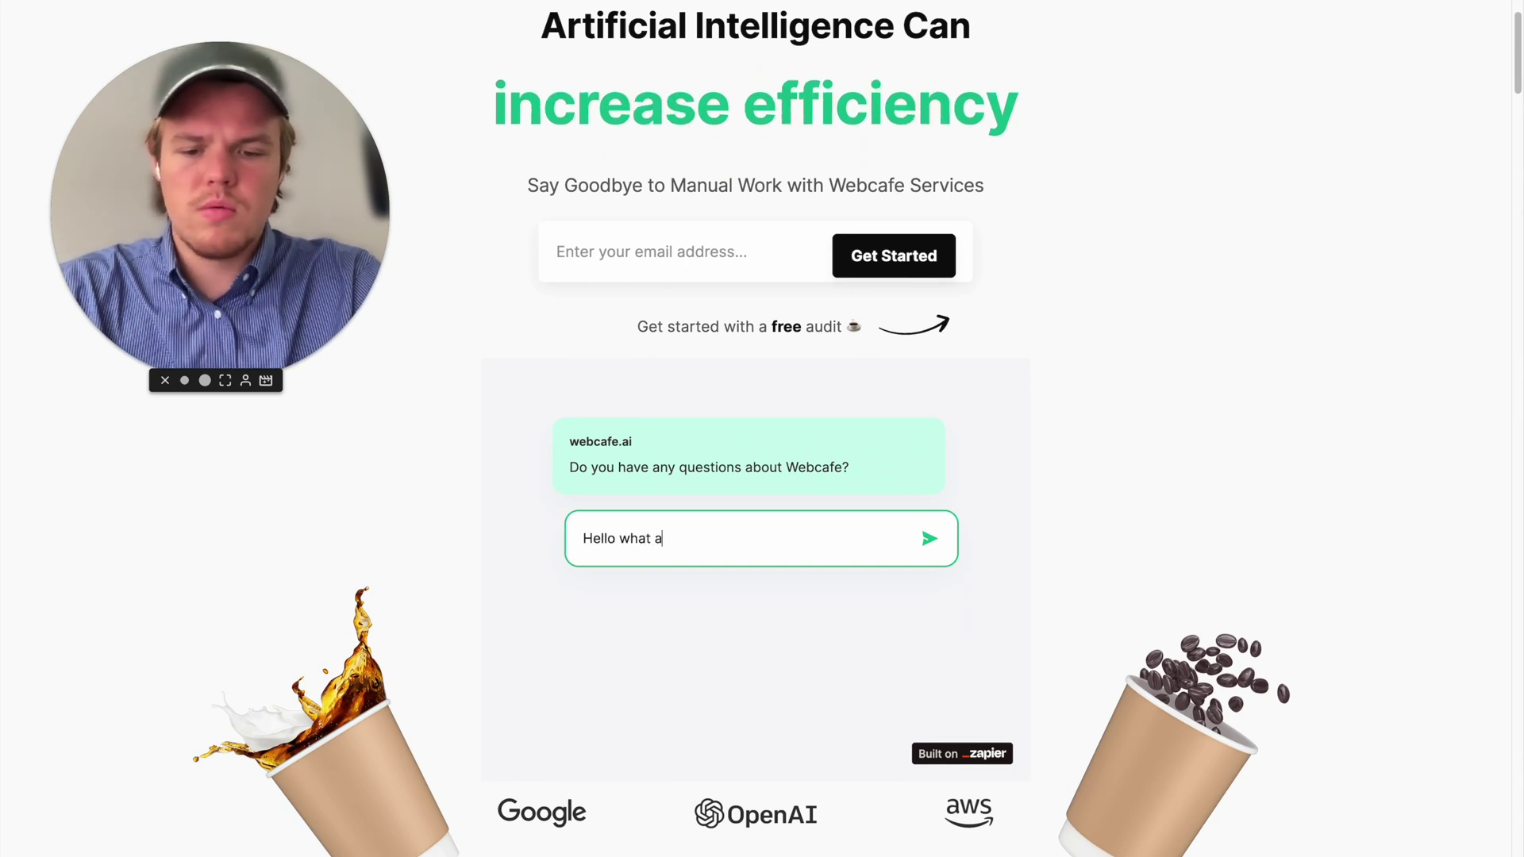
type("re you")
key("Return")
scroll(784, 530, "down", 1)
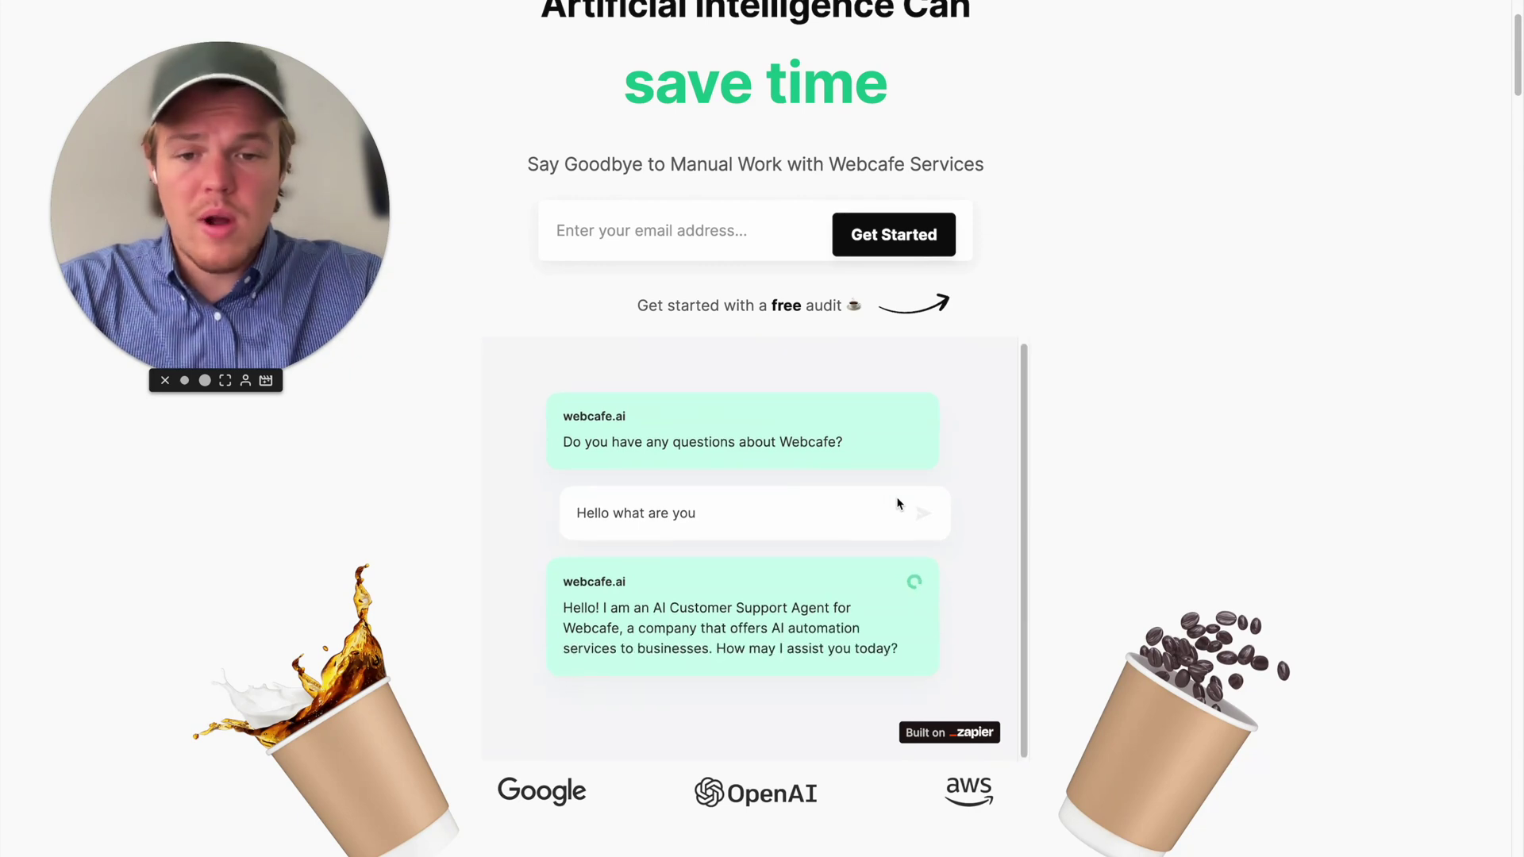
scroll(897, 503, "down", 4)
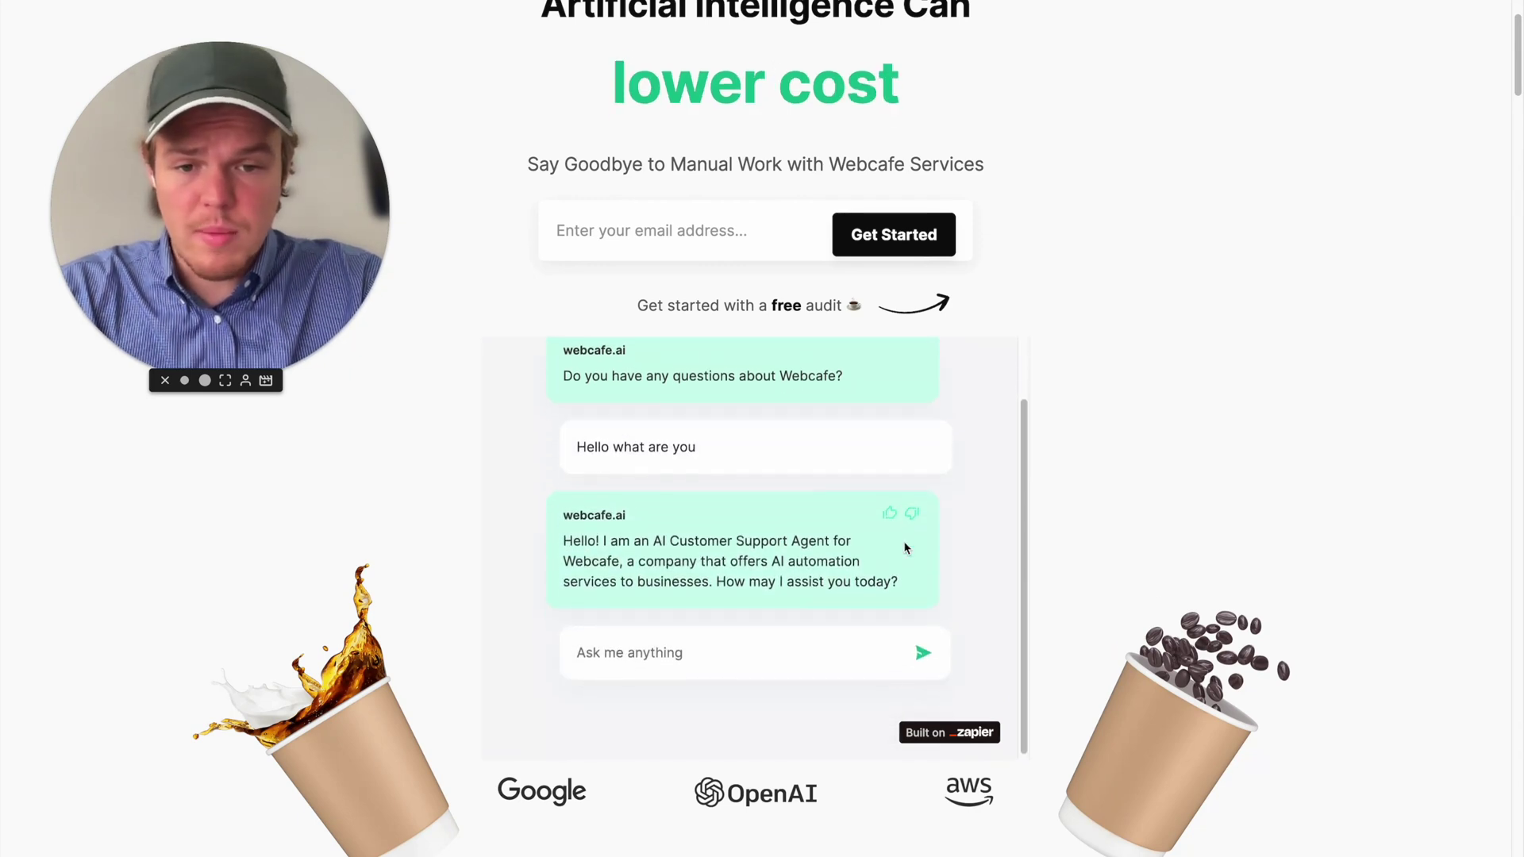
scroll(899, 553, "down", 1)
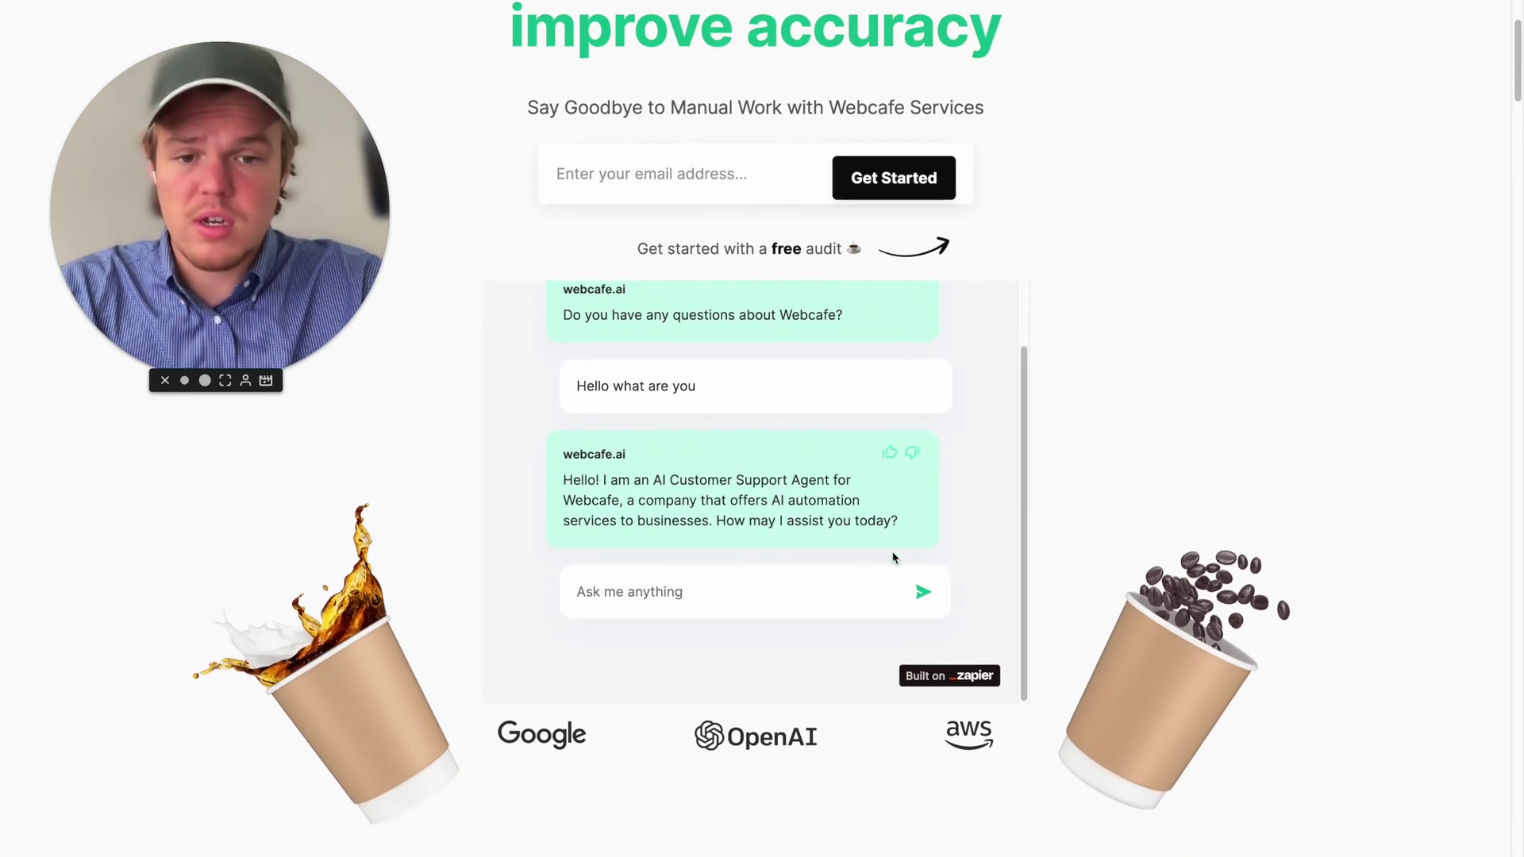
Send 'I want to contact an agent' and review the chatbot's answer with the support contact
left_click(833, 589)
type("I want to ")
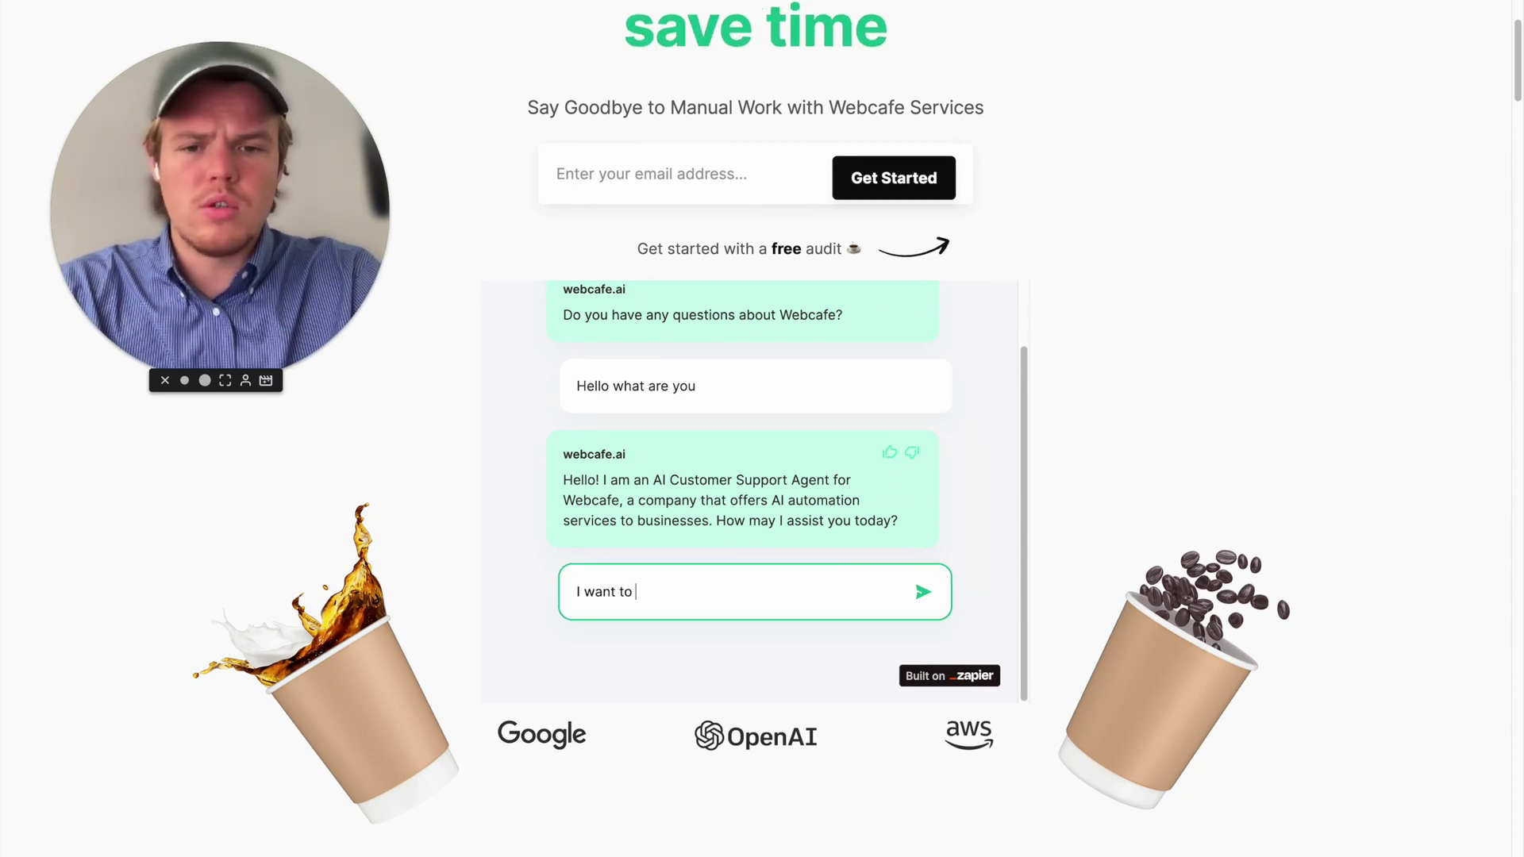
type("contact an ")
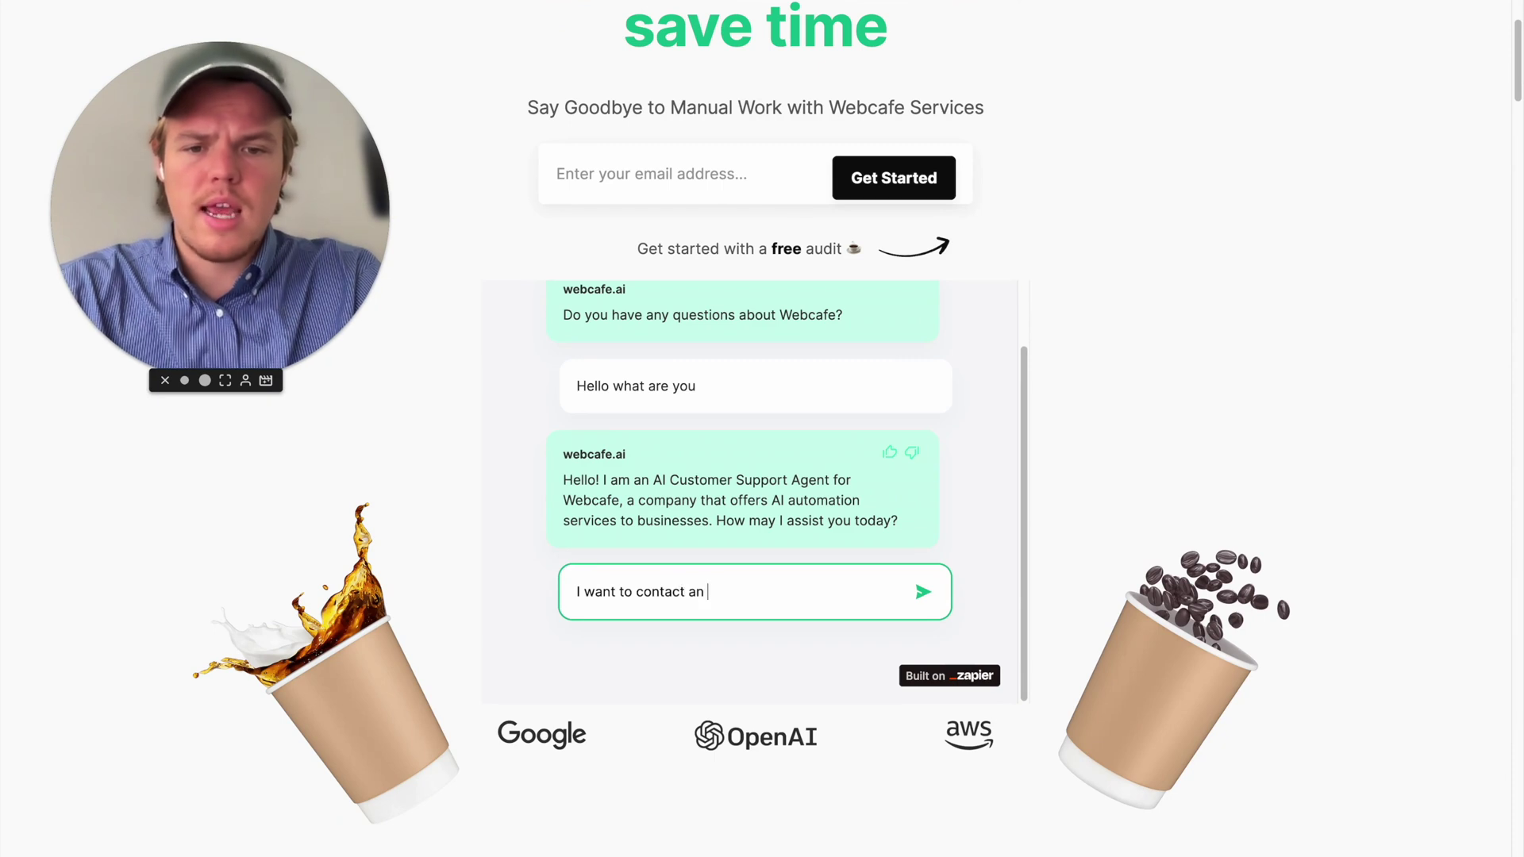
type("agent")
key("Return")
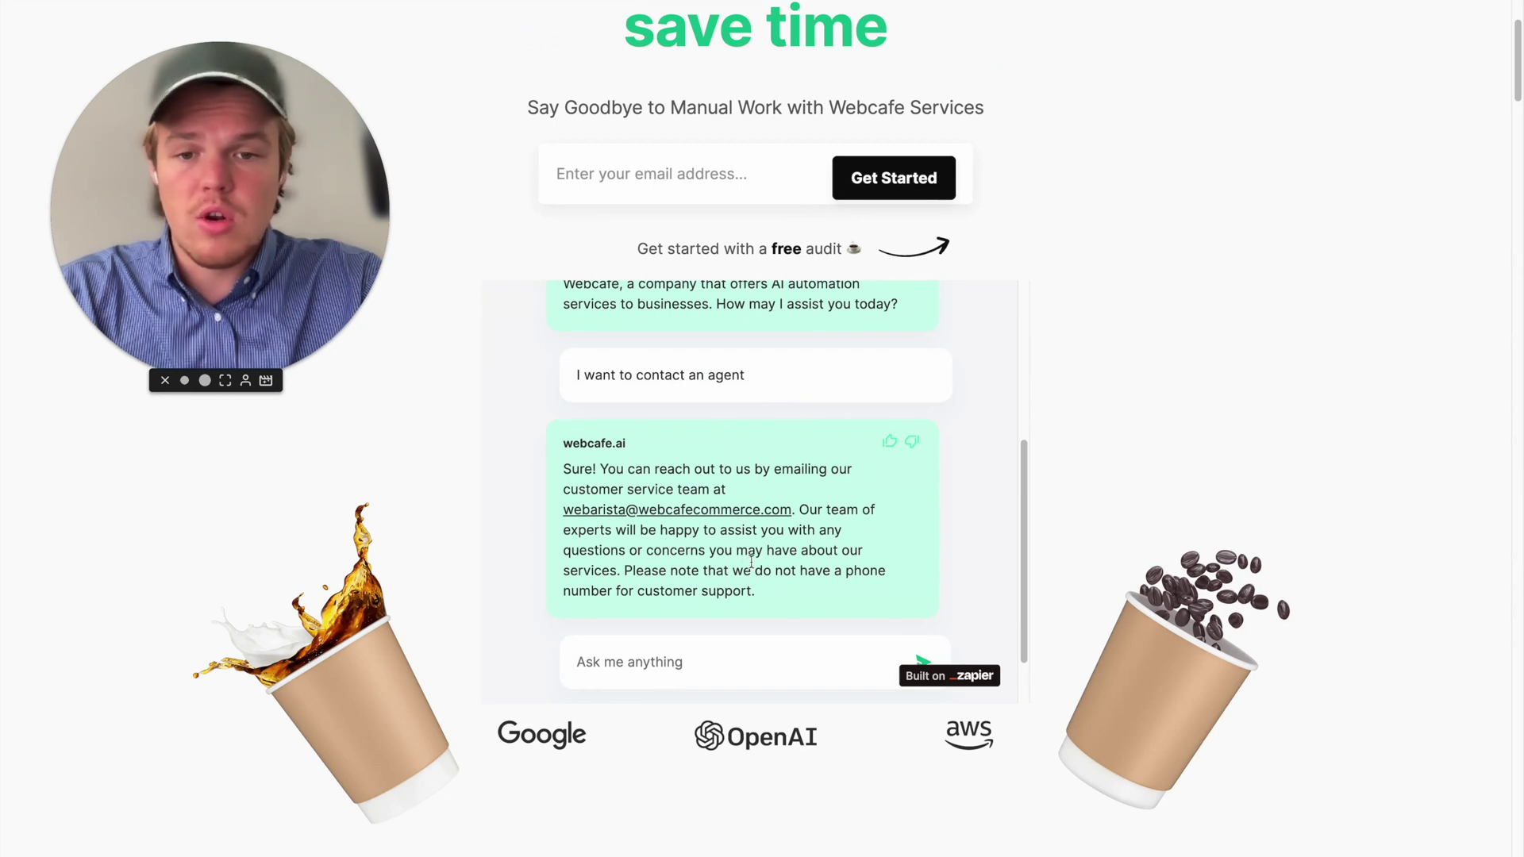
scroll(751, 562, "up", 3)
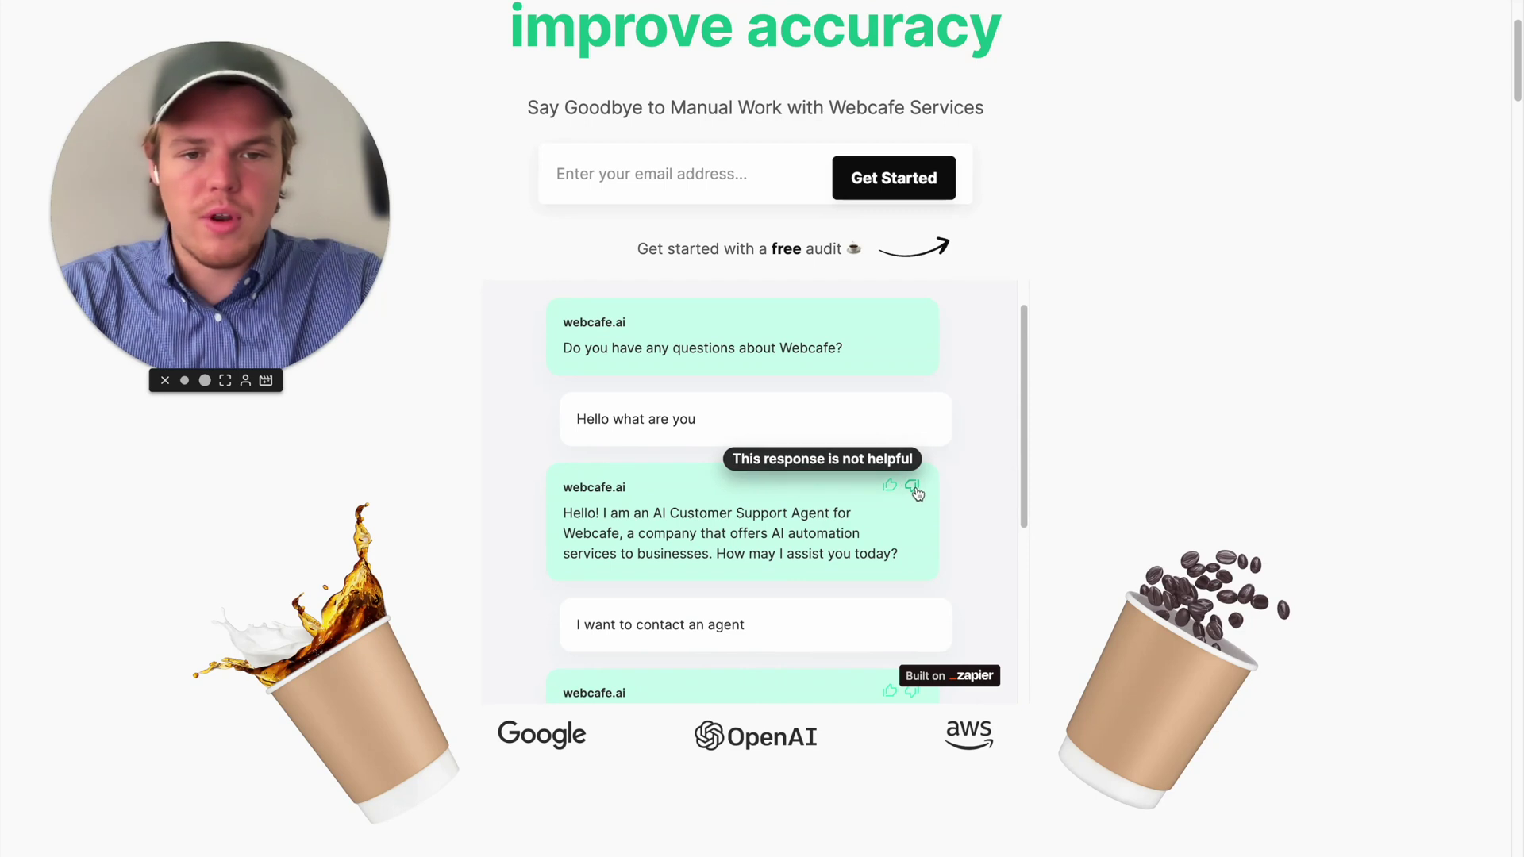
scroll(873, 496, "down", 5)
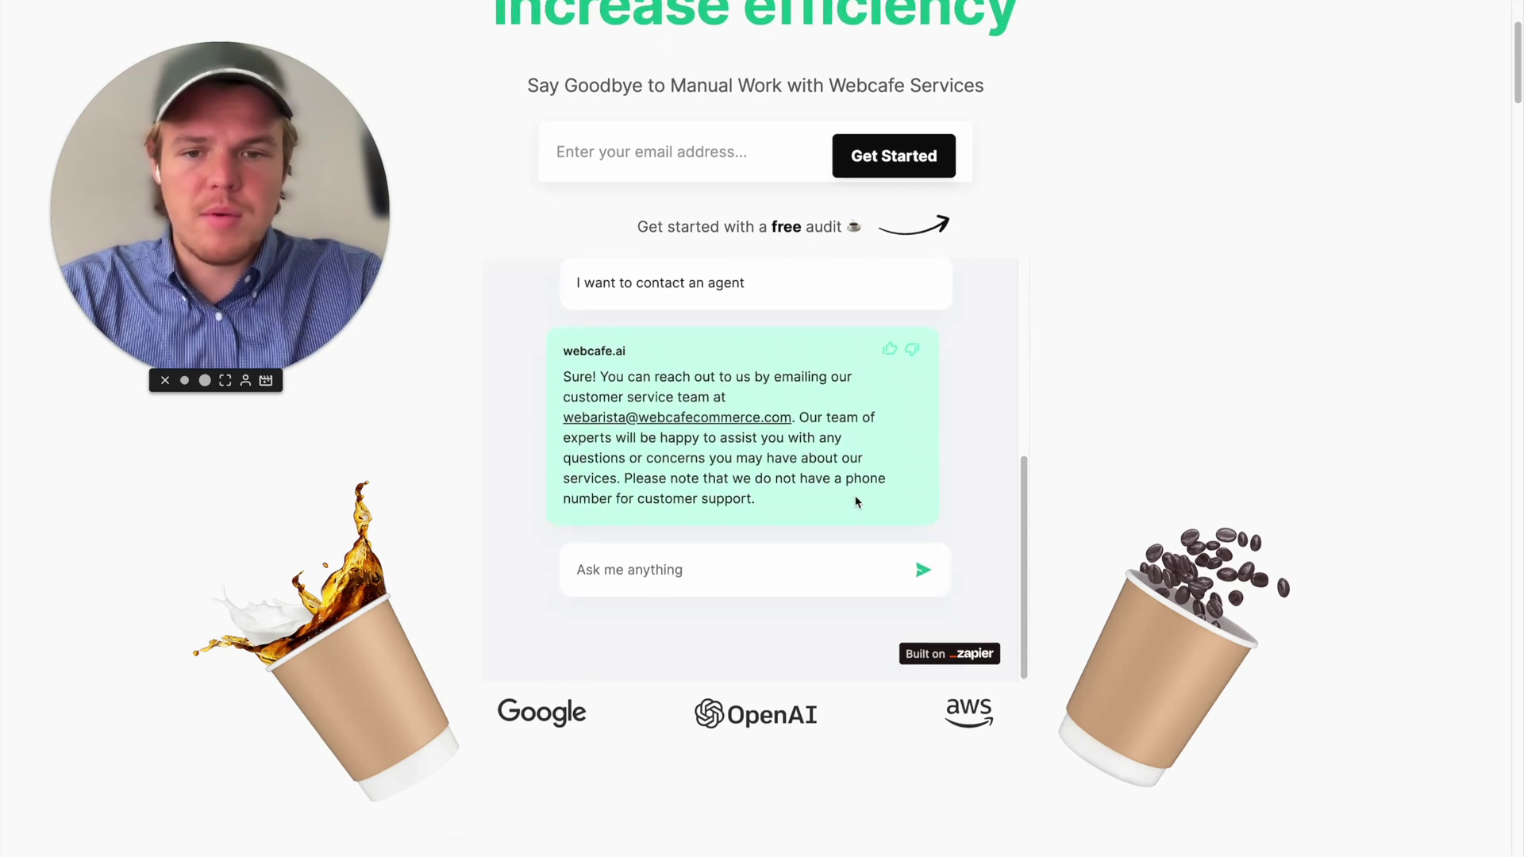
scroll(856, 501, "down", 2)
scroll(860, 494, "up", 5)
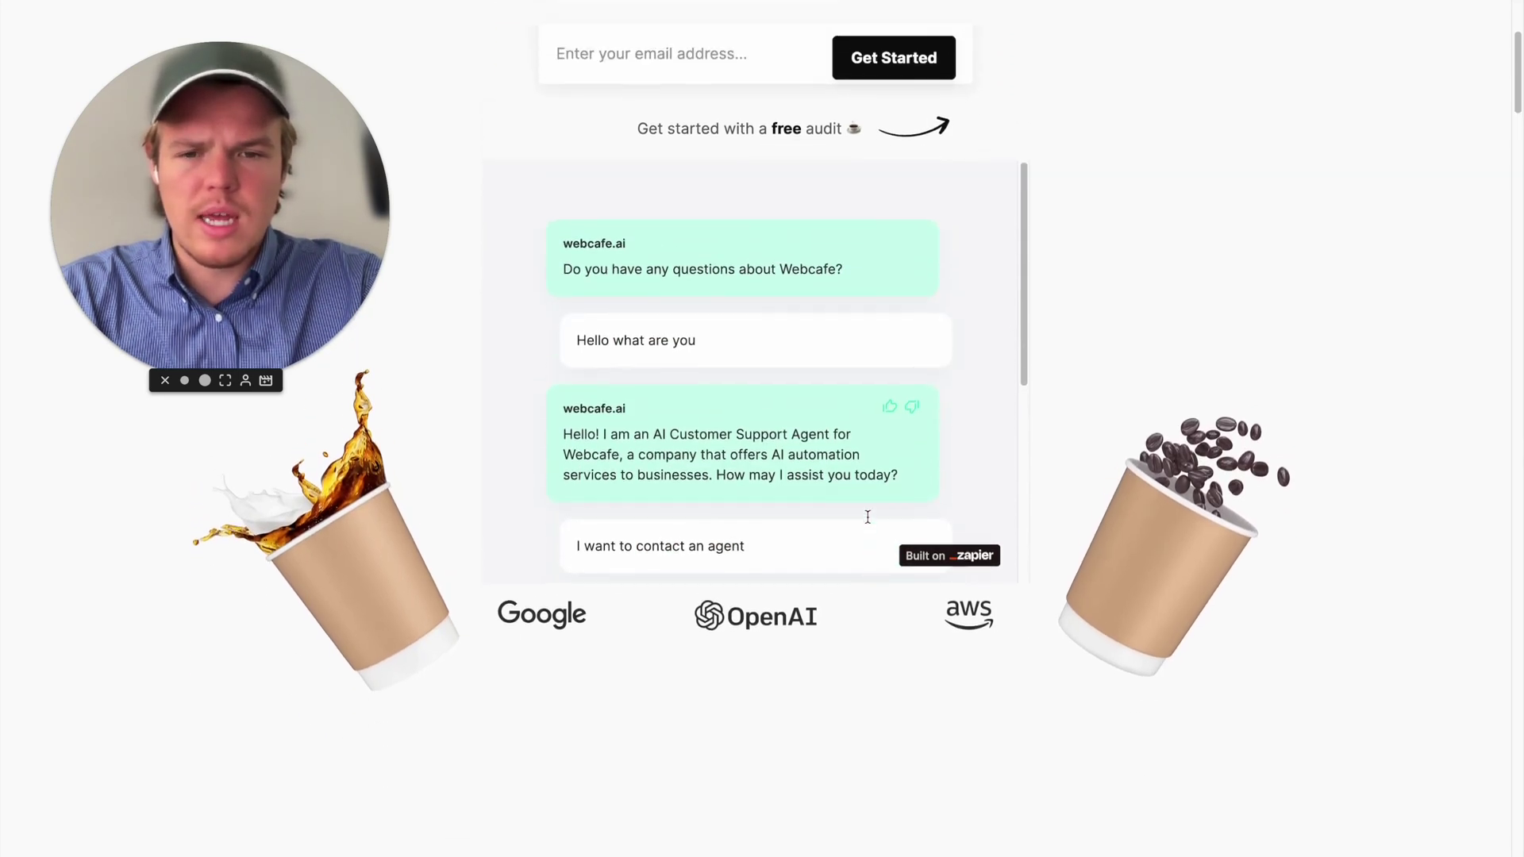
scroll(921, 516, "up", 3)
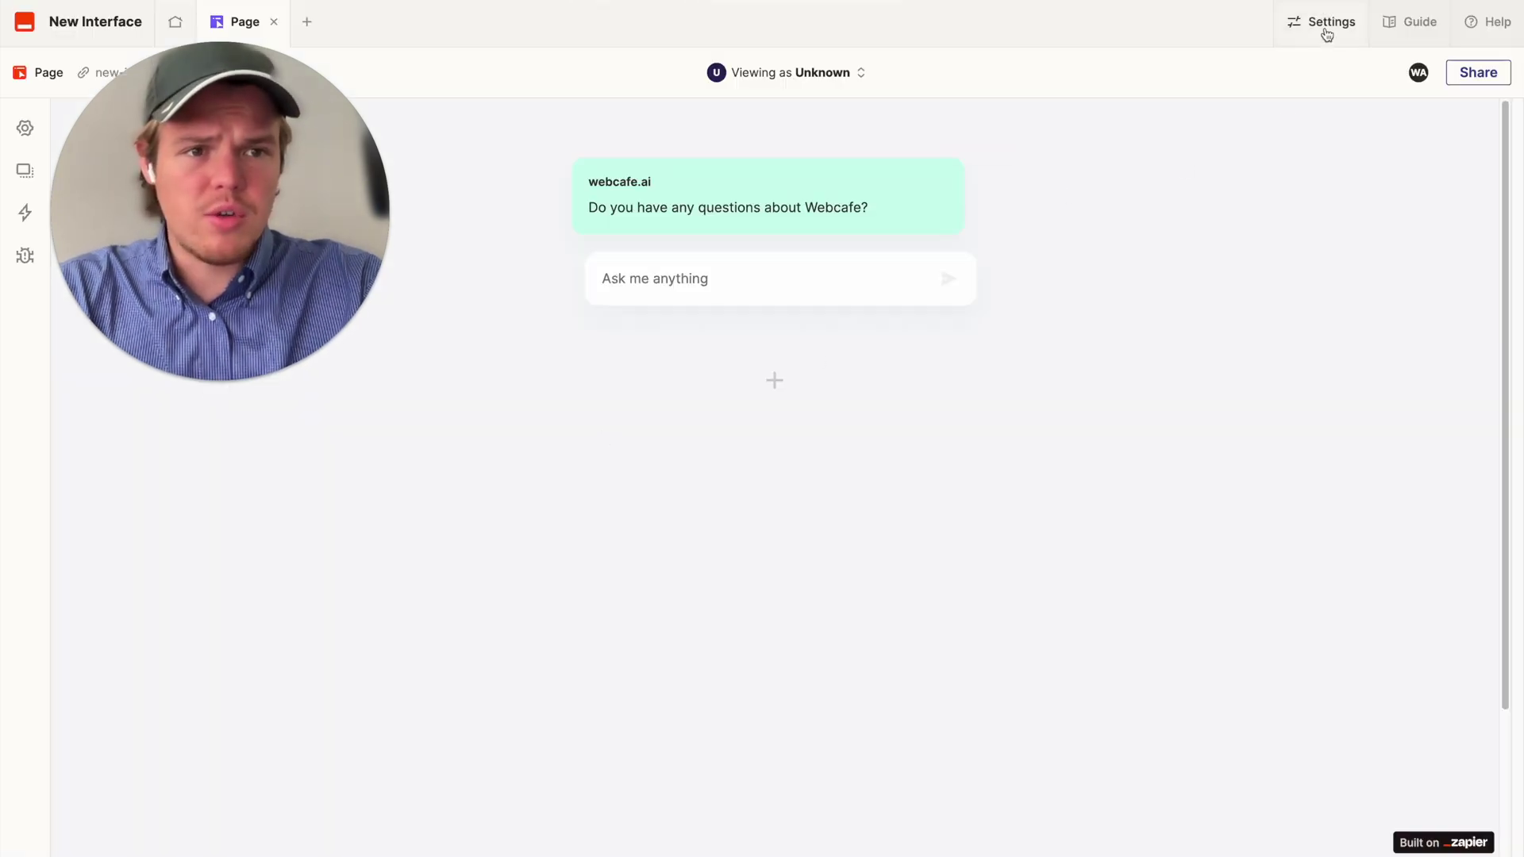
Switch the 'Built on Zapier' label Off under Settings > Branding, then go back to the Interface overview
left_click(1323, 26)
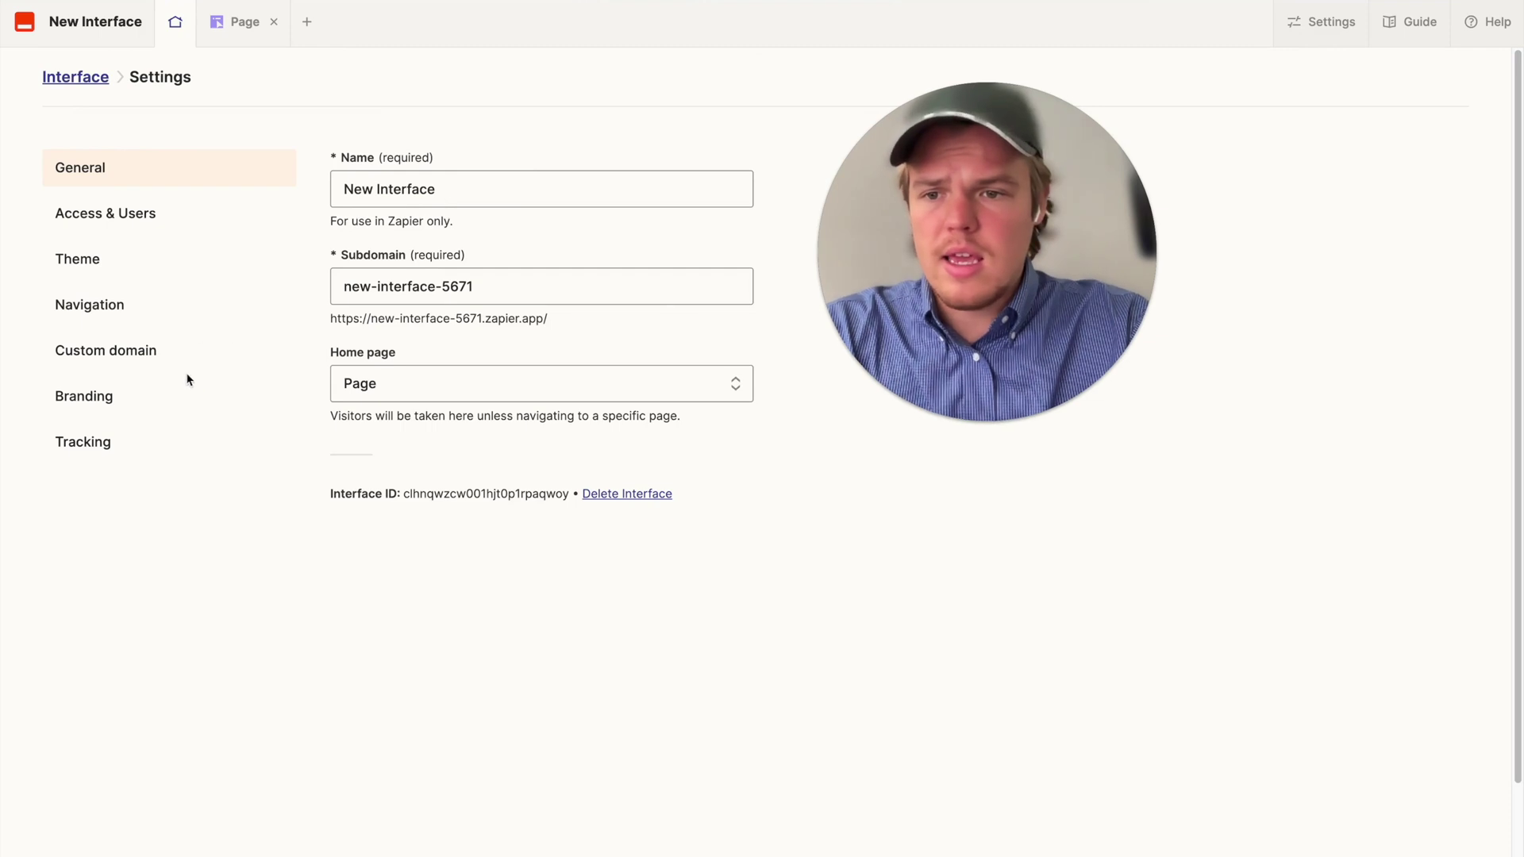
left_click(112, 399)
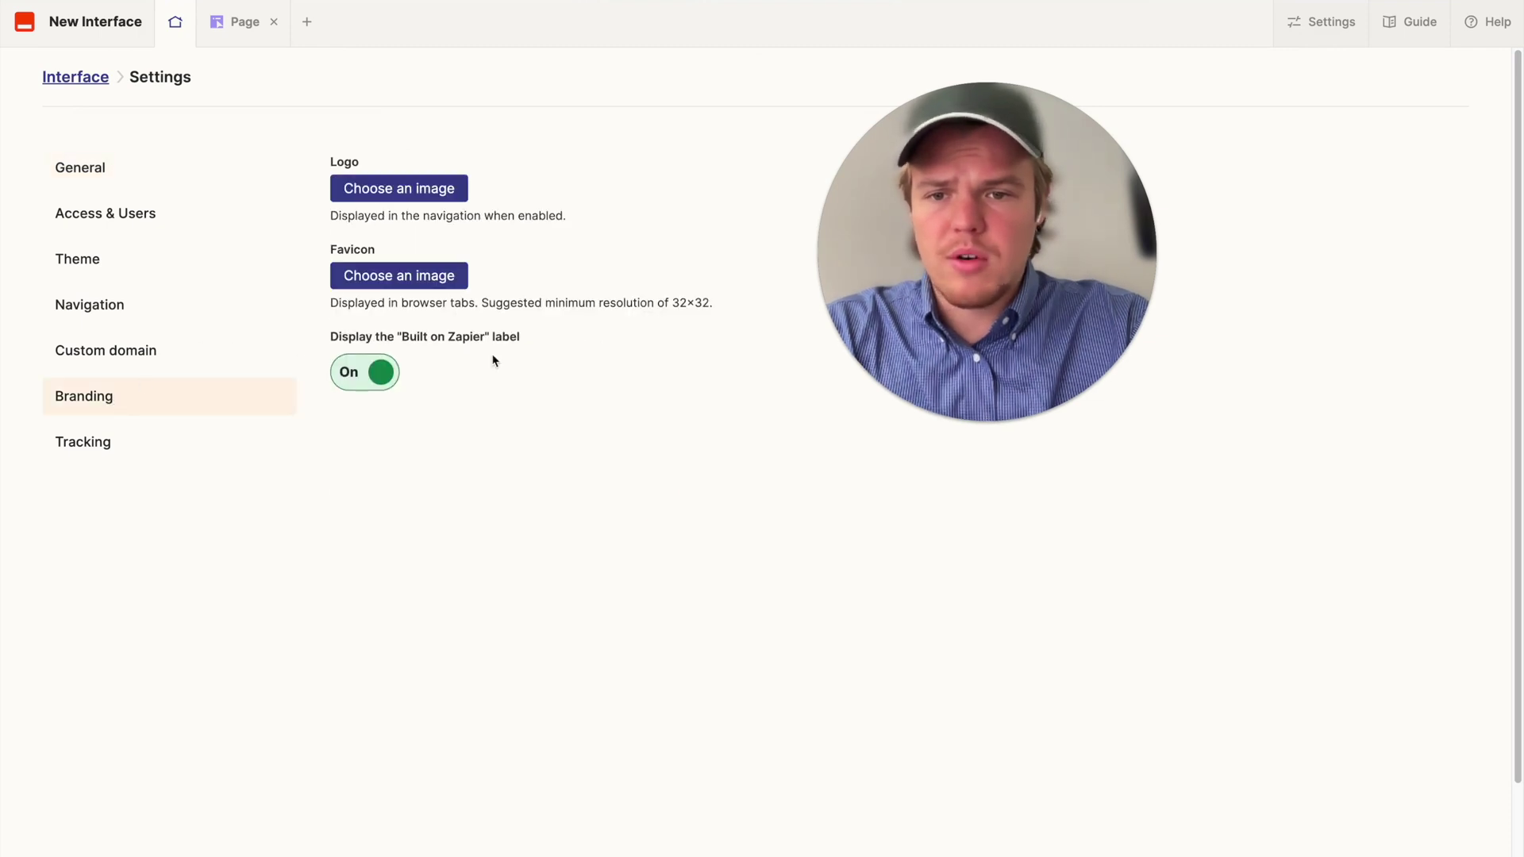
left_click(371, 372)
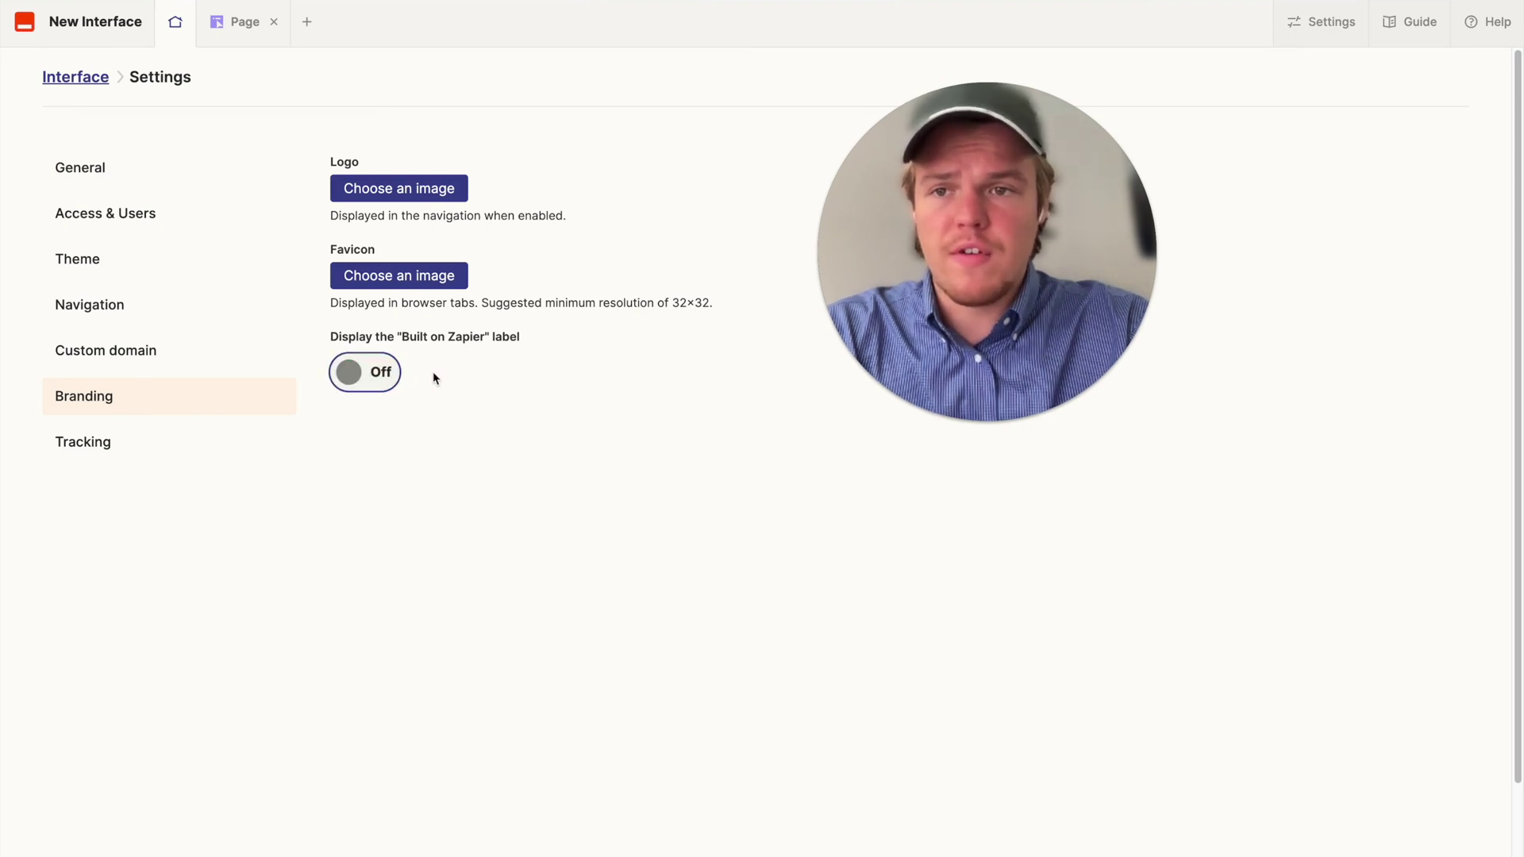
left_click(99, 82)
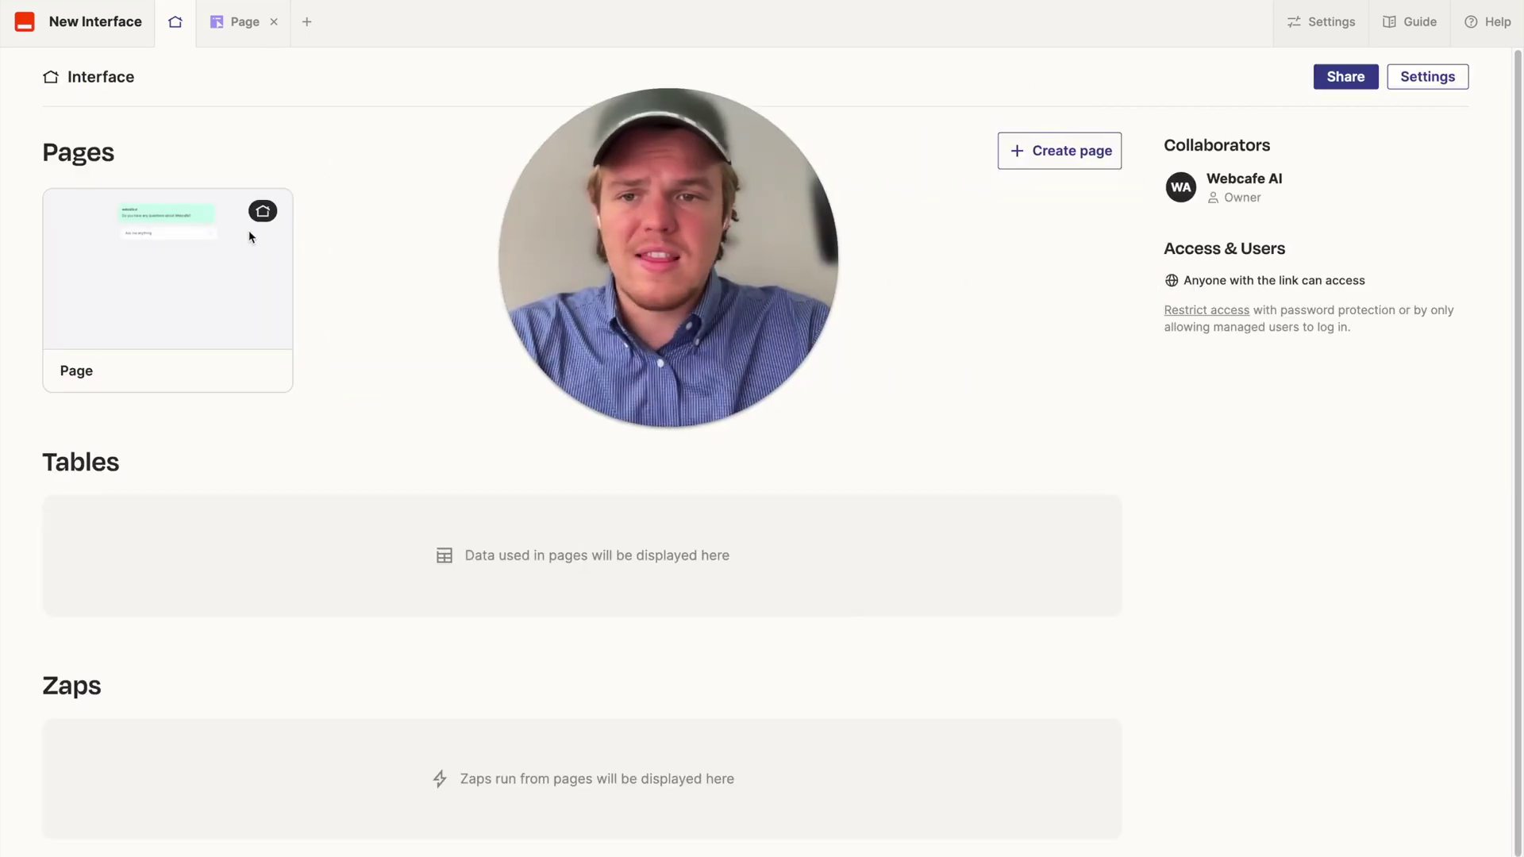
Change the embed frame height from 500px to 300px in the Share dialog's Embed tab
left_click(250, 236)
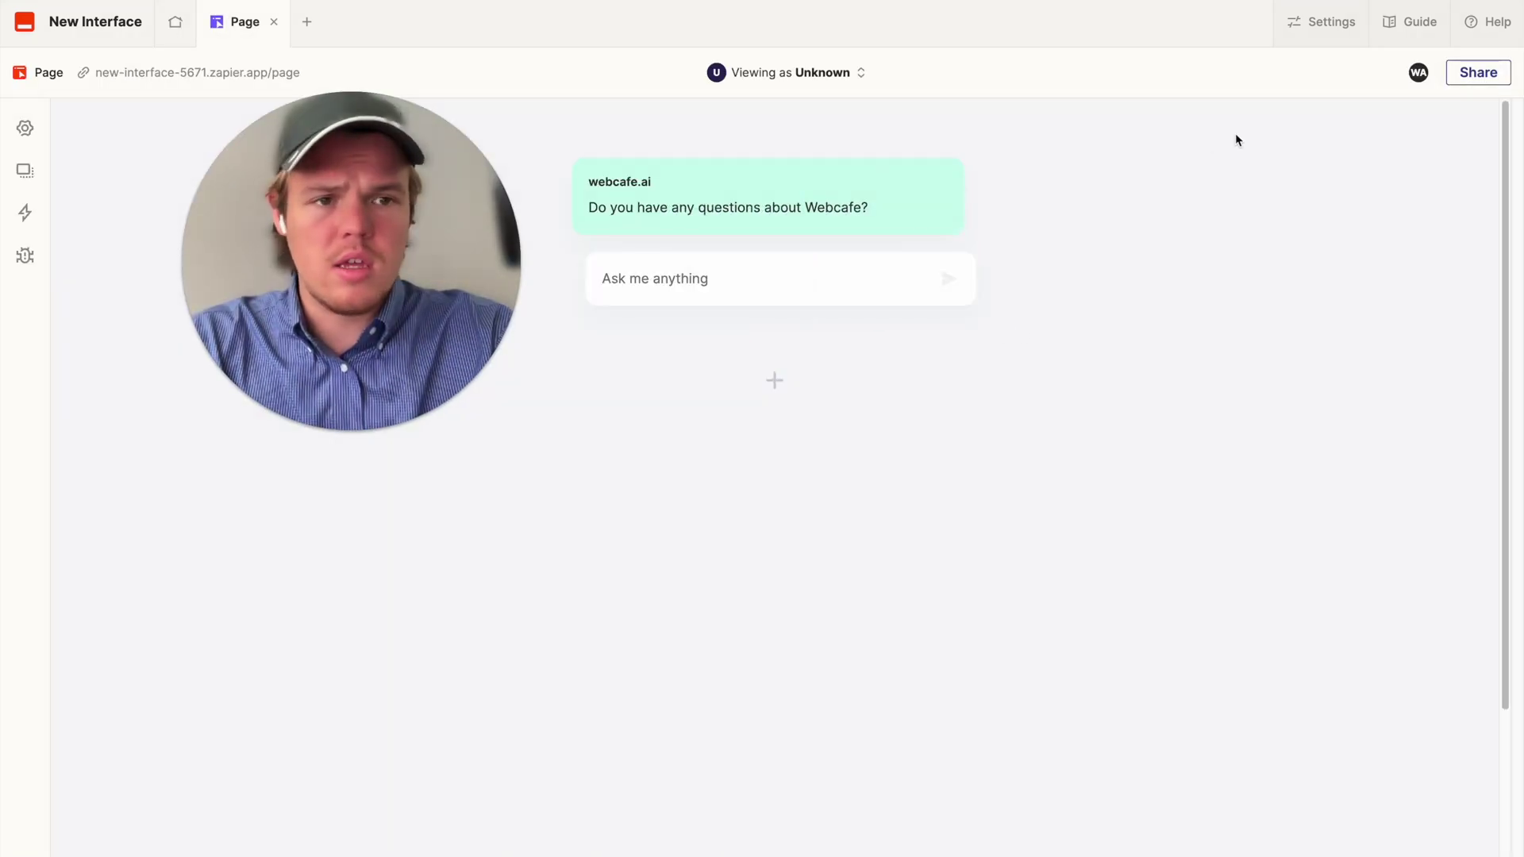
left_click(1478, 73)
left_click(686, 314)
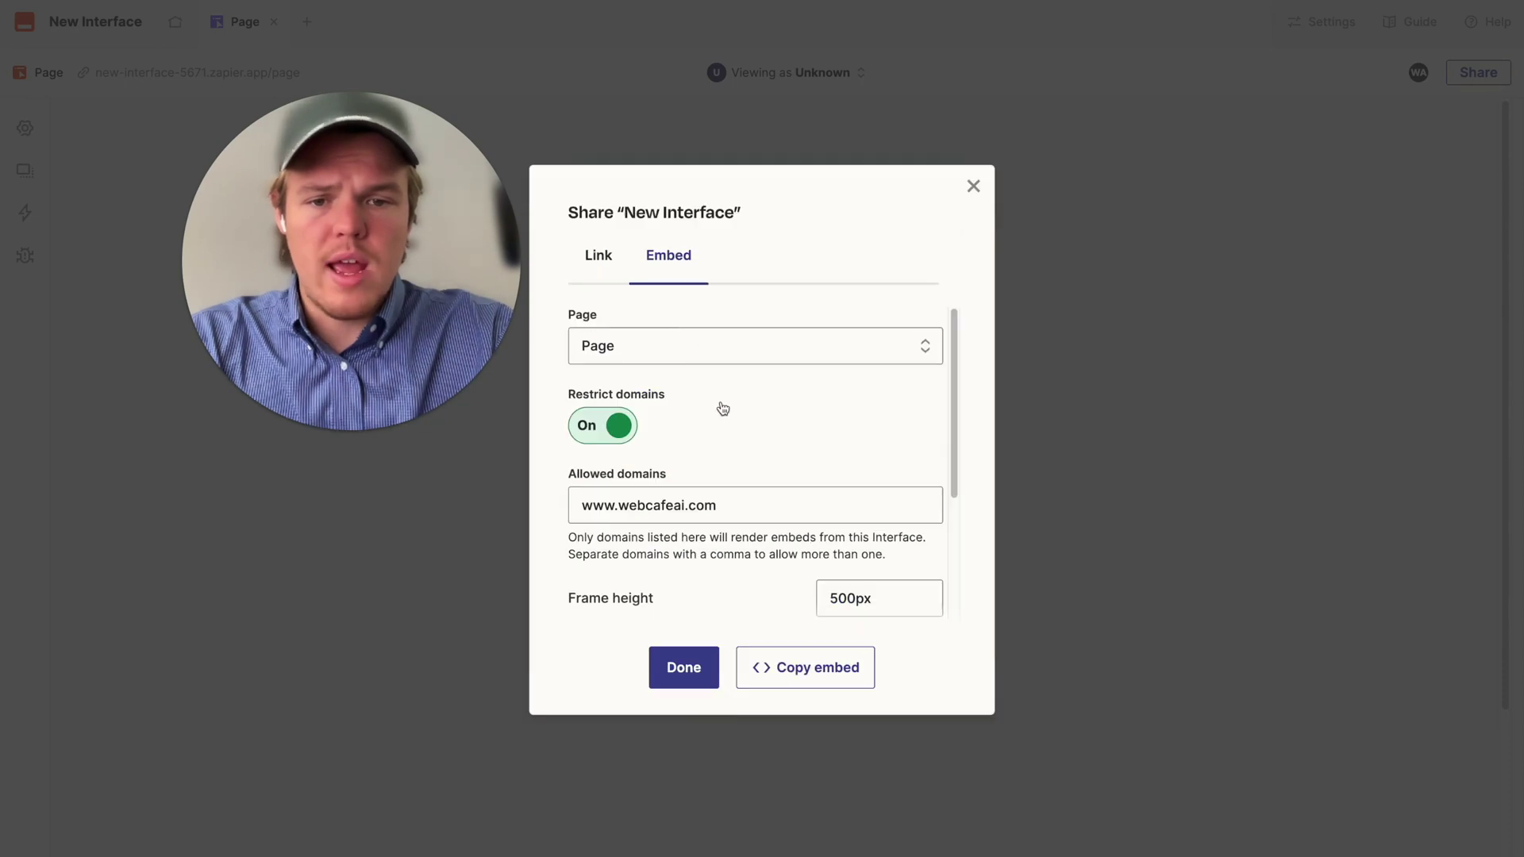
scroll(765, 482, "down", 3)
left_click(846, 419)
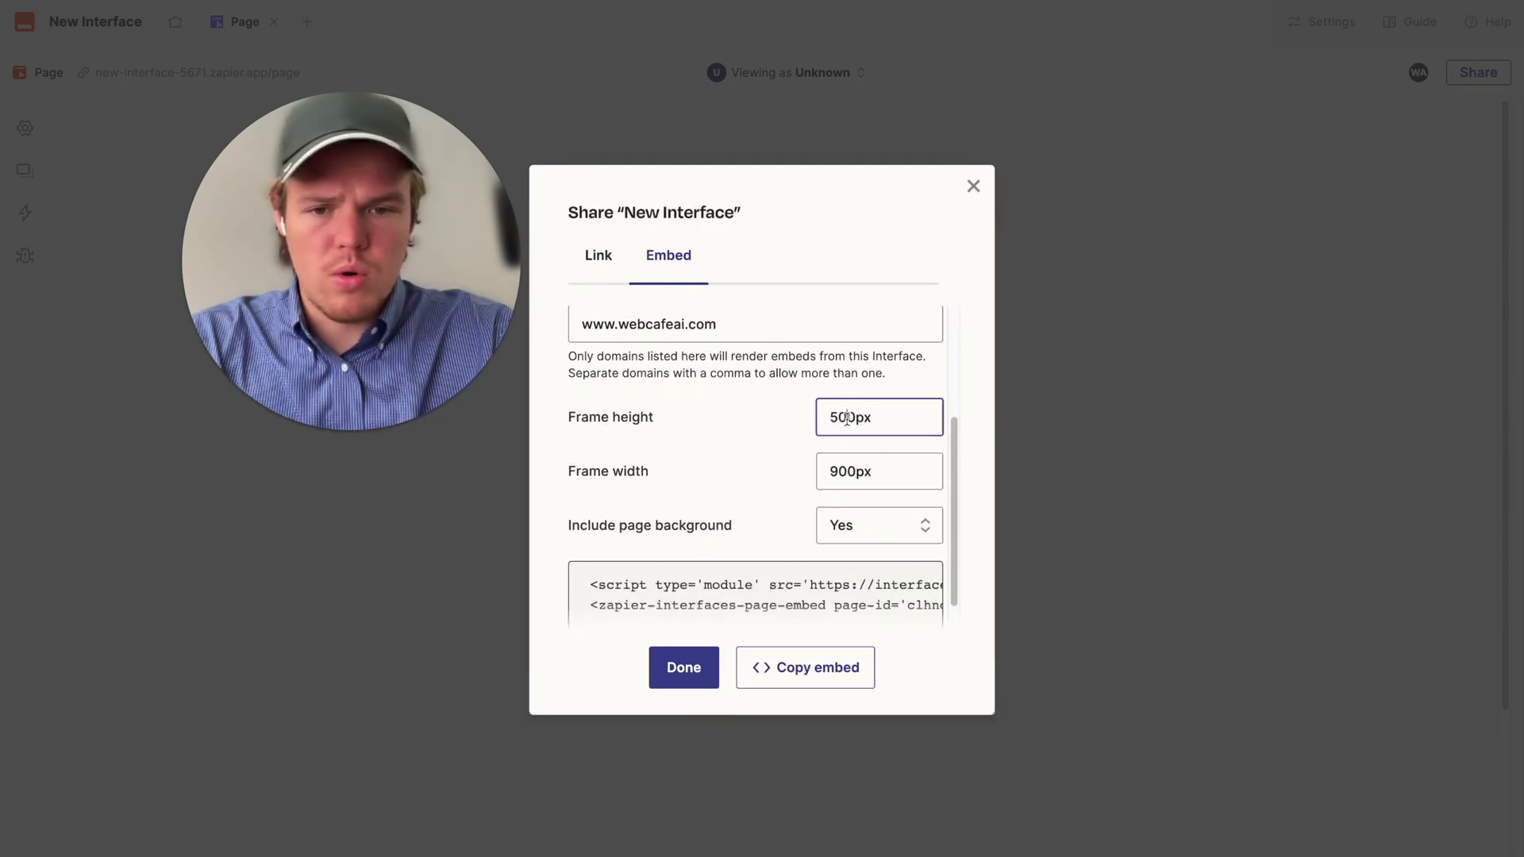
key("BackSpace")
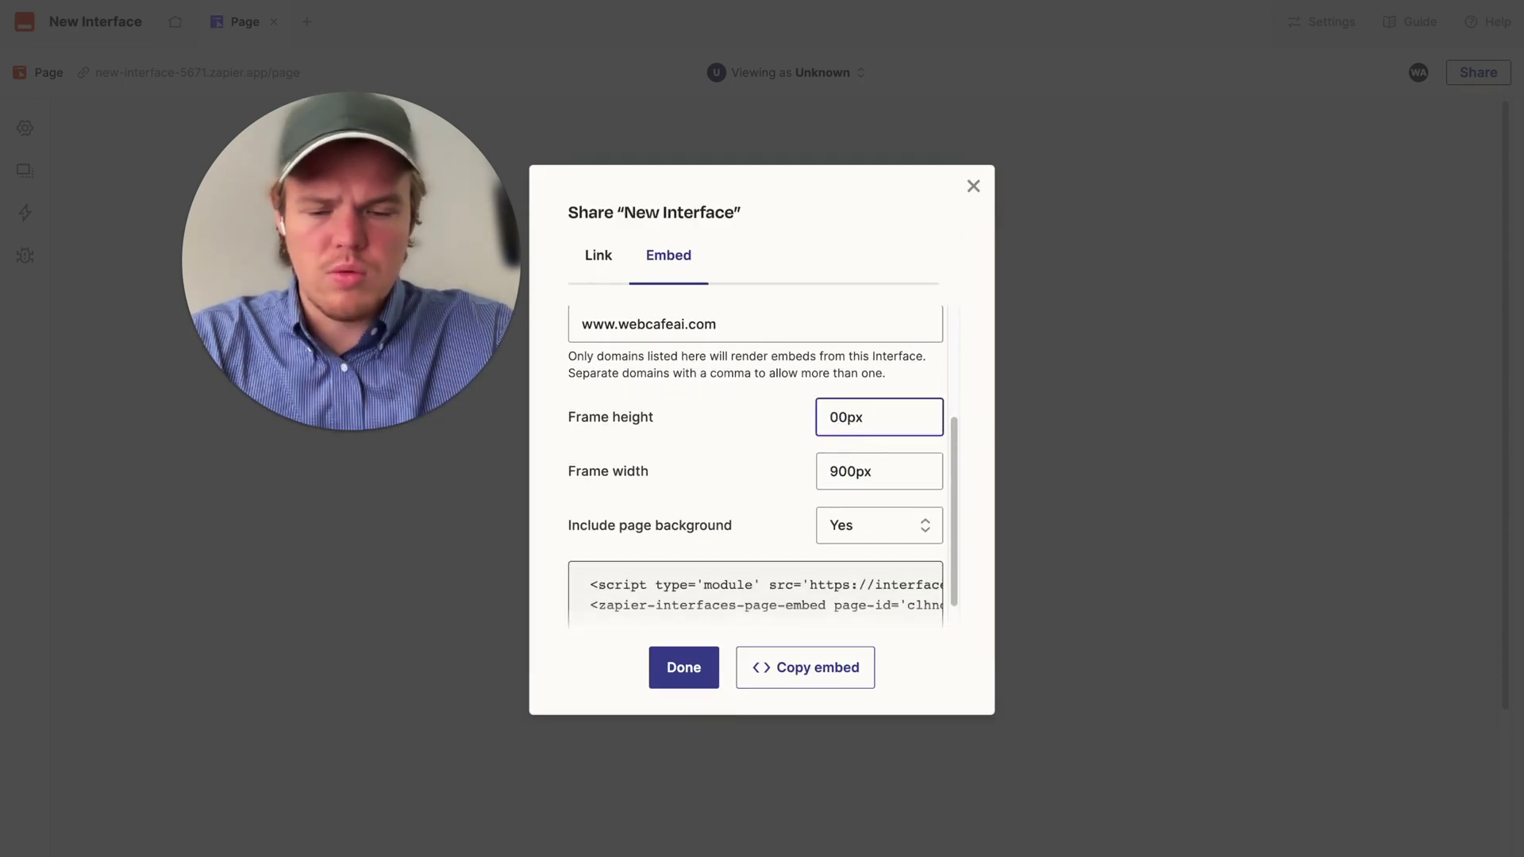
type("3")
scroll(794, 508, "down", 1)
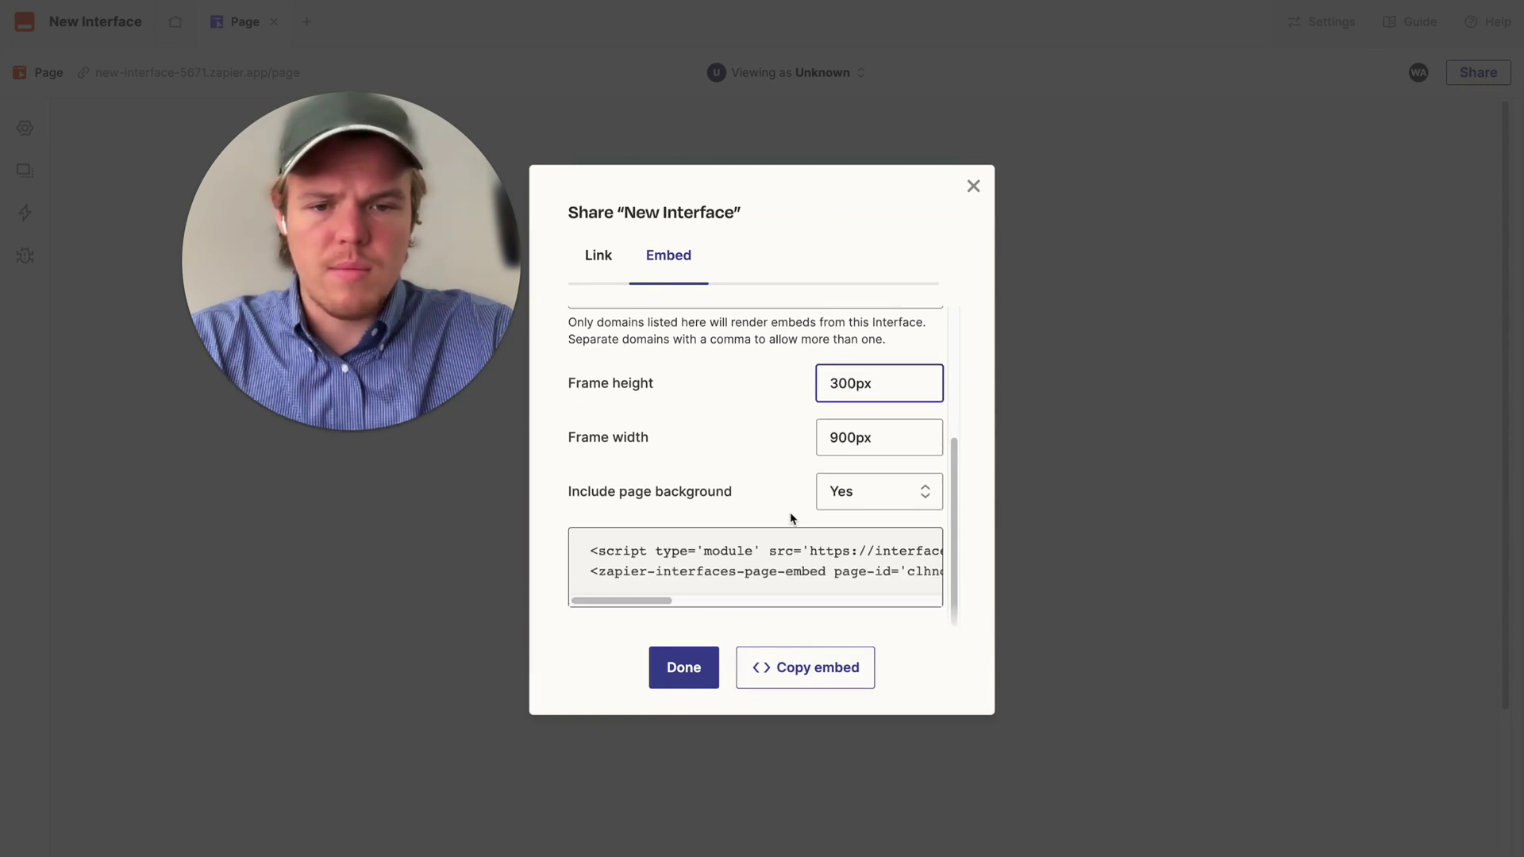
left_click(792, 516)
Set Include page background to No and copy the embed code
left_click(895, 490)
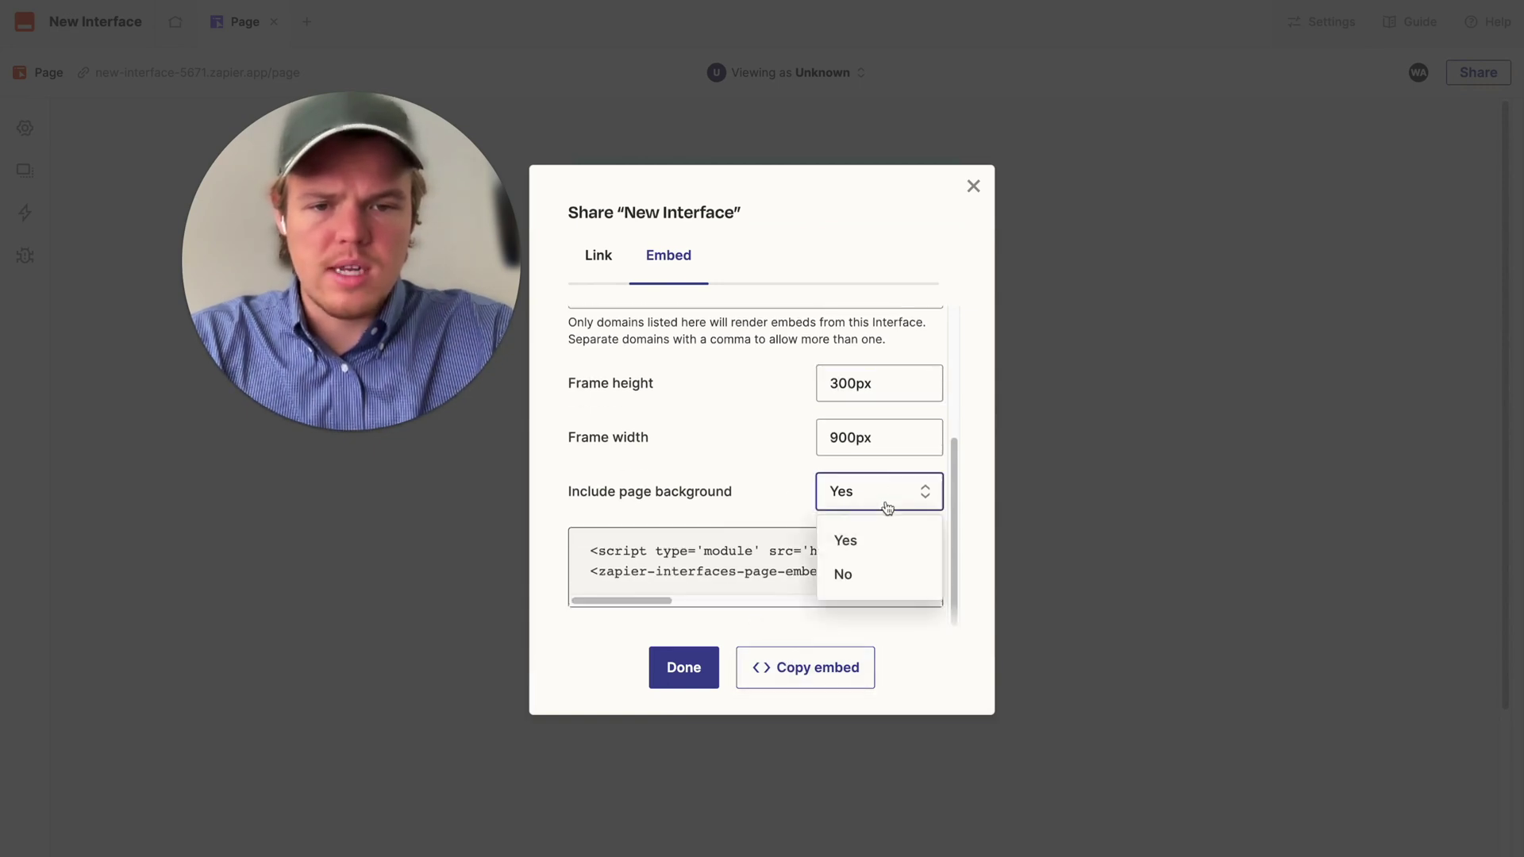
left_click(842, 574)
left_click(803, 668)
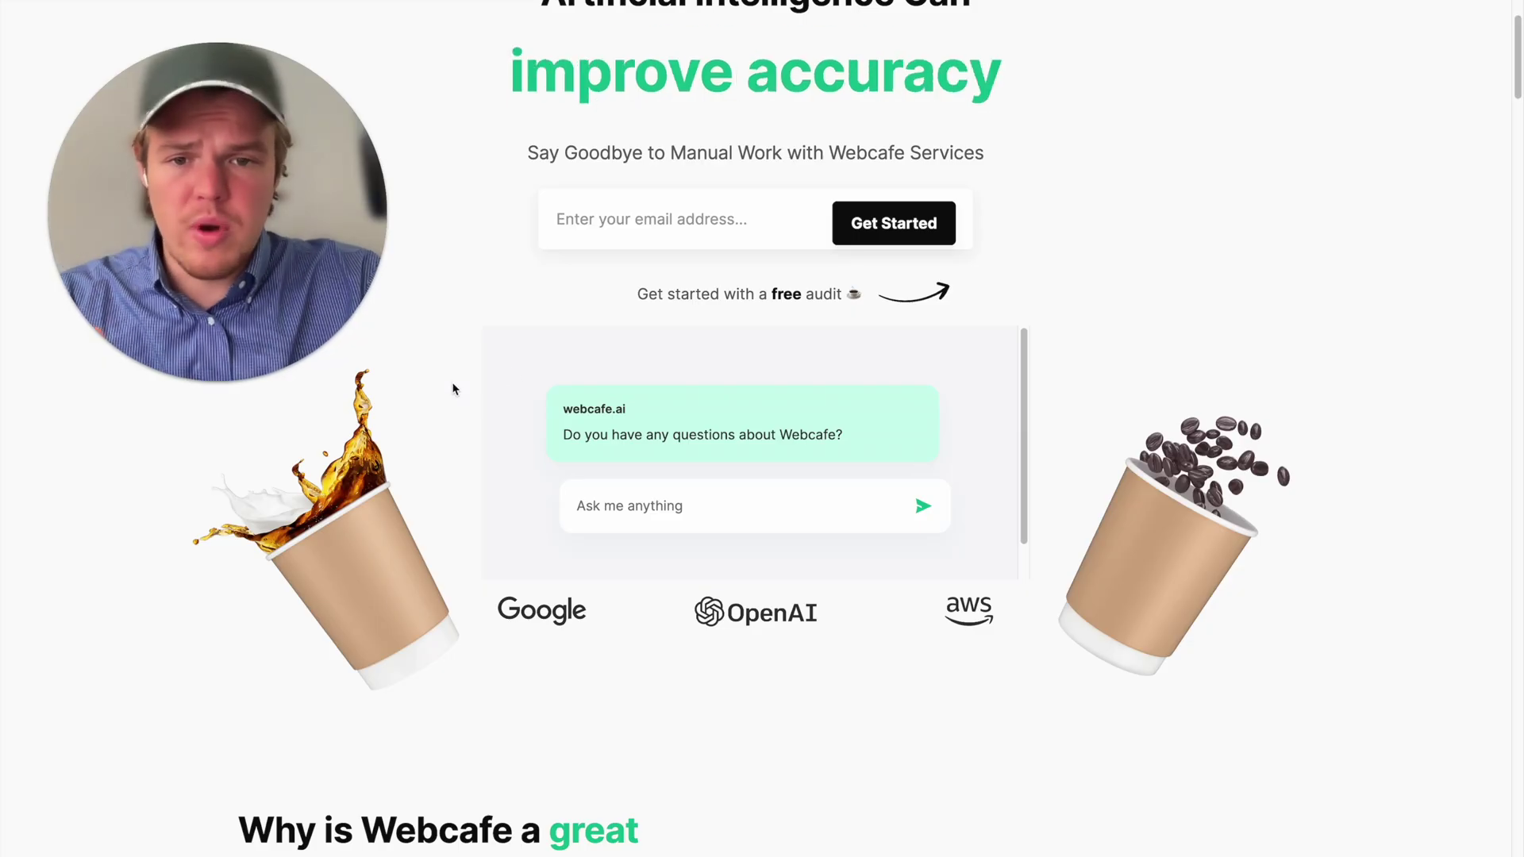
scroll(456, 386, "up", 2)
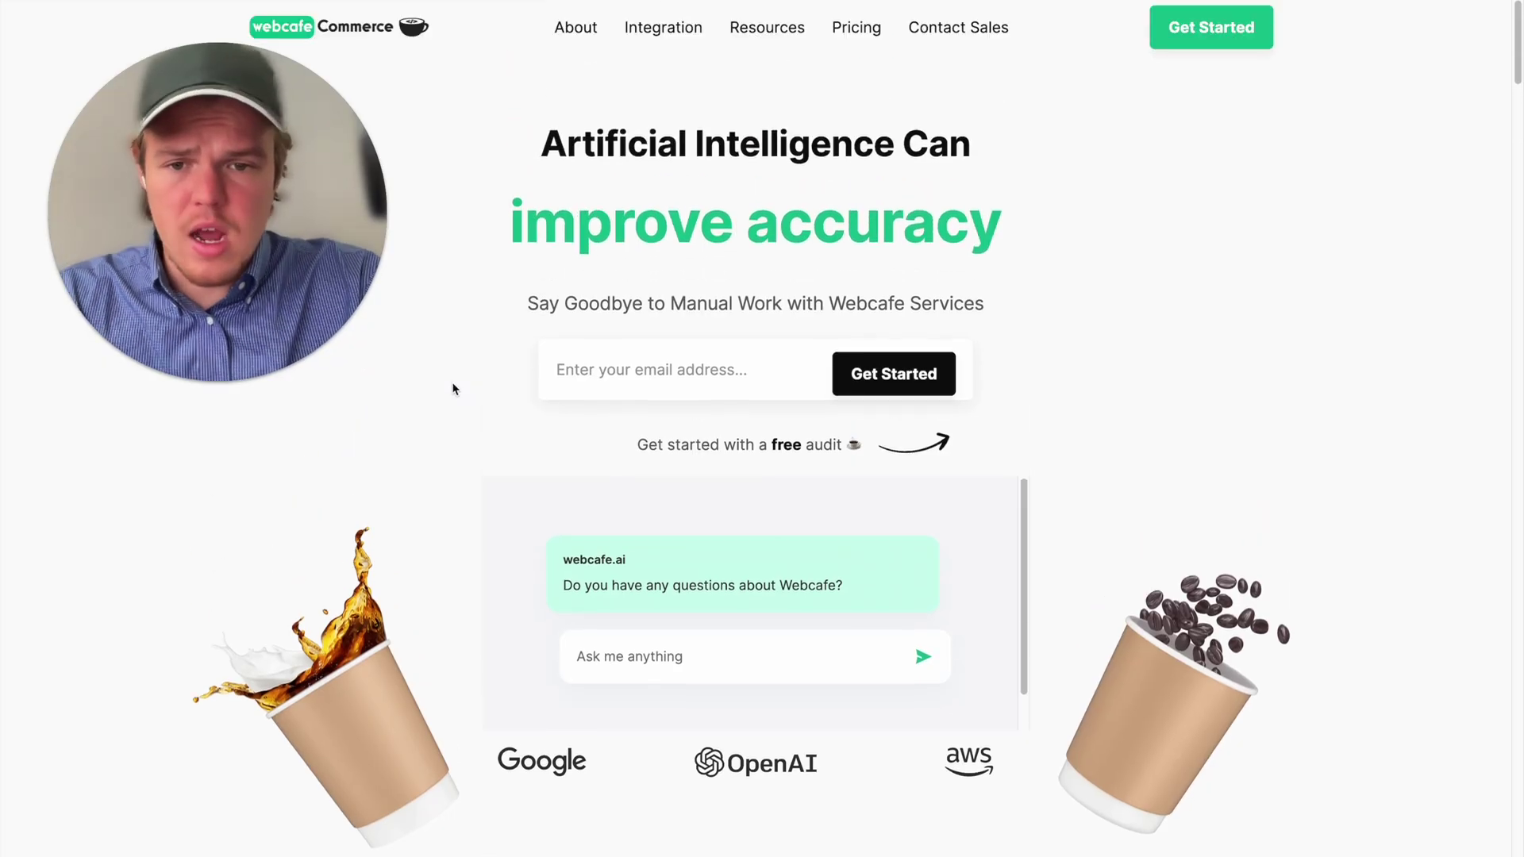
scroll(457, 397, "down", 1)
scroll(758, 335, "down", 3)
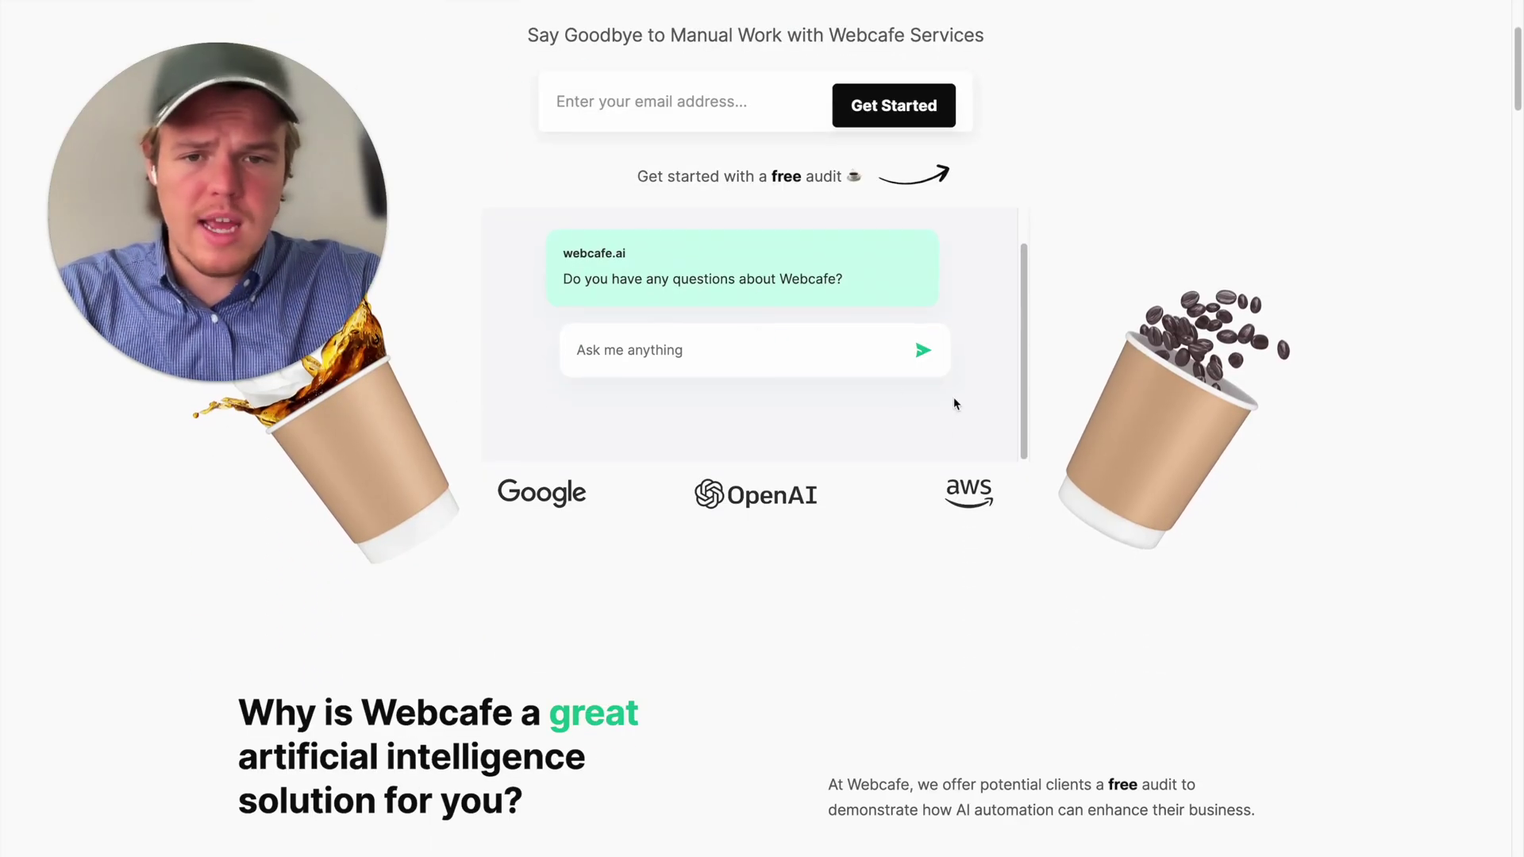
scroll(954, 403, "up", 2)
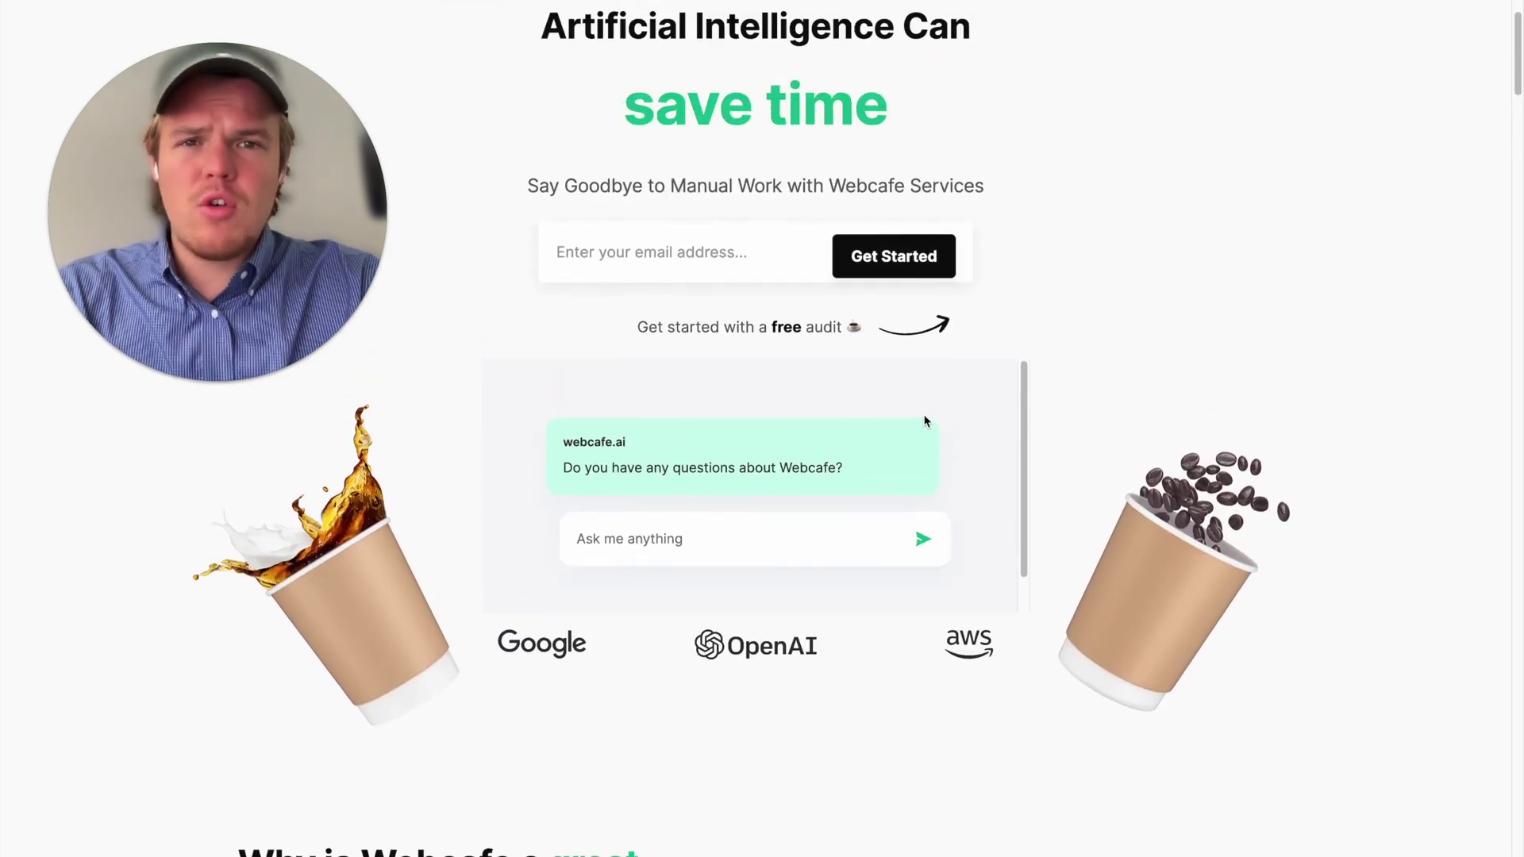
scroll(925, 421, "down", 3)
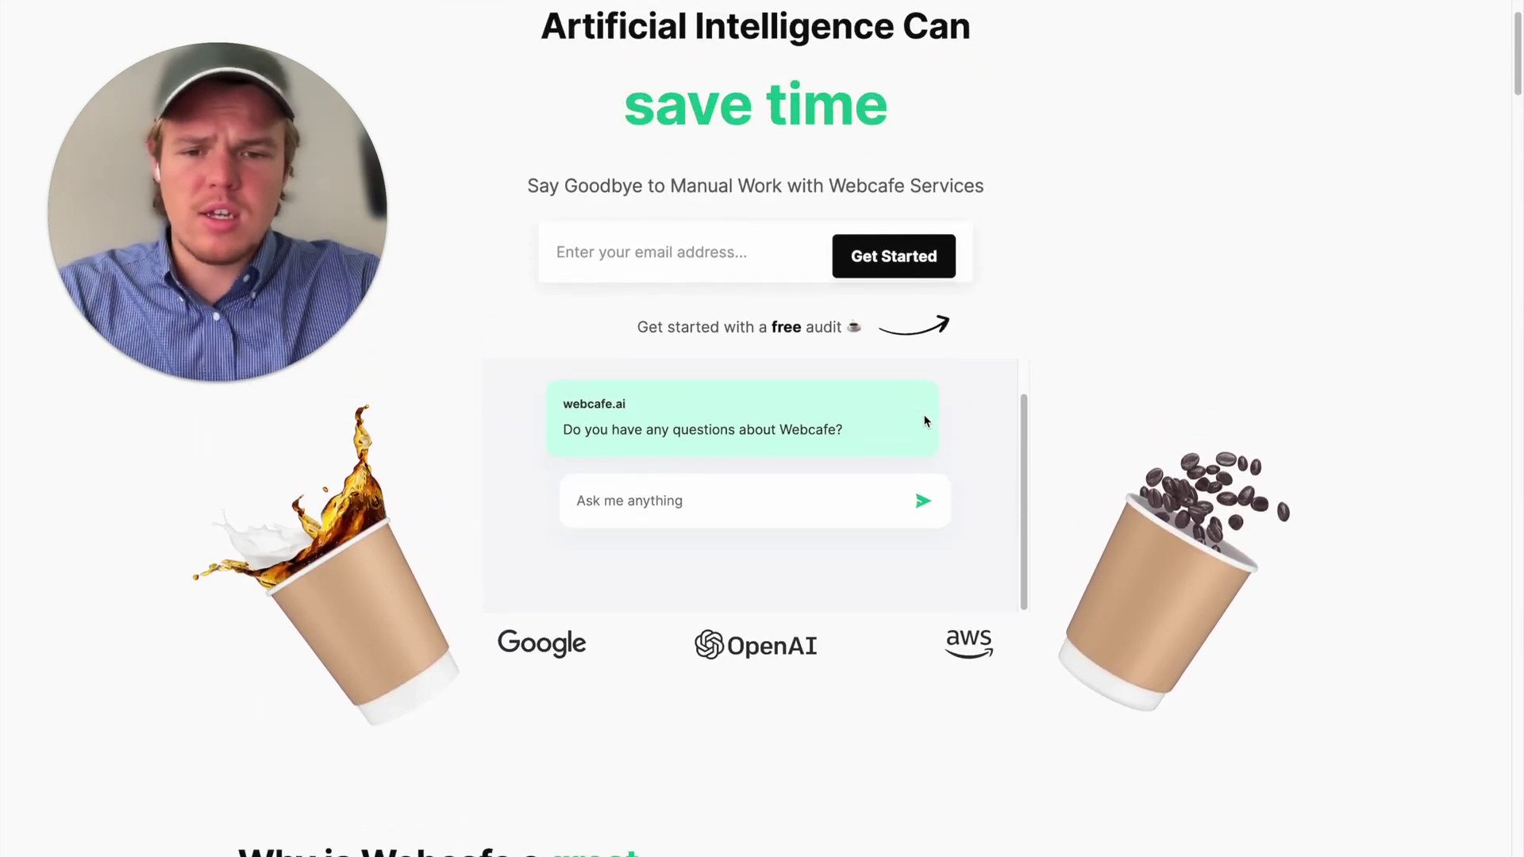
scroll(893, 357, "down", 2)
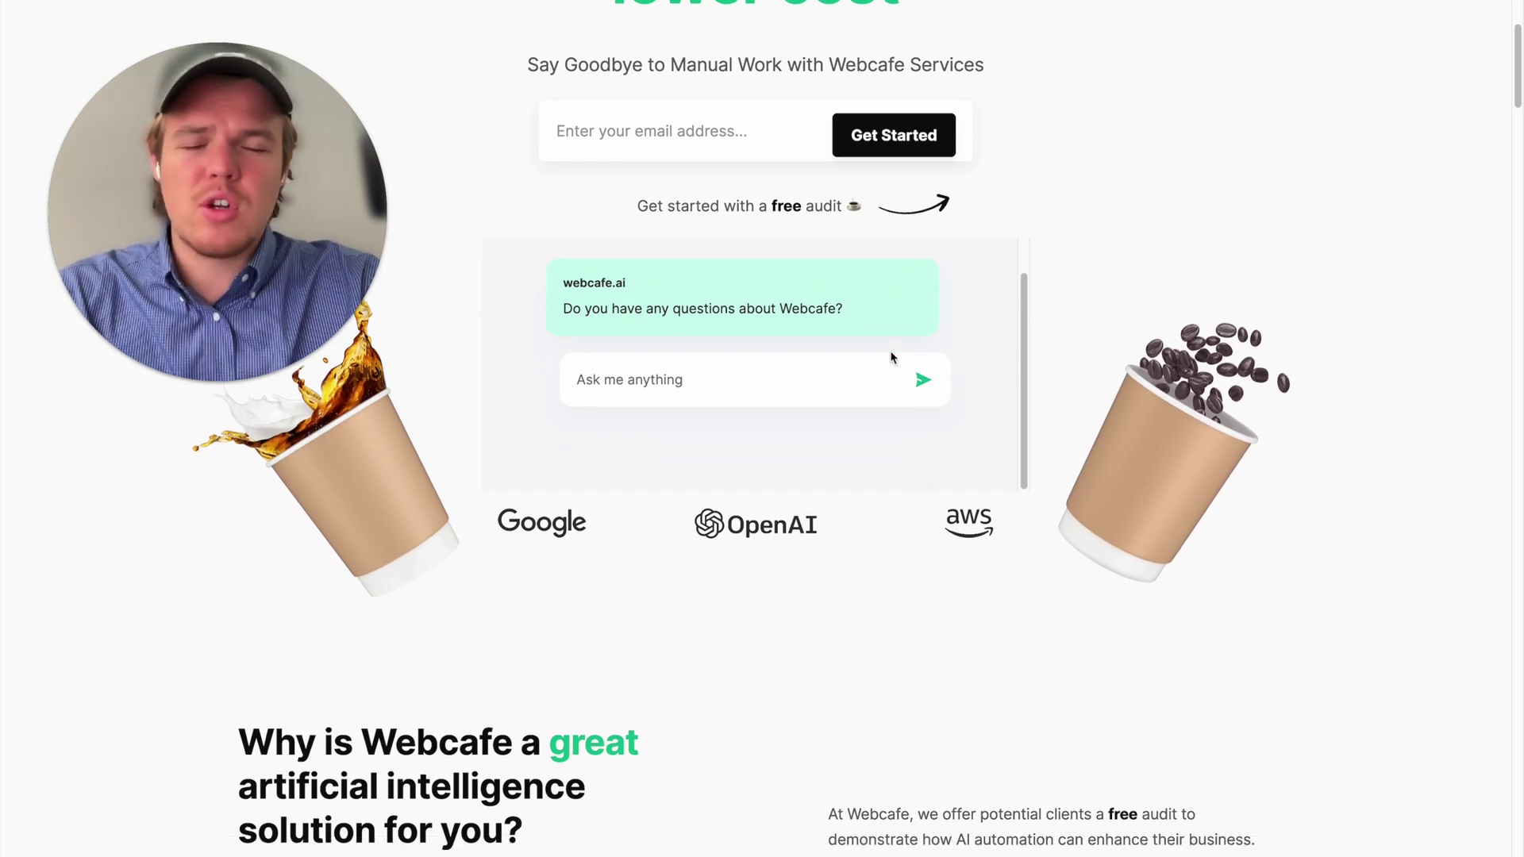
scroll(852, 198, "up", 3)
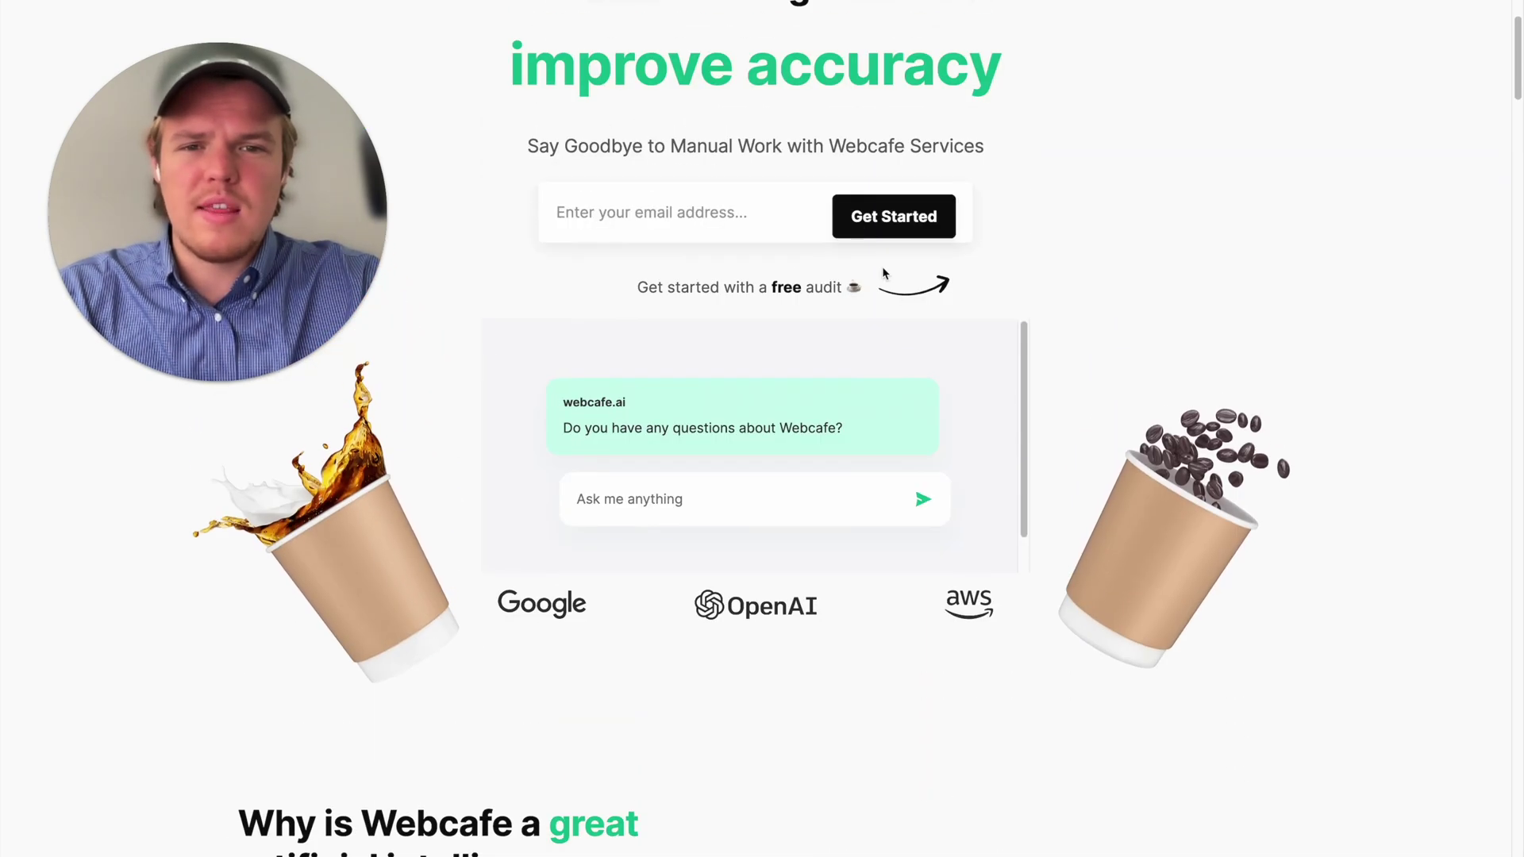
scroll(852, 200, "up", 2)
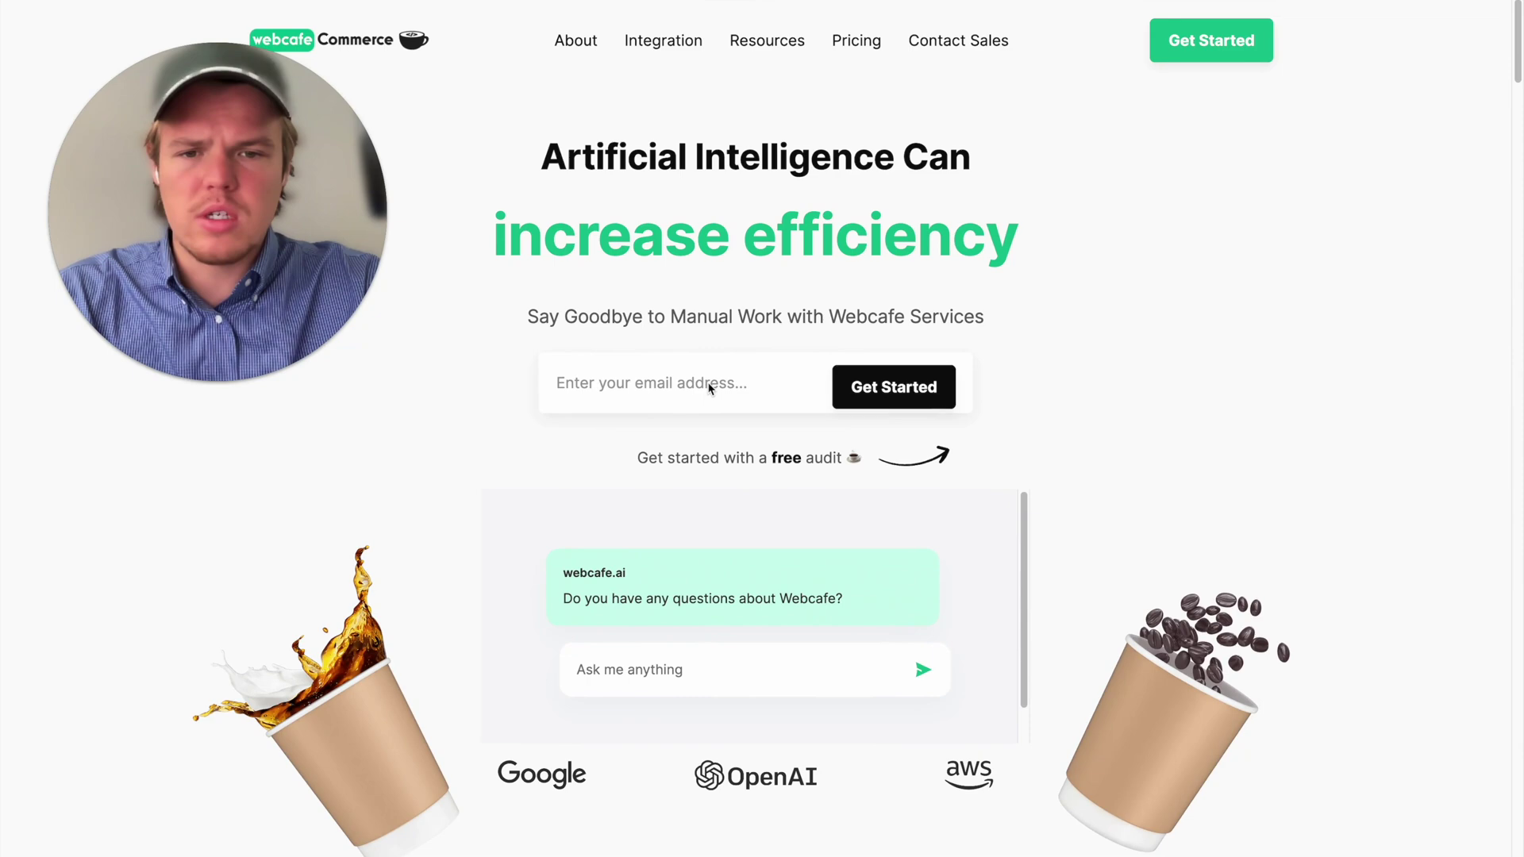
scroll(693, 385, "down", 4)
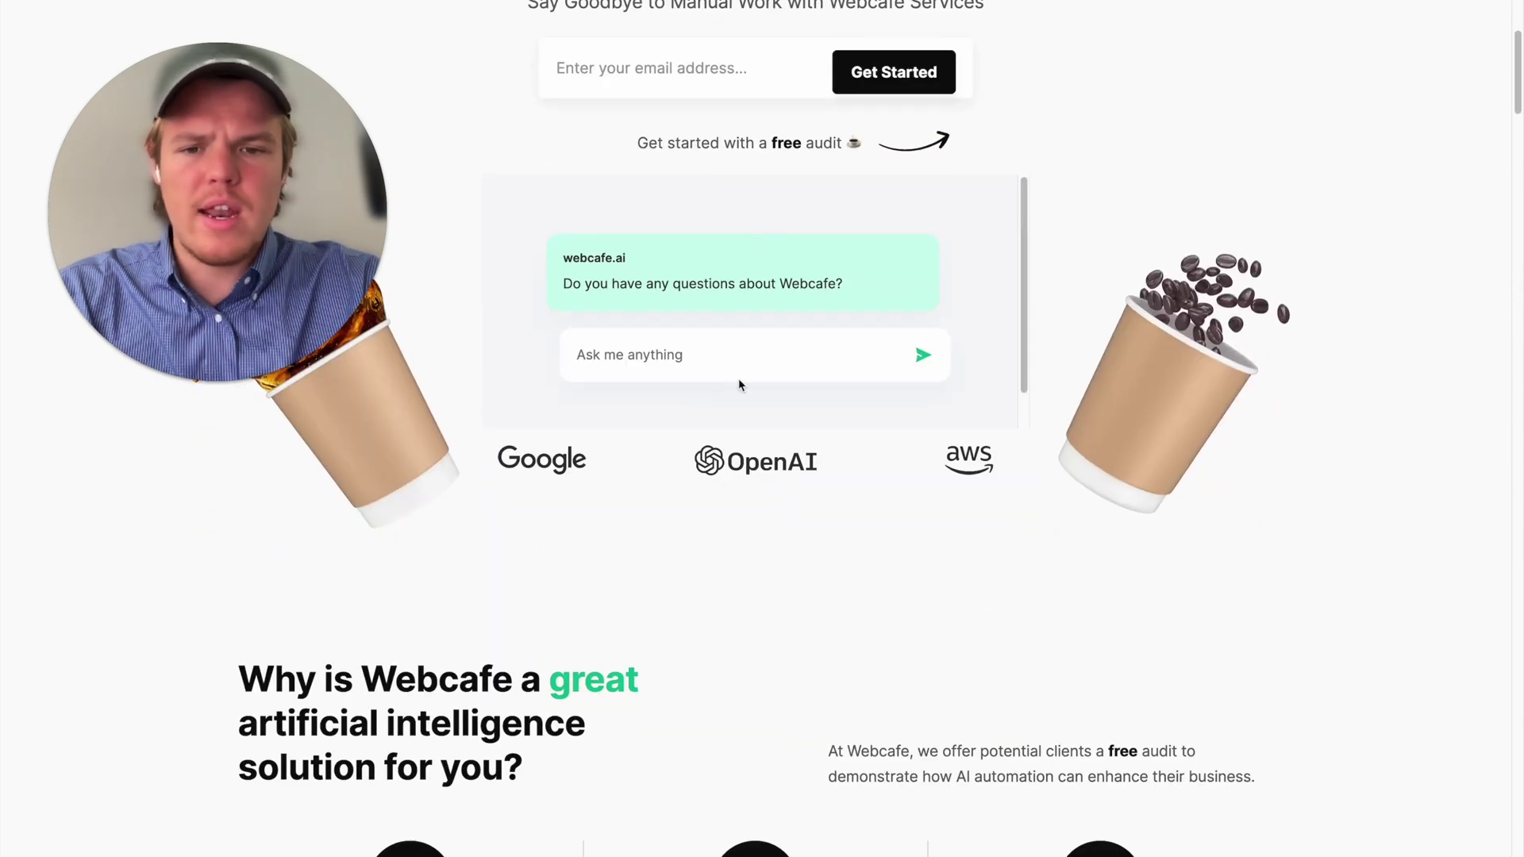
scroll(709, 614, "down", 1)
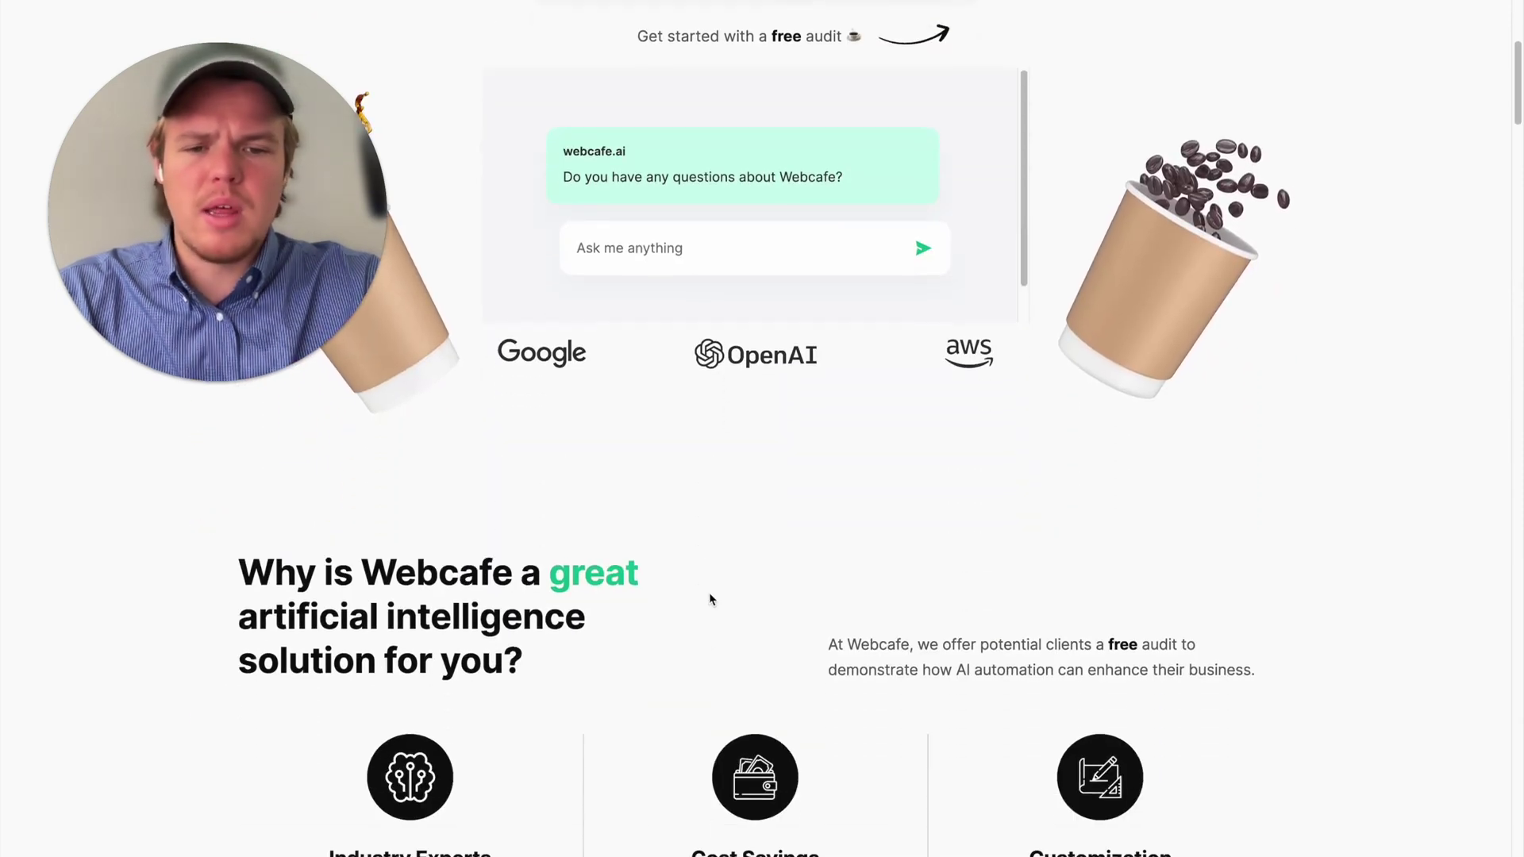
scroll(747, 315, "down", 1)
scroll(746, 315, "down", 1)
scroll(746, 315, "up", 7)
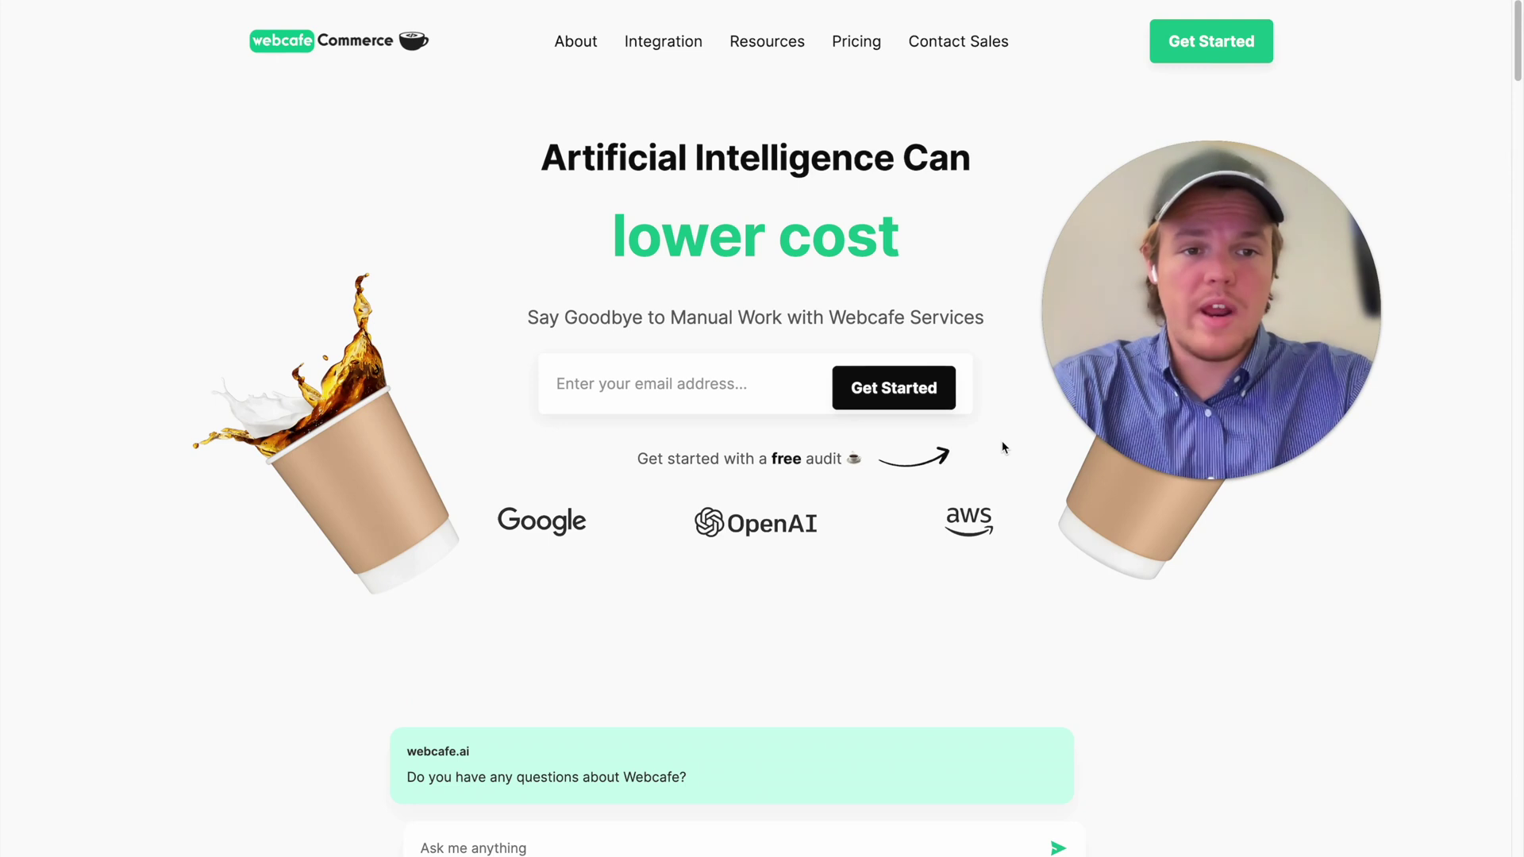
Scroll the reloaded Webcafe page to the wider chatbot below the Google, OpenAI and AWS logos
scroll(1010, 450, "down", 4)
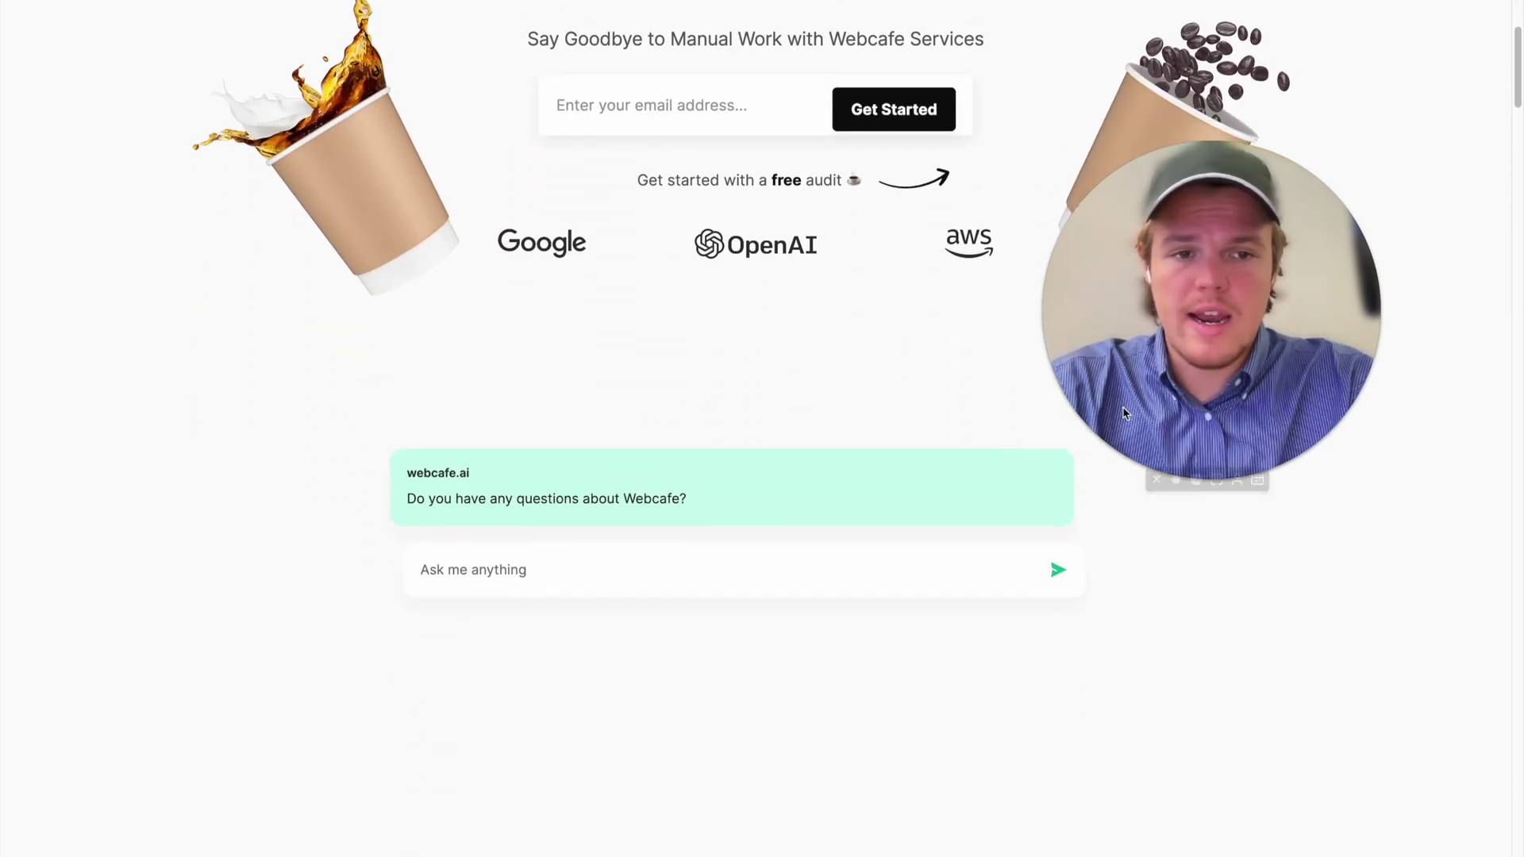
scroll(617, 375, "down", 1)
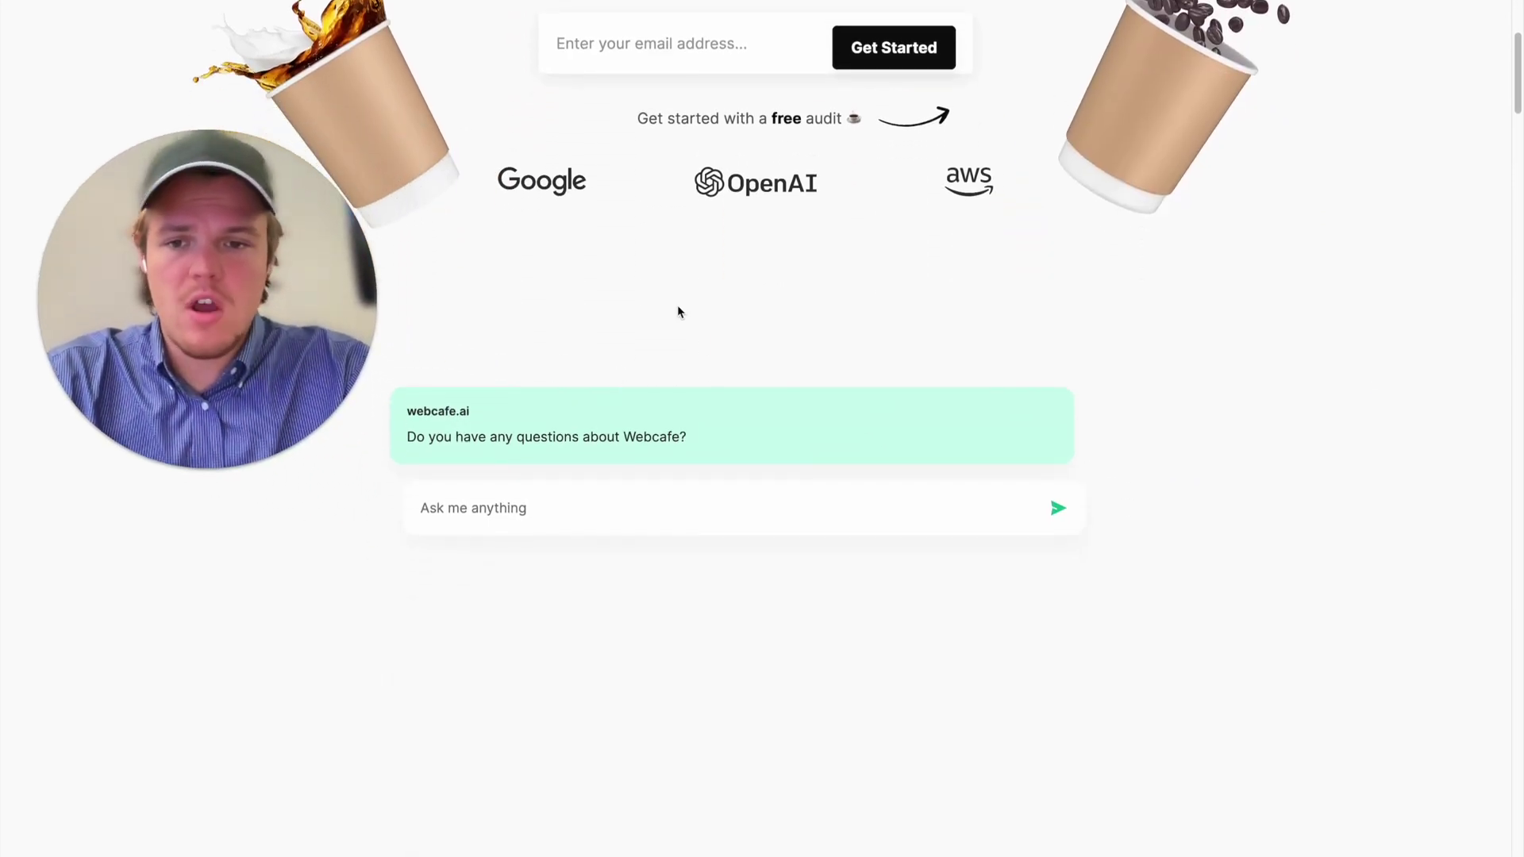
scroll(670, 466, "down", 10)
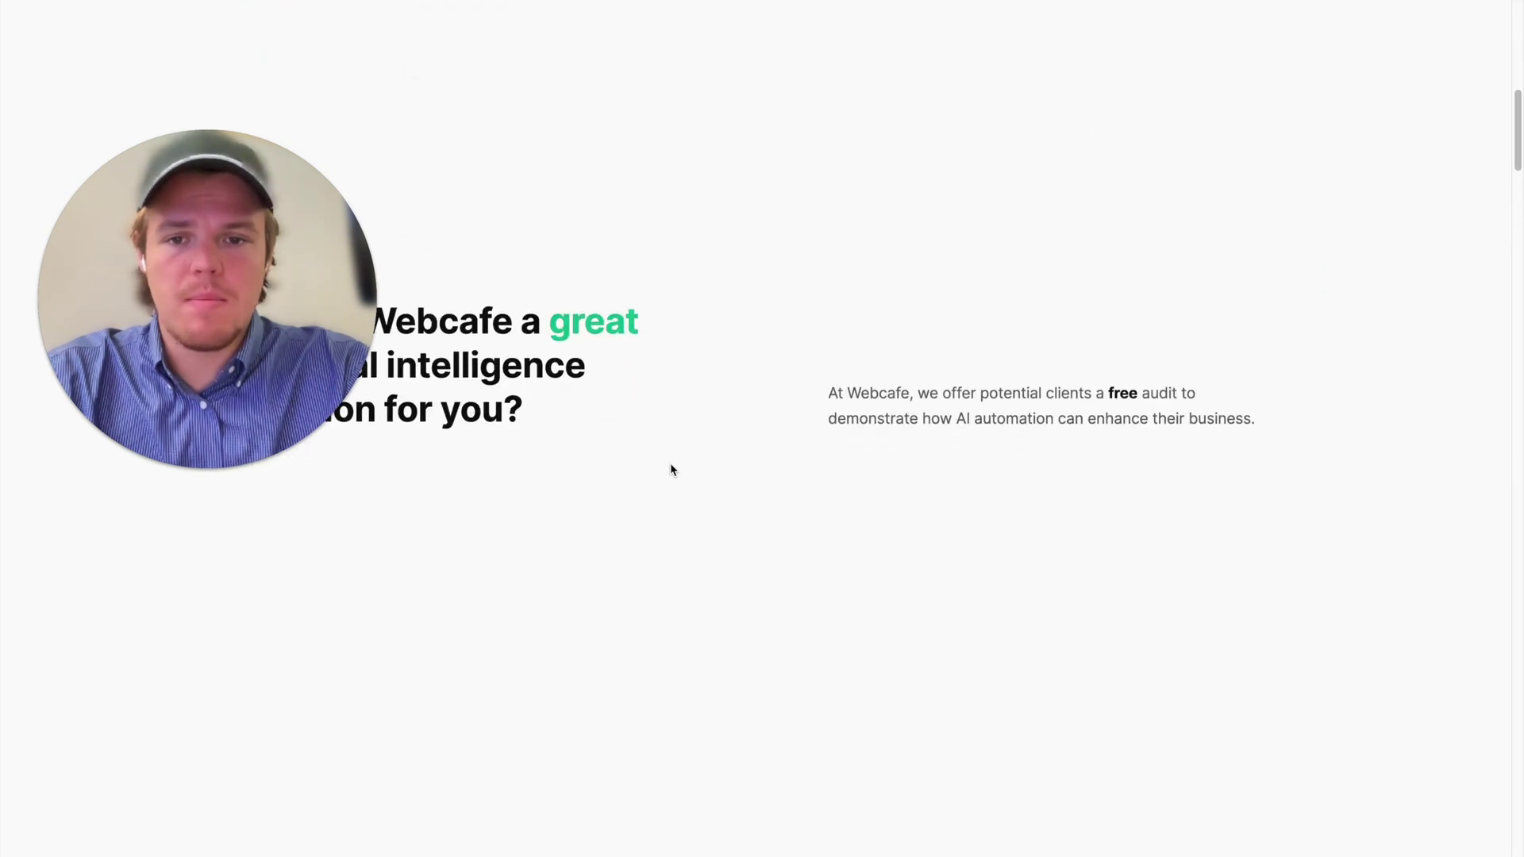
scroll(670, 469, "up", 9)
left_click_drag(314, 321, 1315, 247)
scroll(1198, 493, "up", 5)
scroll(759, 511, "down", 4)
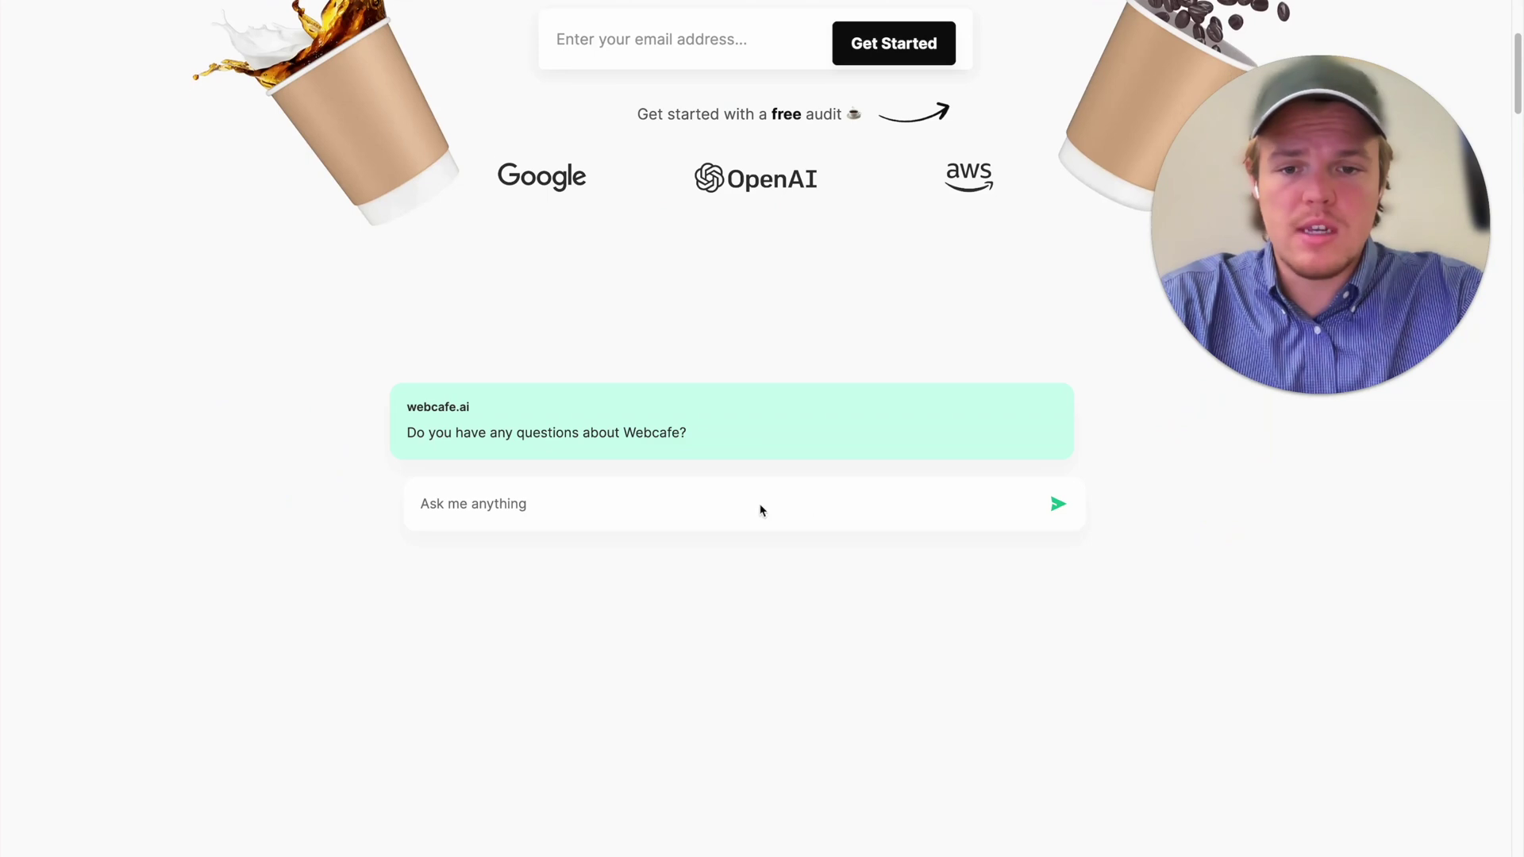
Send 'hello' to the embedded chatbot
left_click(739, 505)
type("hello")
key("Return")
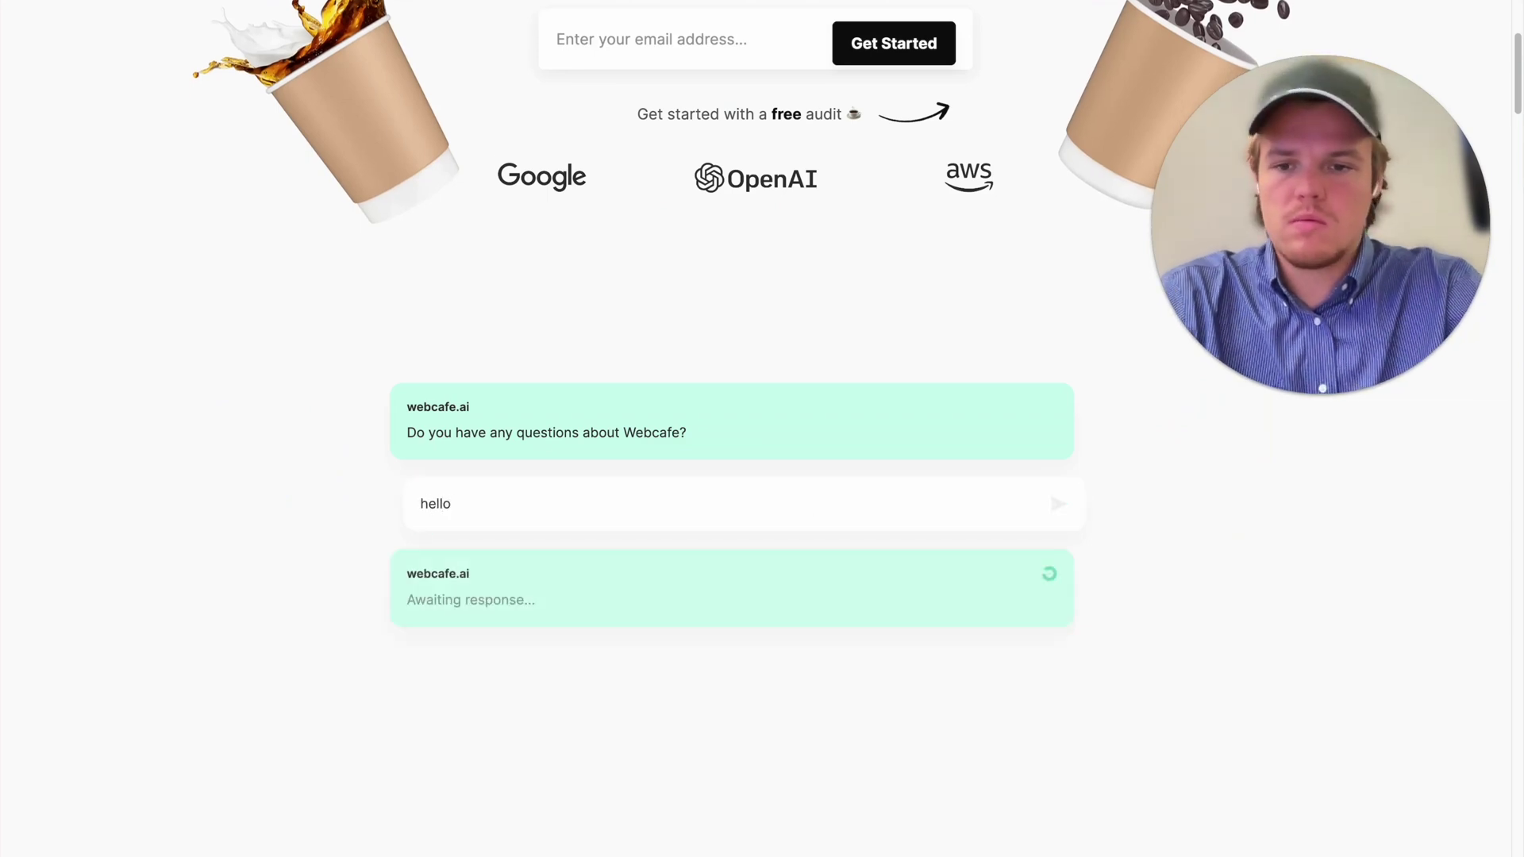
scroll(741, 415, "down", 3)
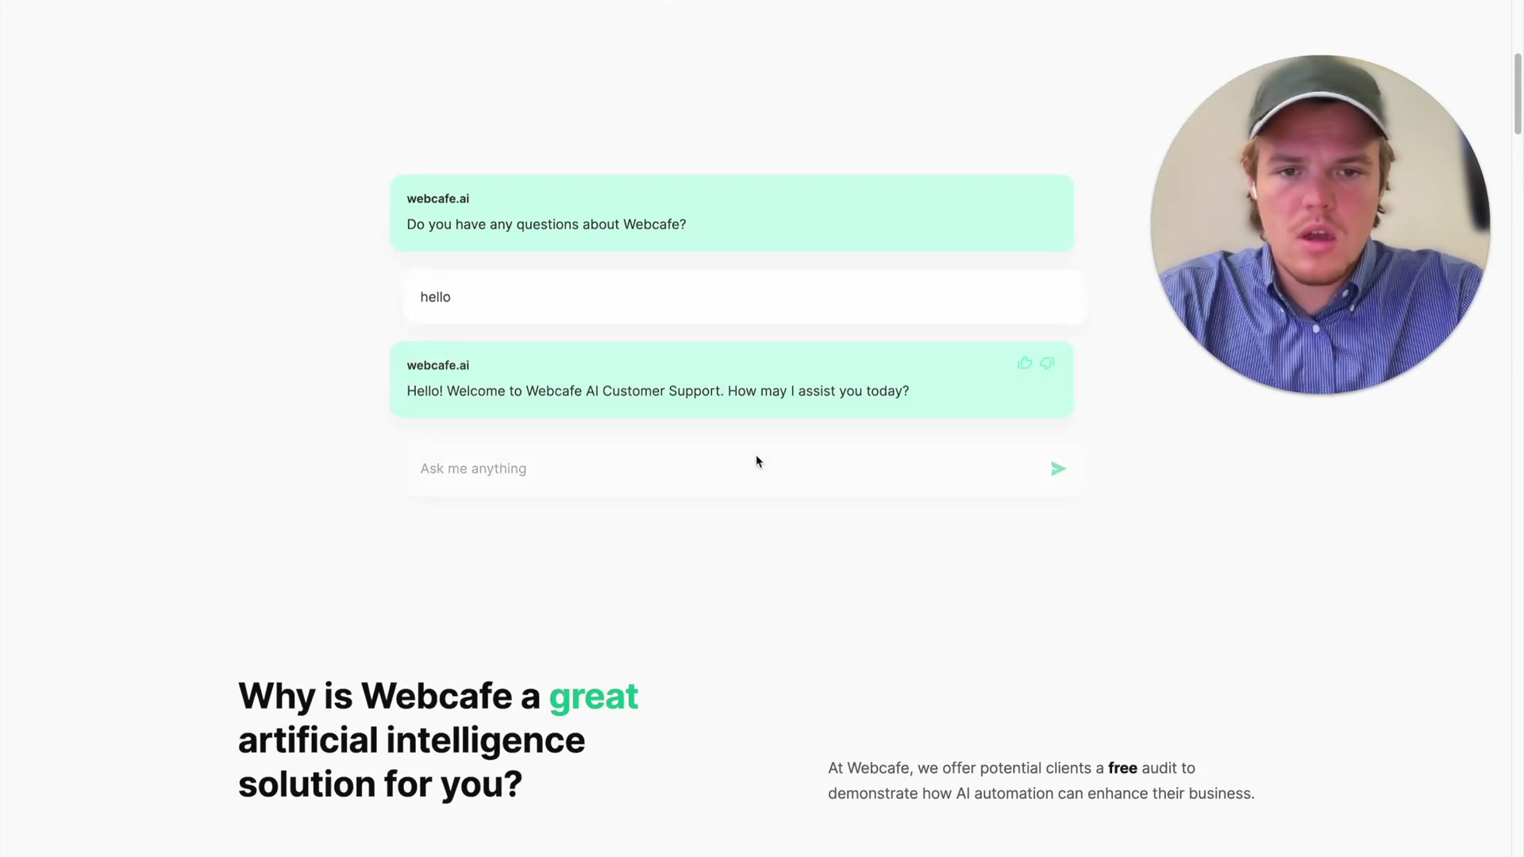
Ask 'how can AI automation help my business' and scroll through the four-benefit answer
left_click(718, 455)
type("how cna")
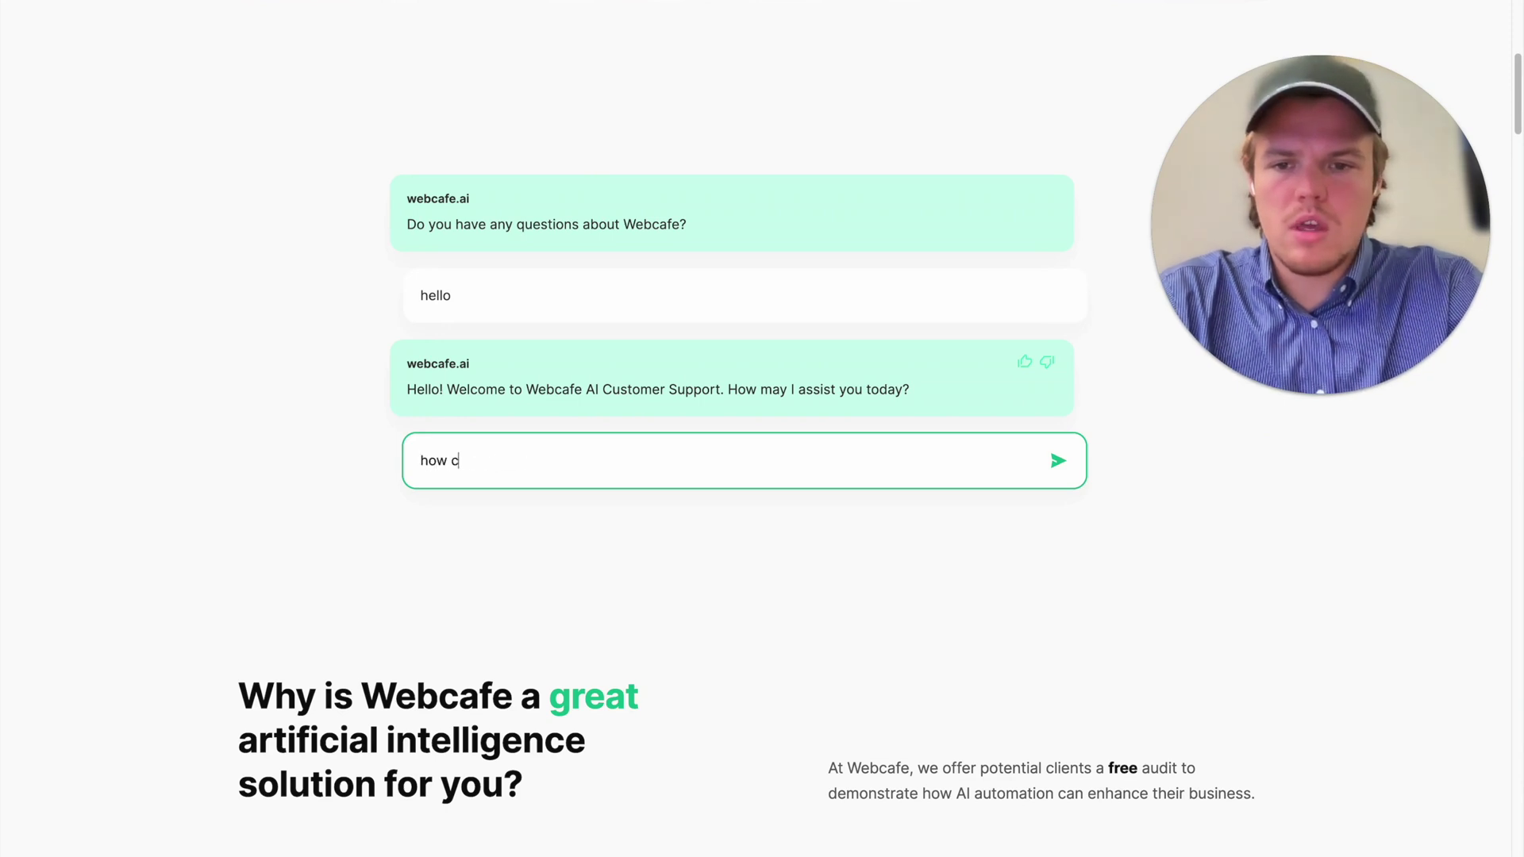
key("BackSpace")
key("BackSpace")
type("an AI au")
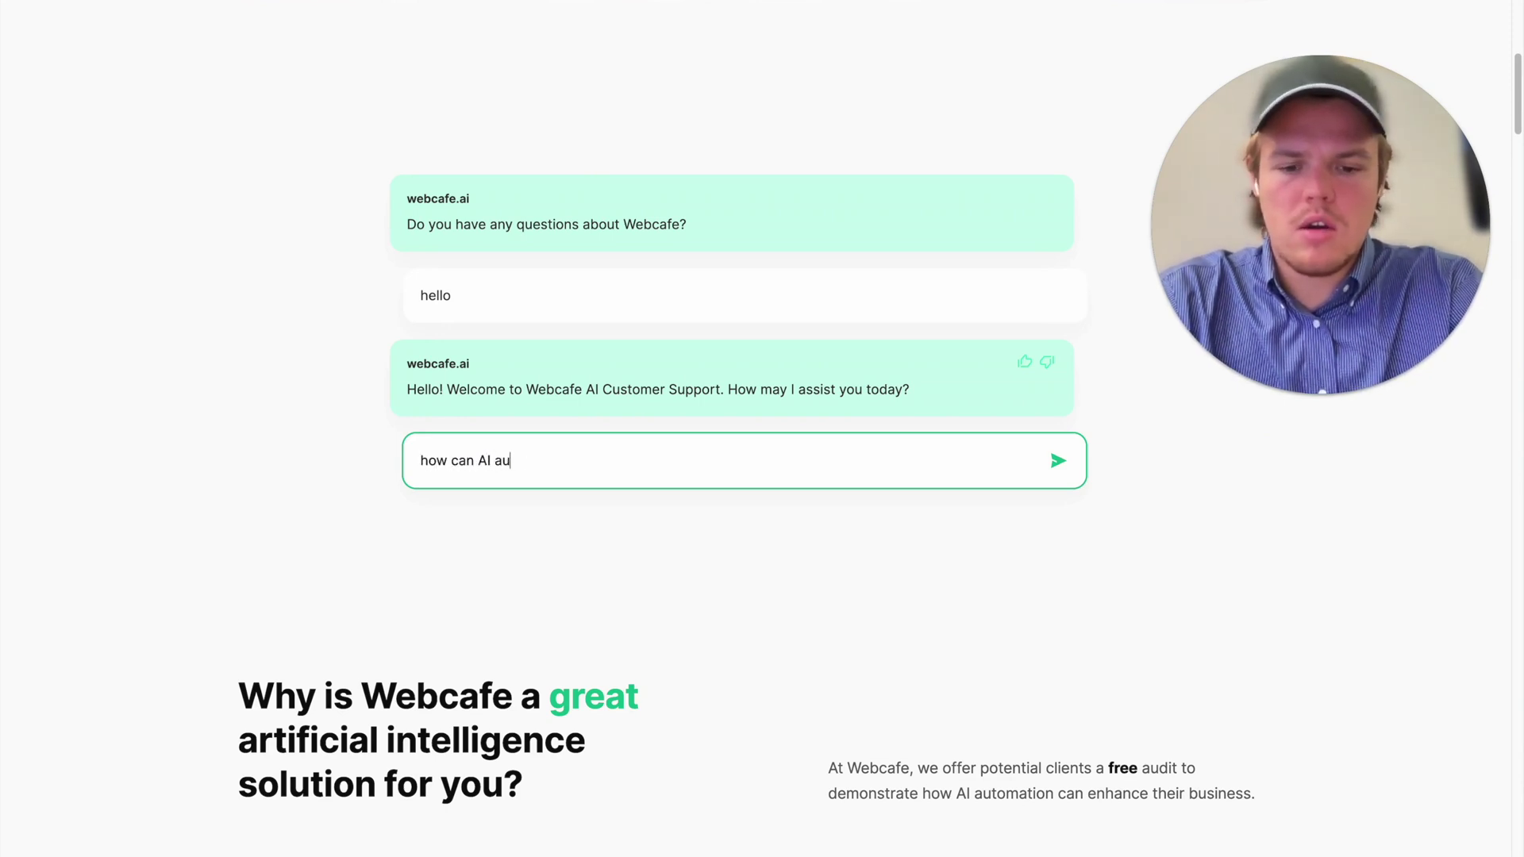
type("tomation help my business")
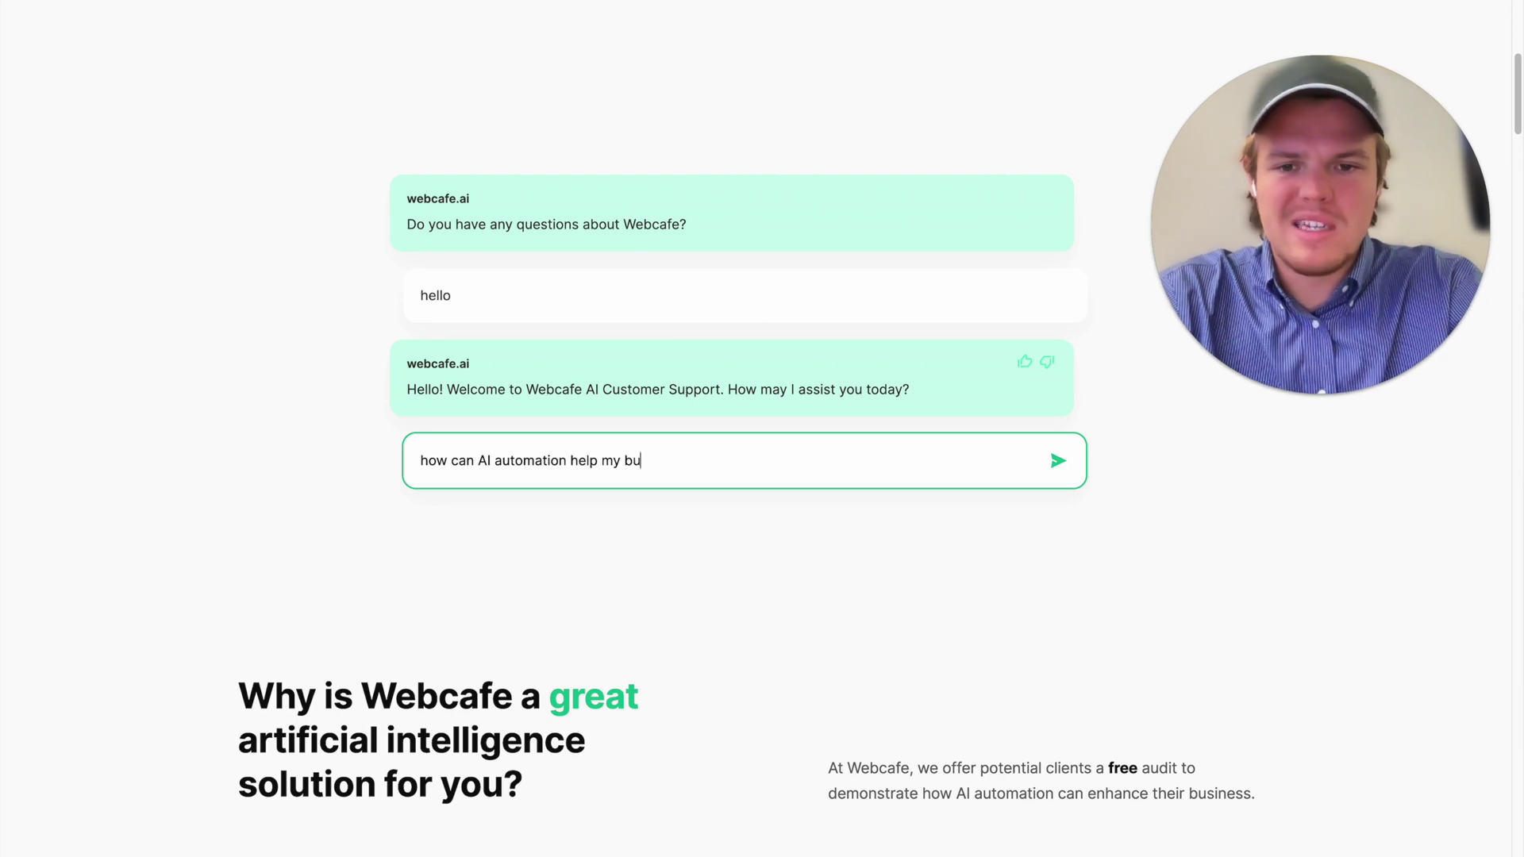
key("Return")
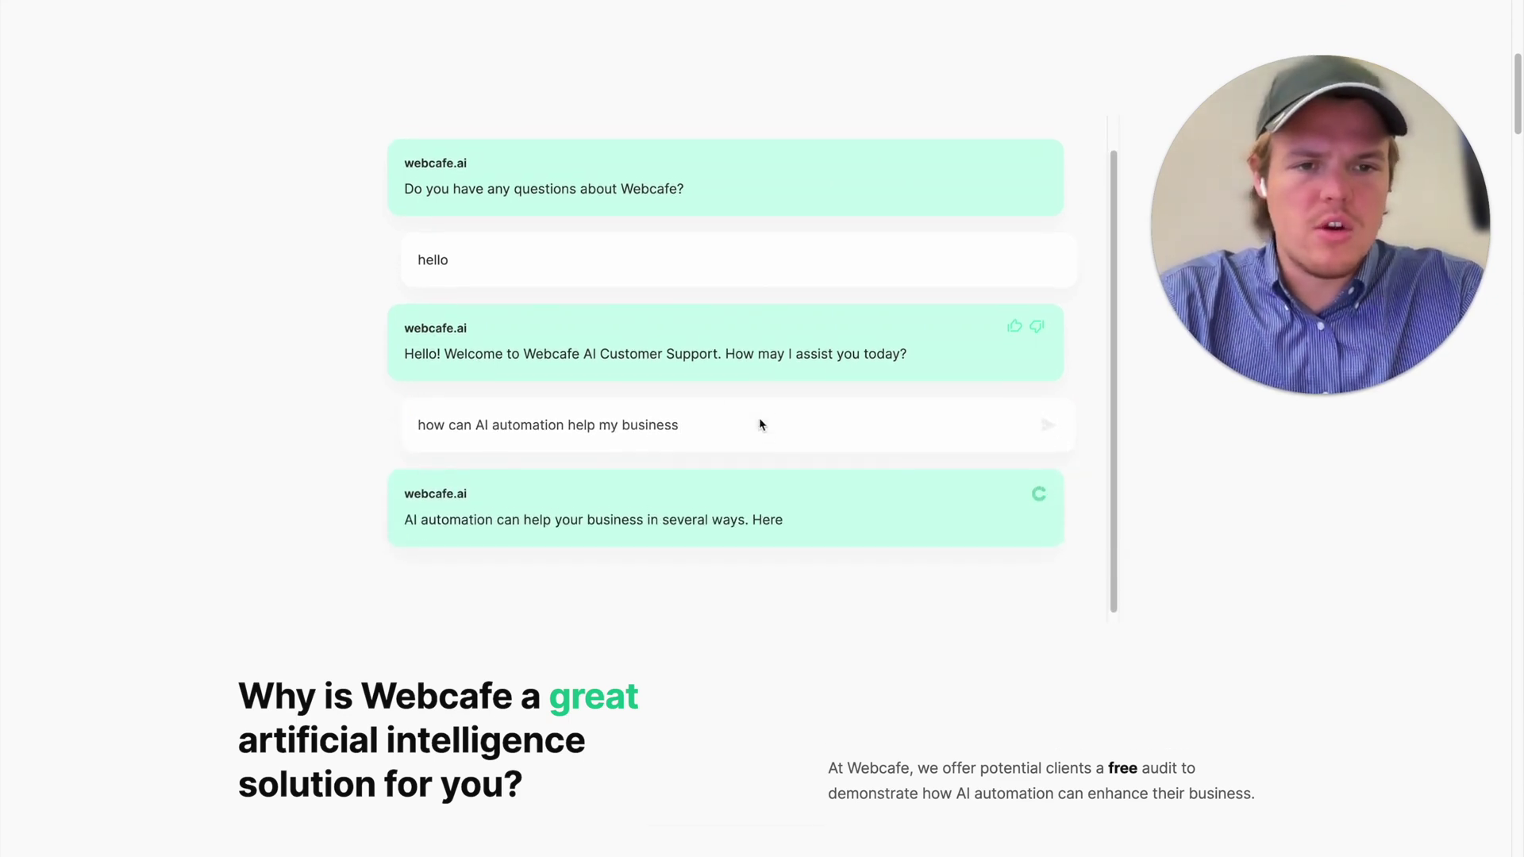
scroll(1088, 268, "down", 2)
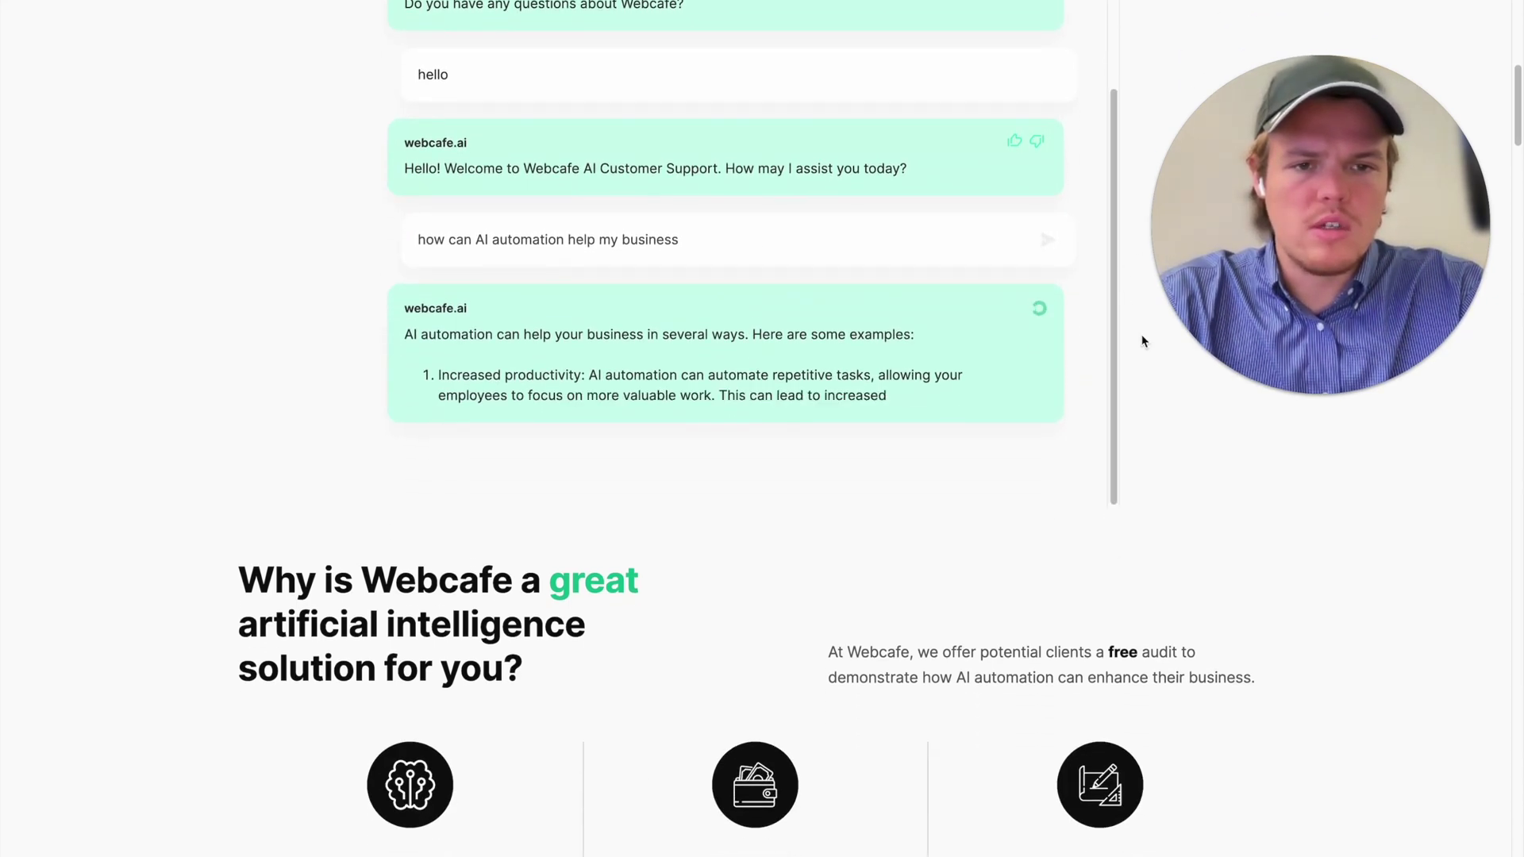
scroll(1140, 353, "up", 4)
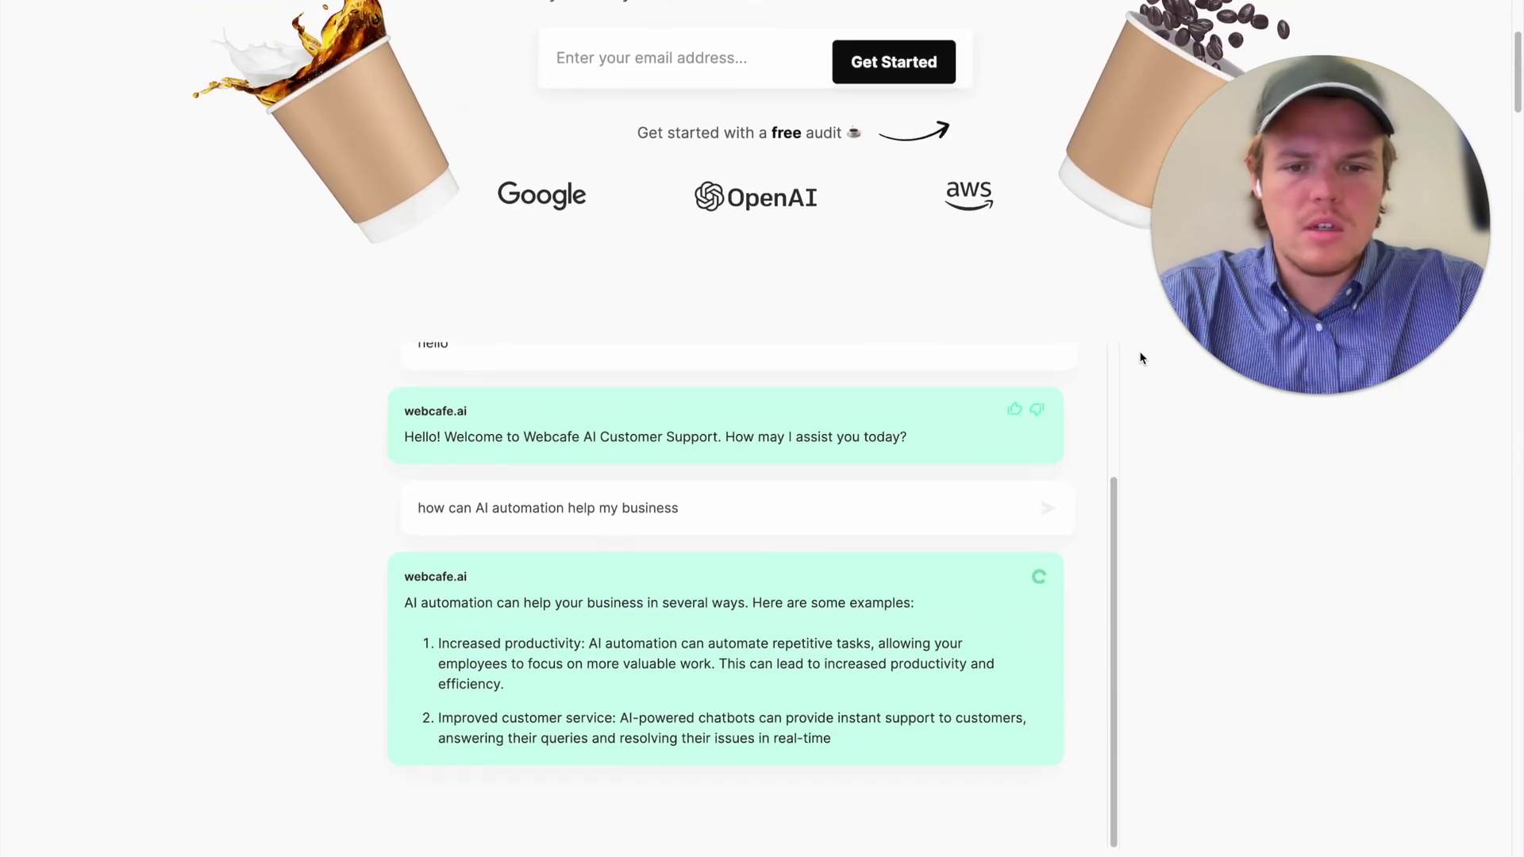
scroll(1140, 358, "up", 1)
scroll(1140, 358, "down", 4)
scroll(1141, 358, "down", 20)
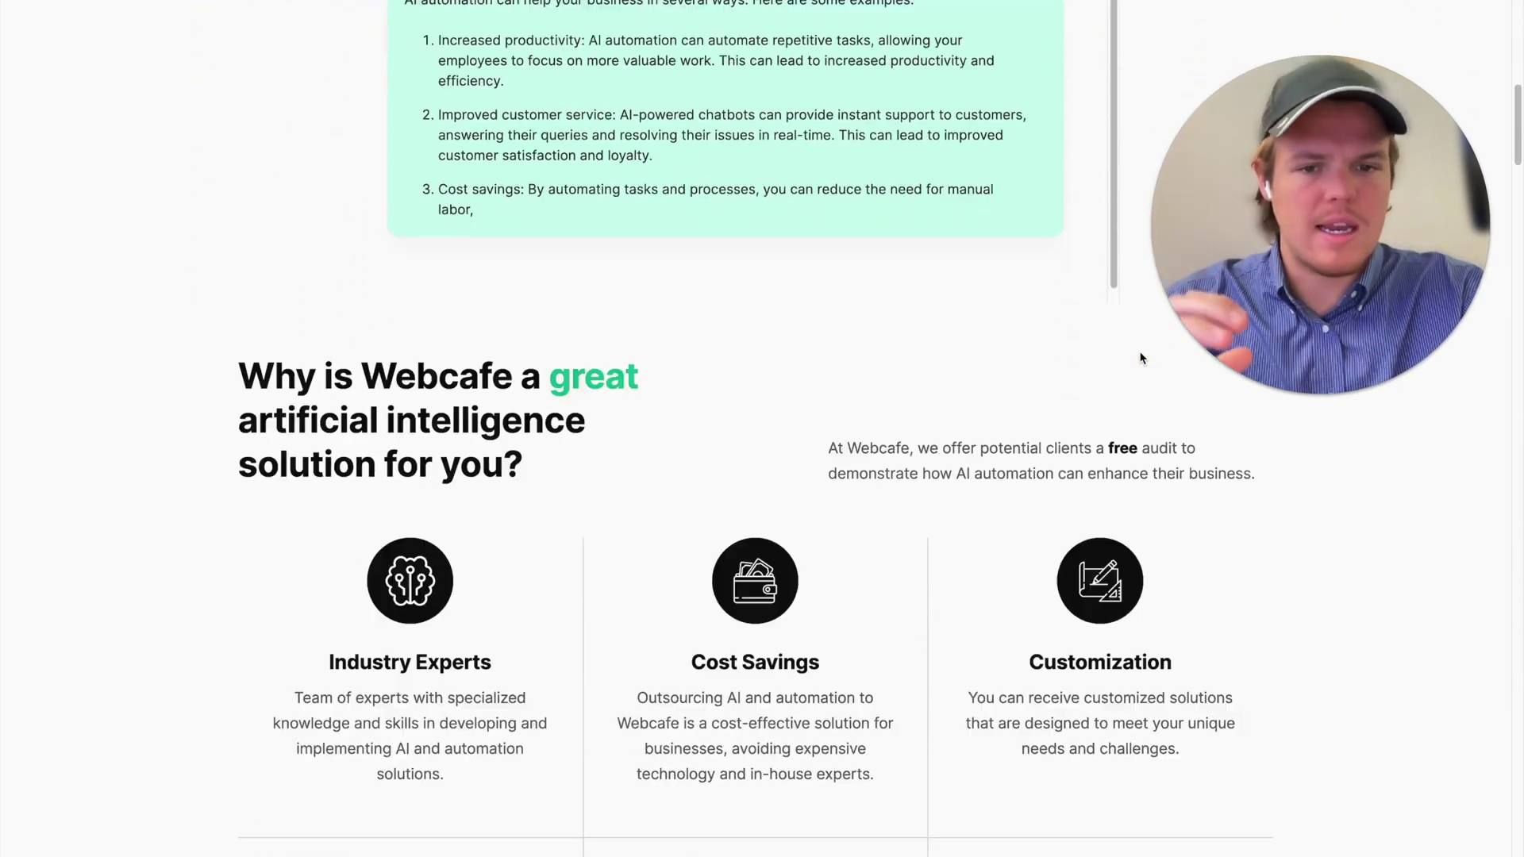
scroll(1141, 358, "up", 20)
scroll(1141, 358, "up", 3)
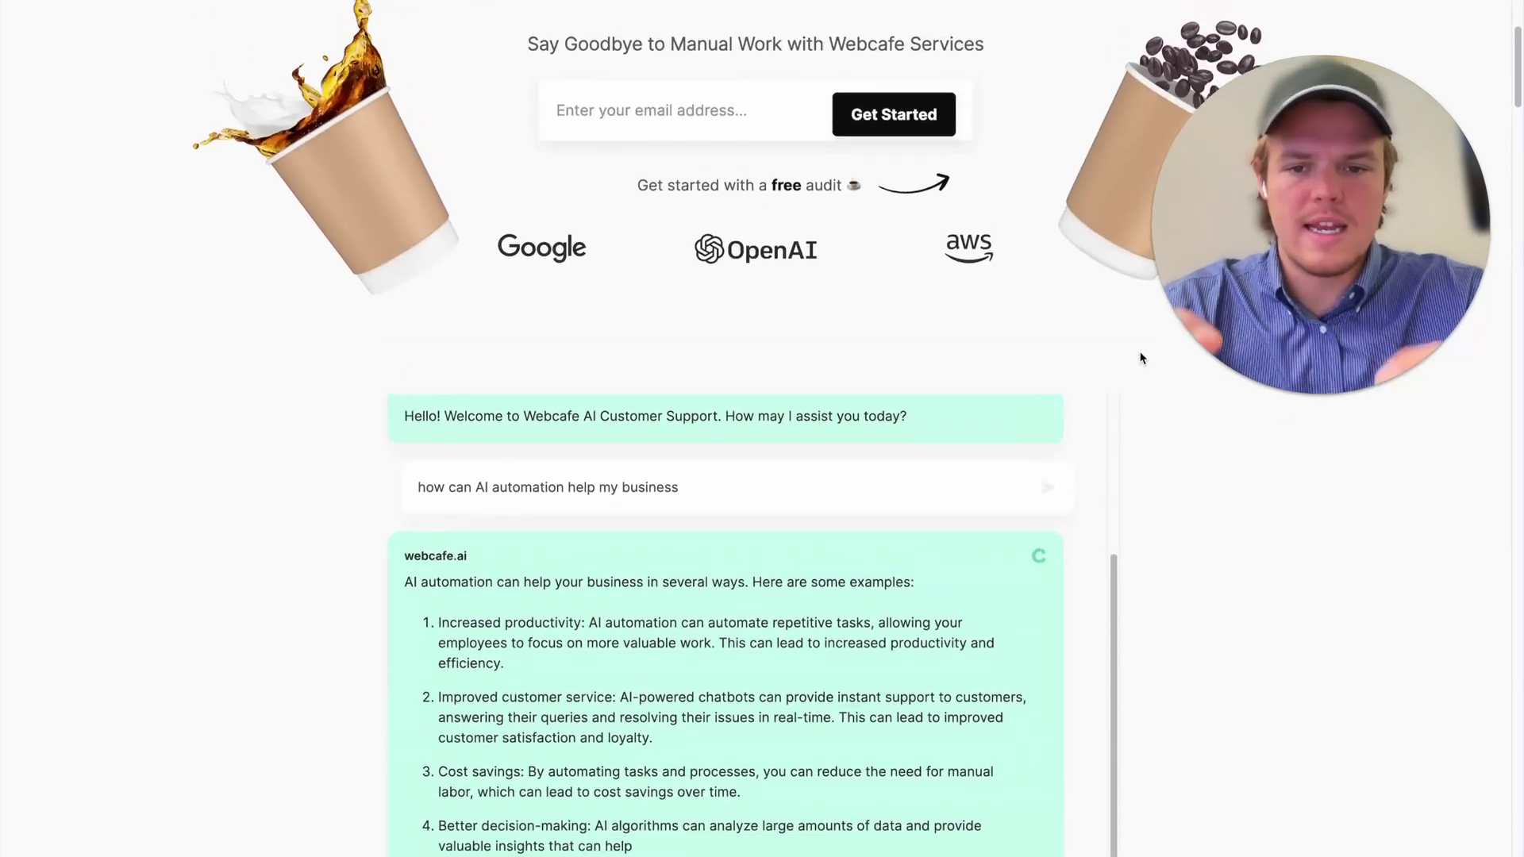
scroll(1141, 354, "down", 5)
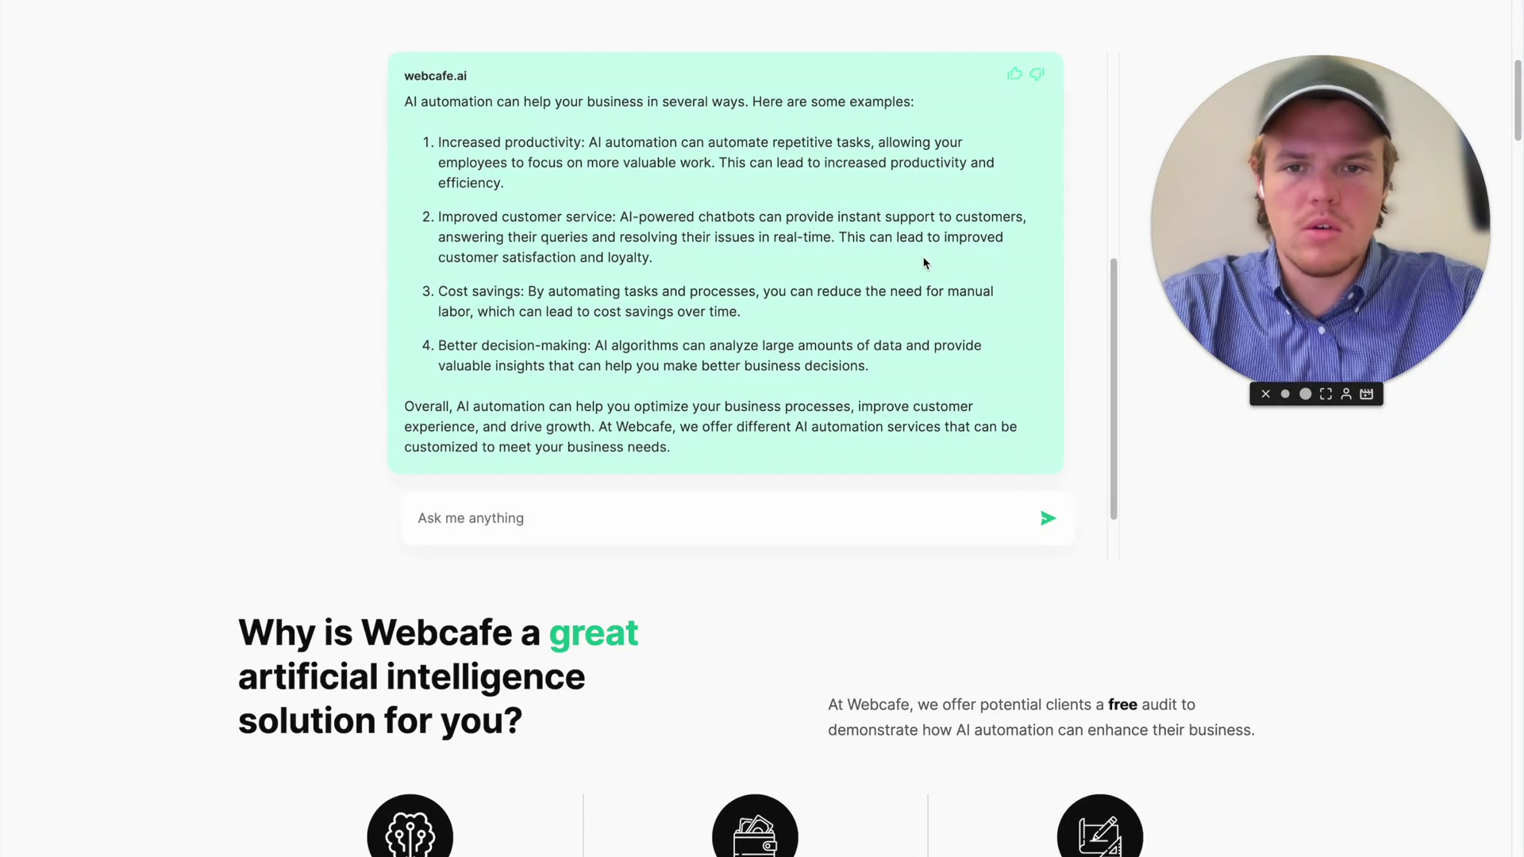
scroll(923, 262, "up", 3)
scroll(923, 263, "up", 10)
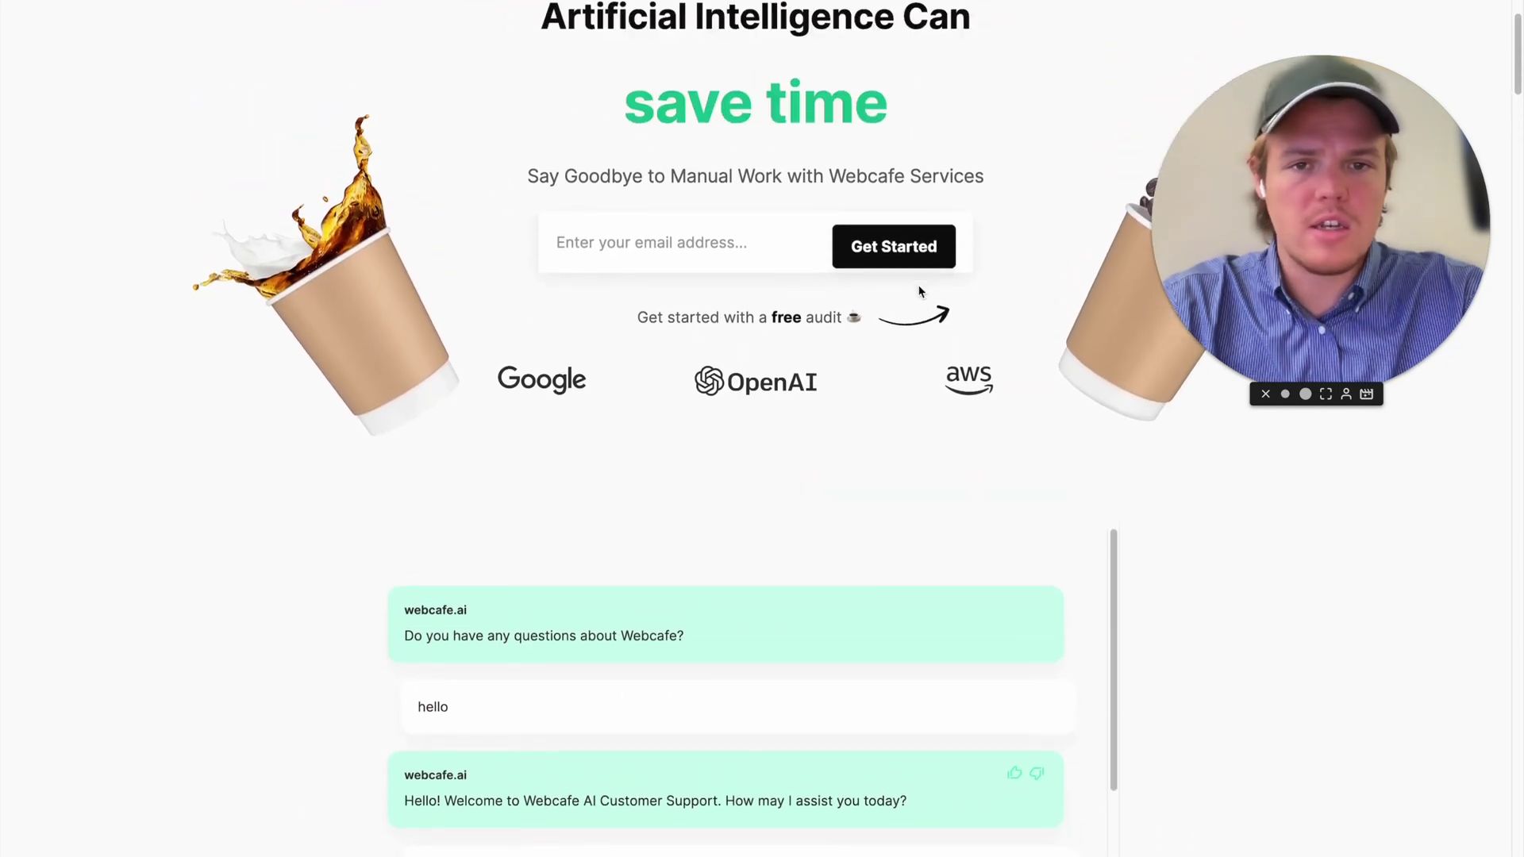
scroll(921, 292, "down", 5)
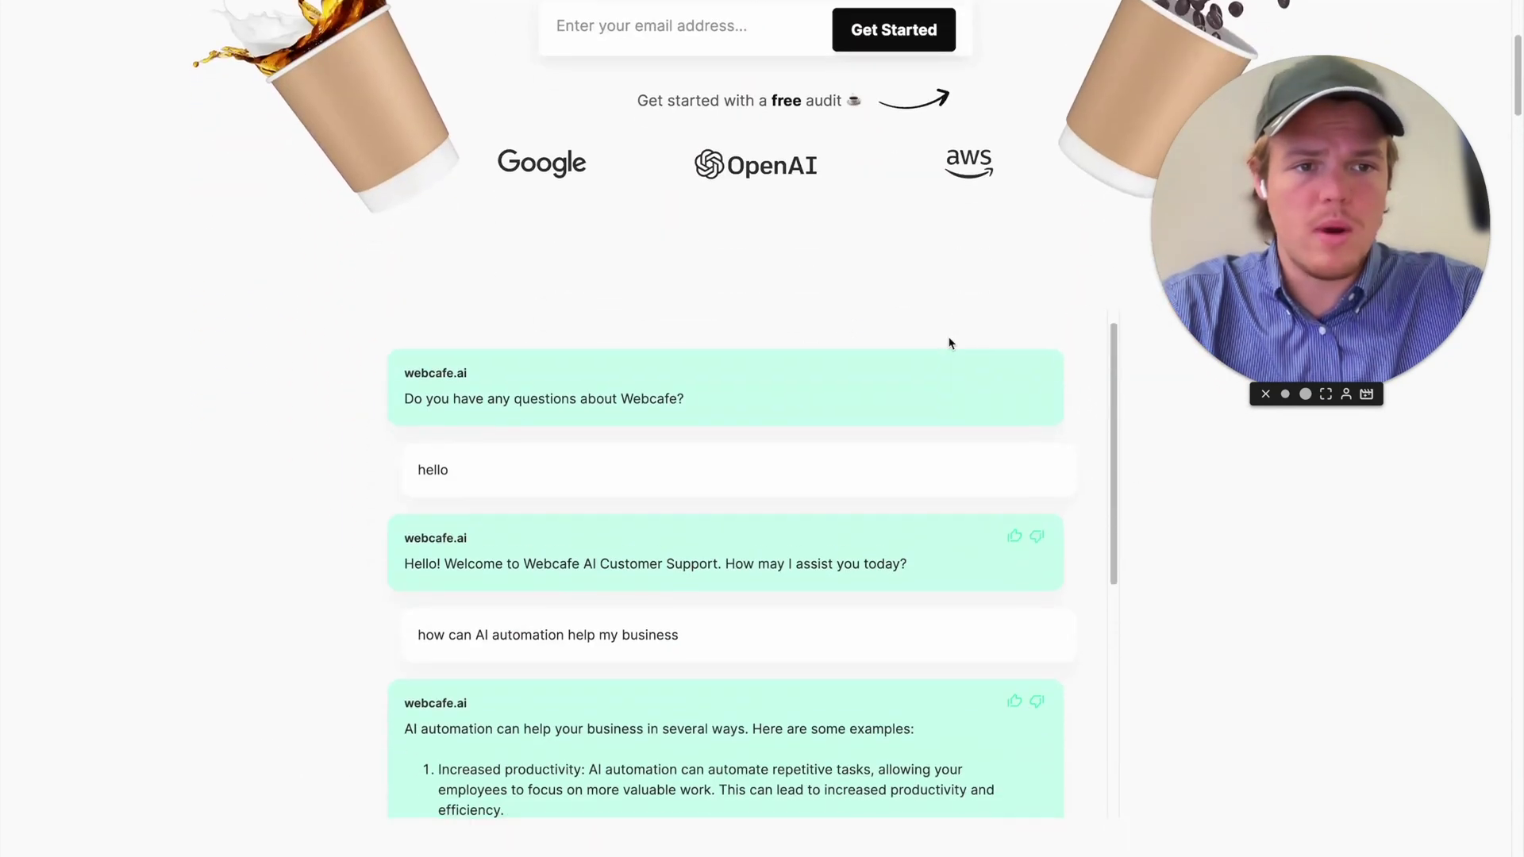
scroll(1104, 486, "down", 1)
scroll(1180, 568, "down", 4)
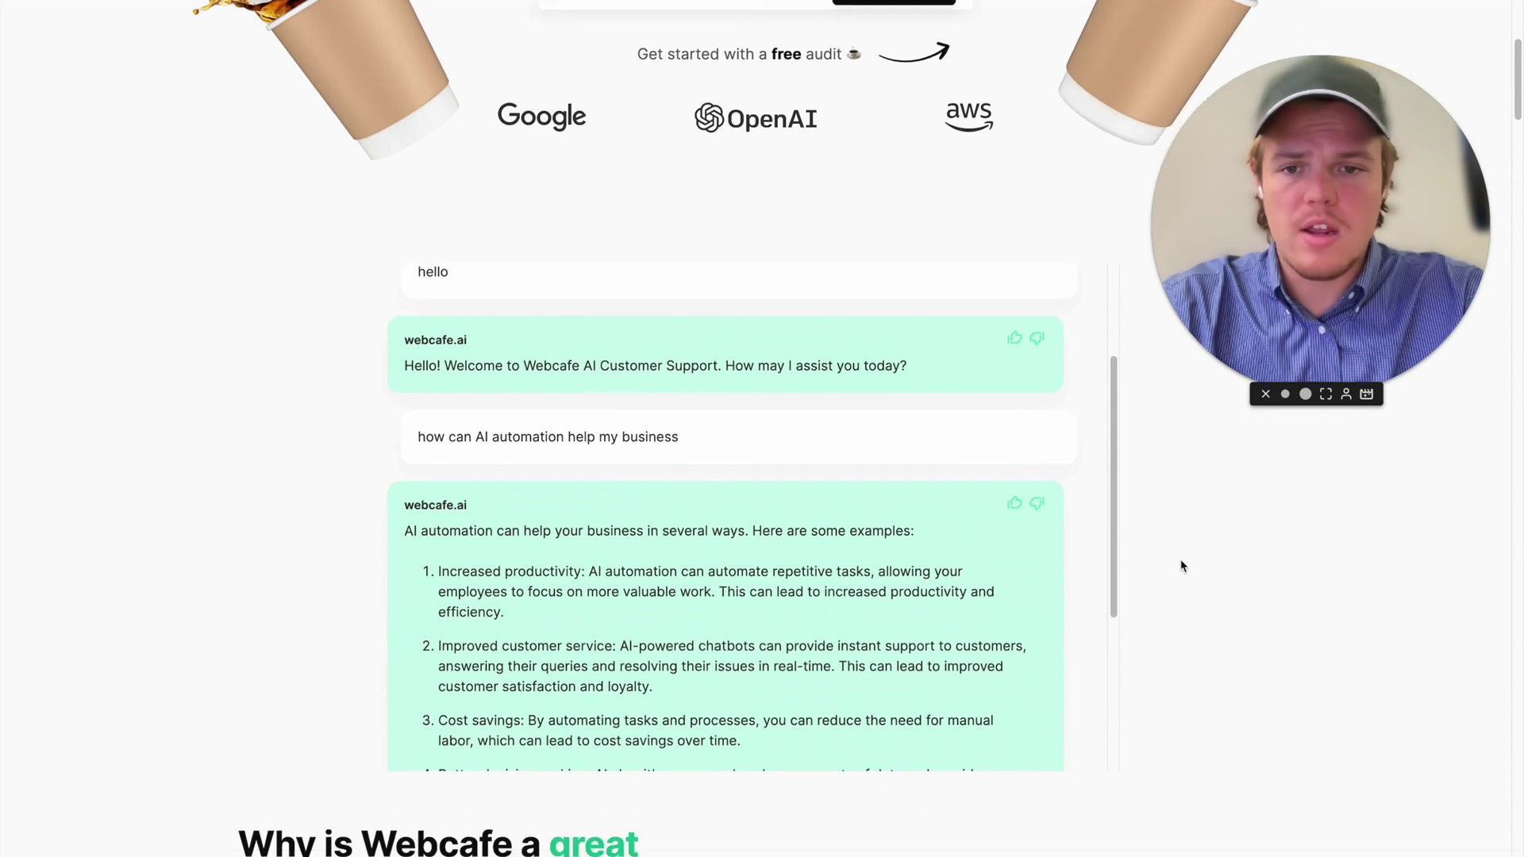